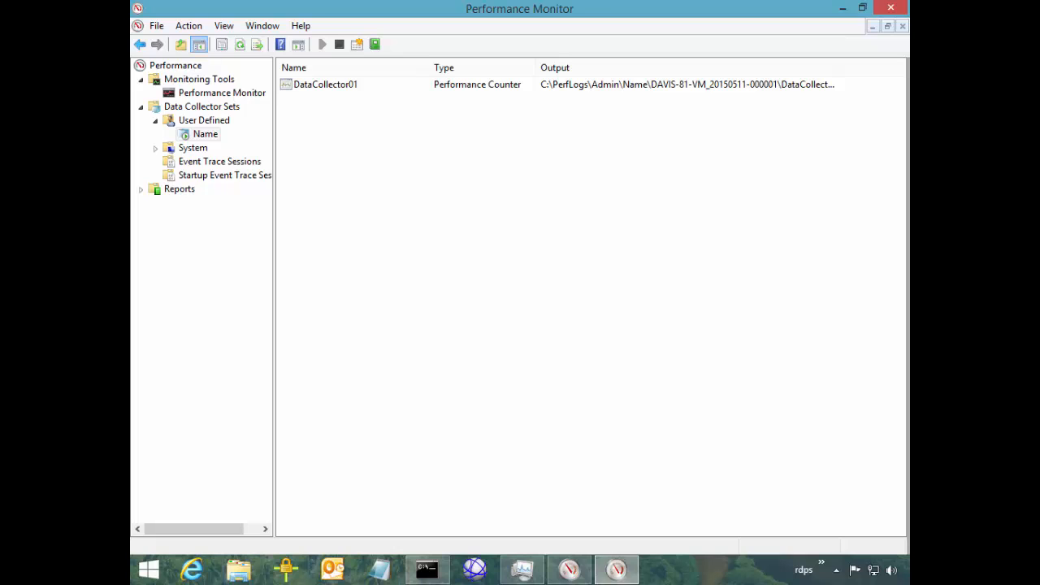
pyautogui.click(339, 91)
pyautogui.click(339, 92)
pyautogui.hotkey('shift', 'F10')
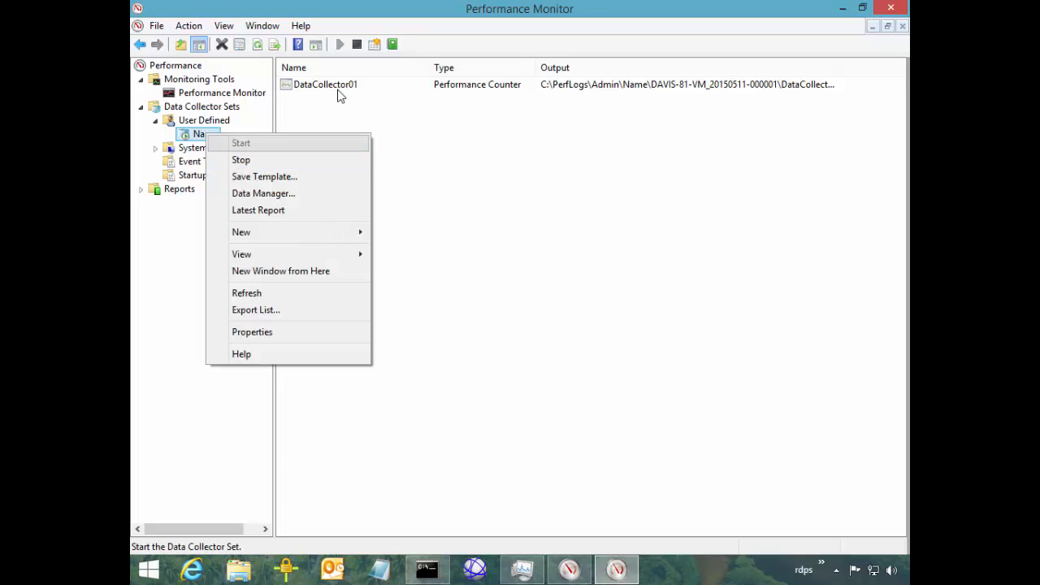
pyautogui.click(340, 95)
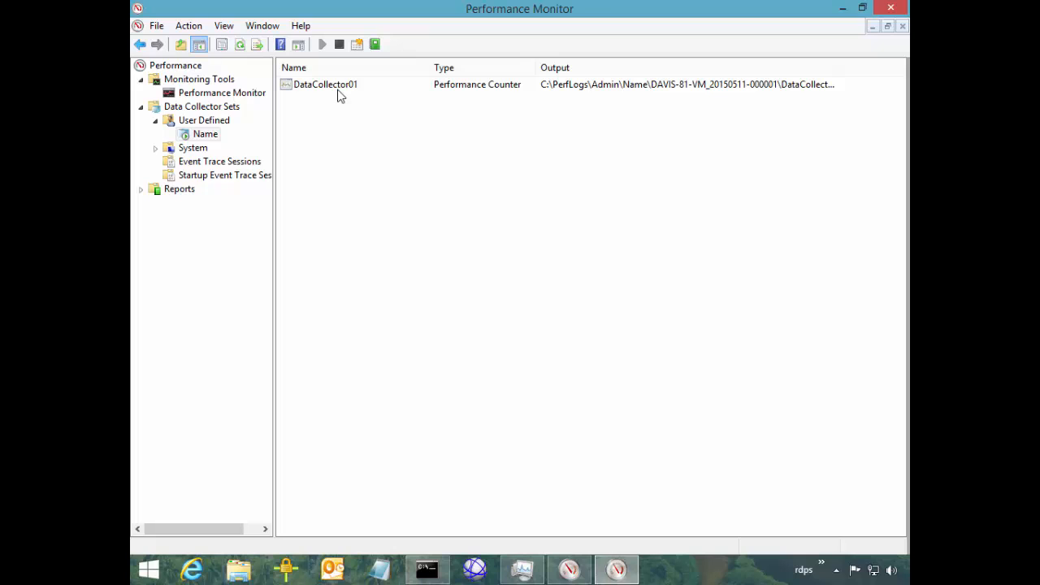
# - Switch to File Explorer and open Local Disk (C:)
pyautogui.click(339, 90)
pyautogui.press('super+e')
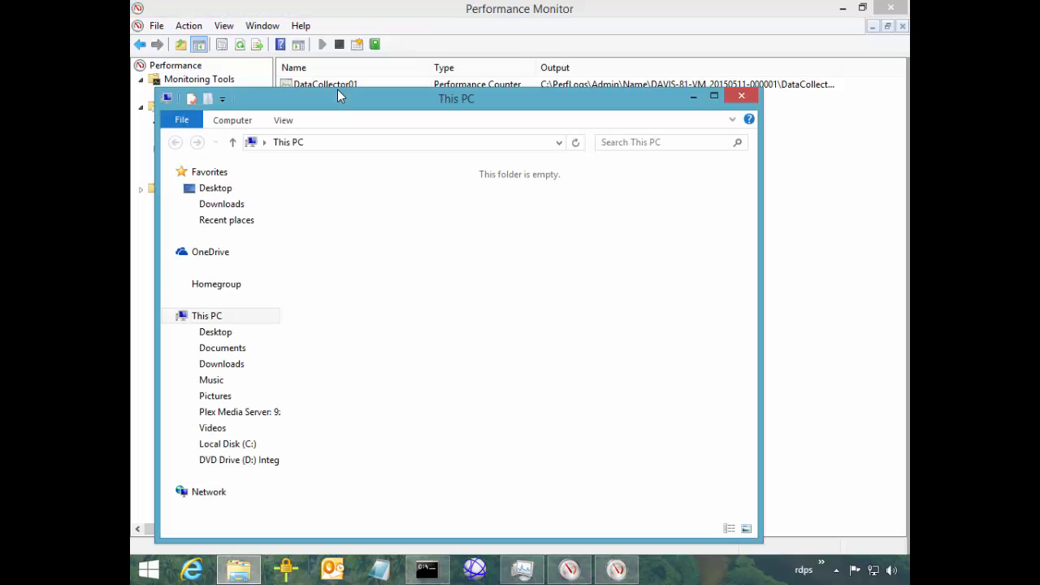
pyautogui.press('Down')
pyautogui.press('Down')
pyautogui.press('Down')
pyautogui.press('Down')
pyautogui.press('Return')
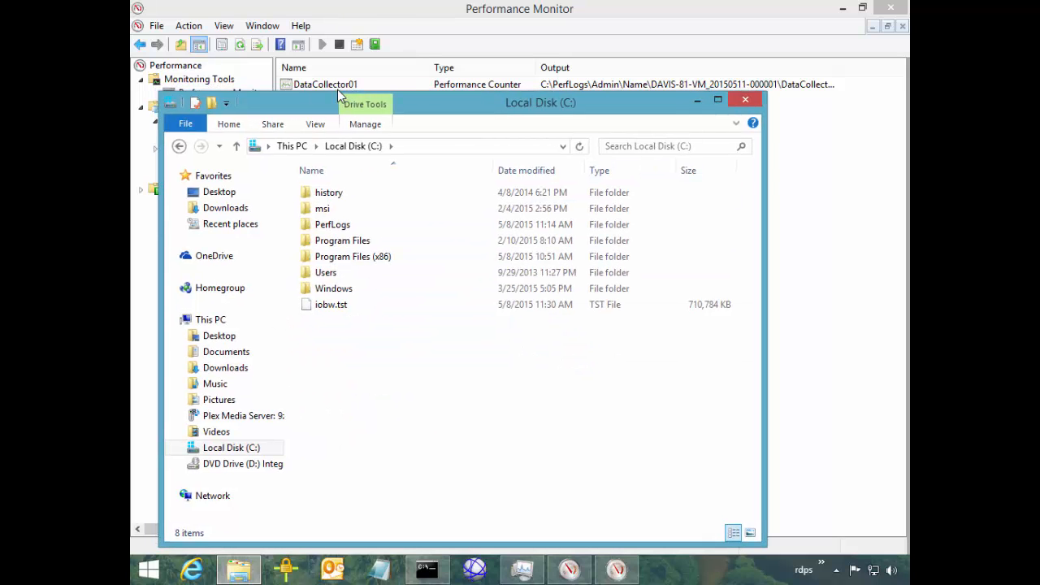
# - Open the PerfLogs folder and grant permanent access to it
pyautogui.press('Down')
pyautogui.press('Down')
pyautogui.press('Down')
pyautogui.press('Down')
pyautogui.press('Down')
pyautogui.press('Up')
pyautogui.press('Up')
pyautogui.press('Return')
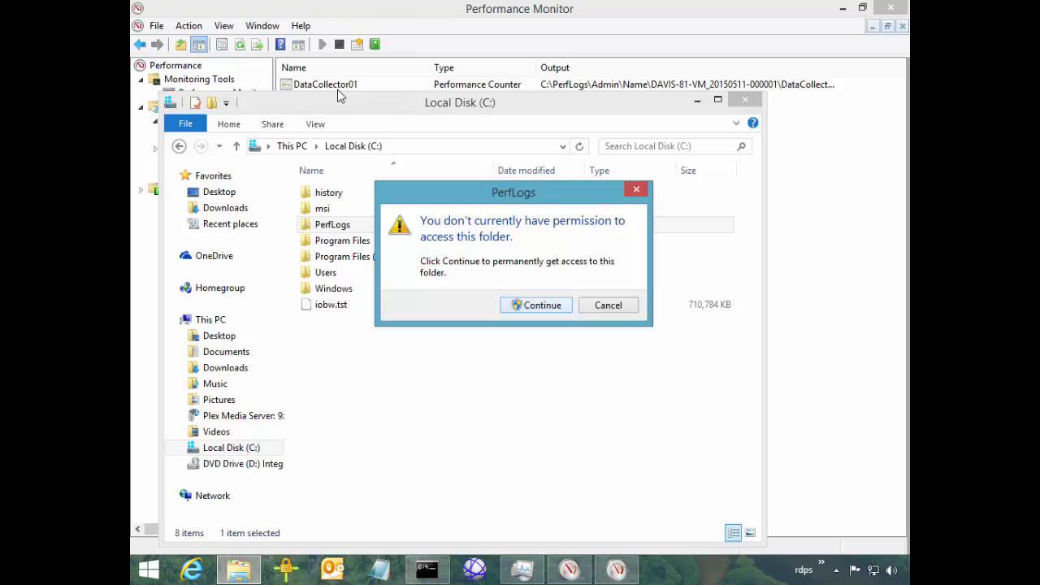
pyautogui.press('Escape')
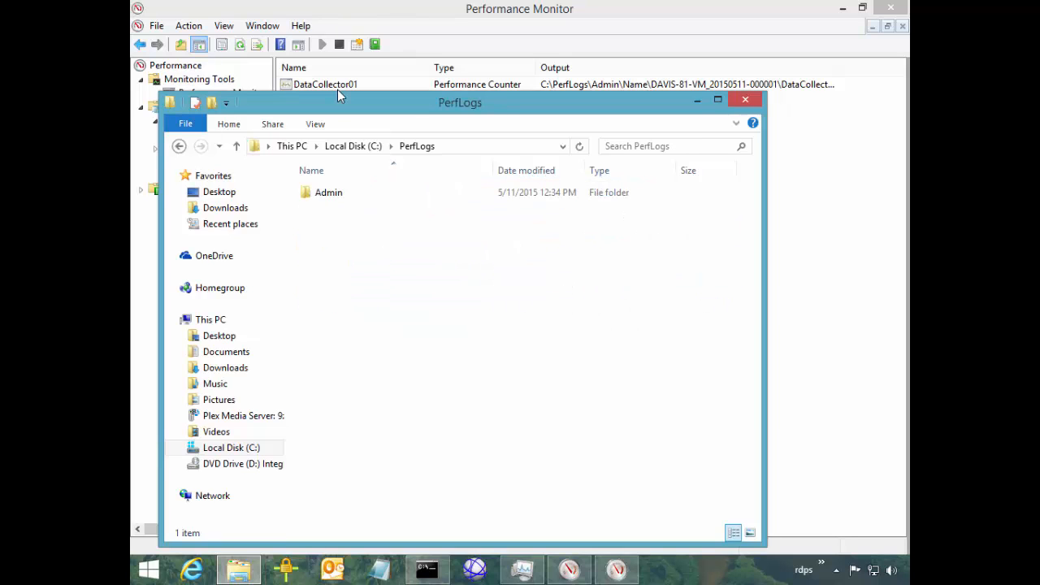
# - Open the Admin folder inside PerfLogs and go into its Name subfolder, granting access where required
pyautogui.press('Down')
pyautogui.press('Return')
pyautogui.press('Return')
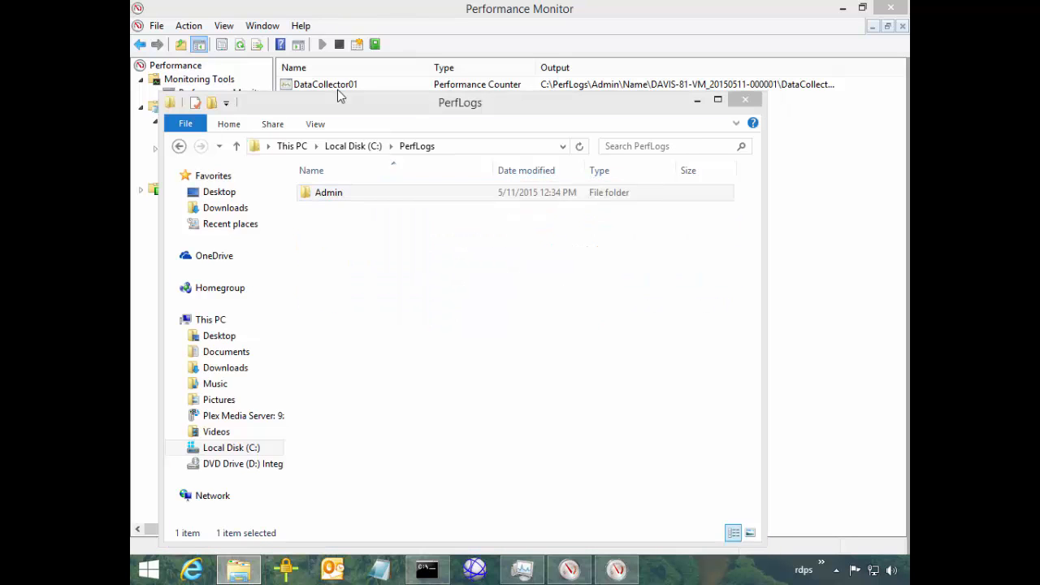
pyautogui.press('Down')
pyautogui.press('Up')
pyautogui.press('Down')
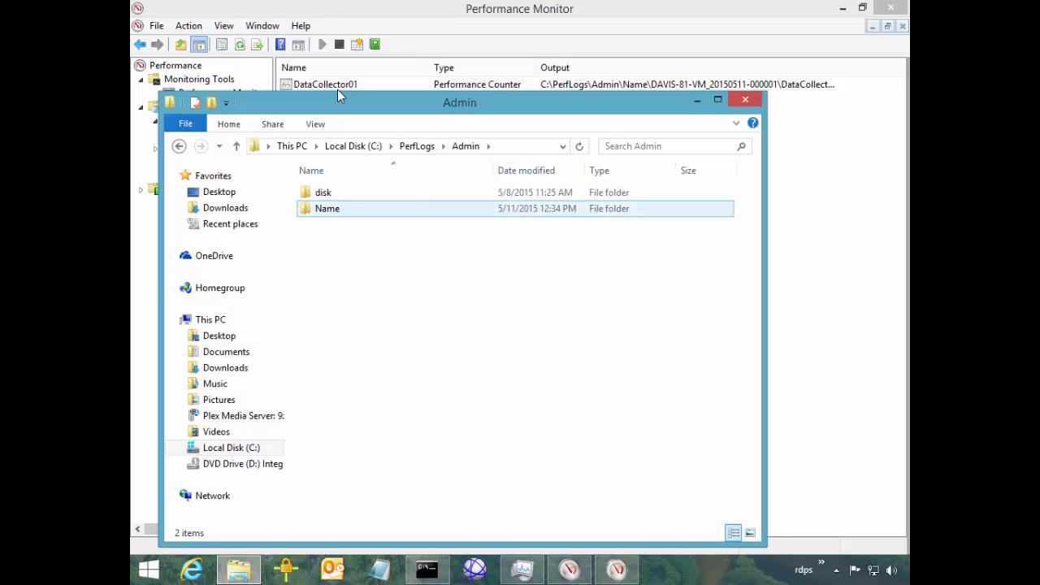
pyautogui.press('Return')
pyautogui.press('Return')
pyautogui.press('Down')
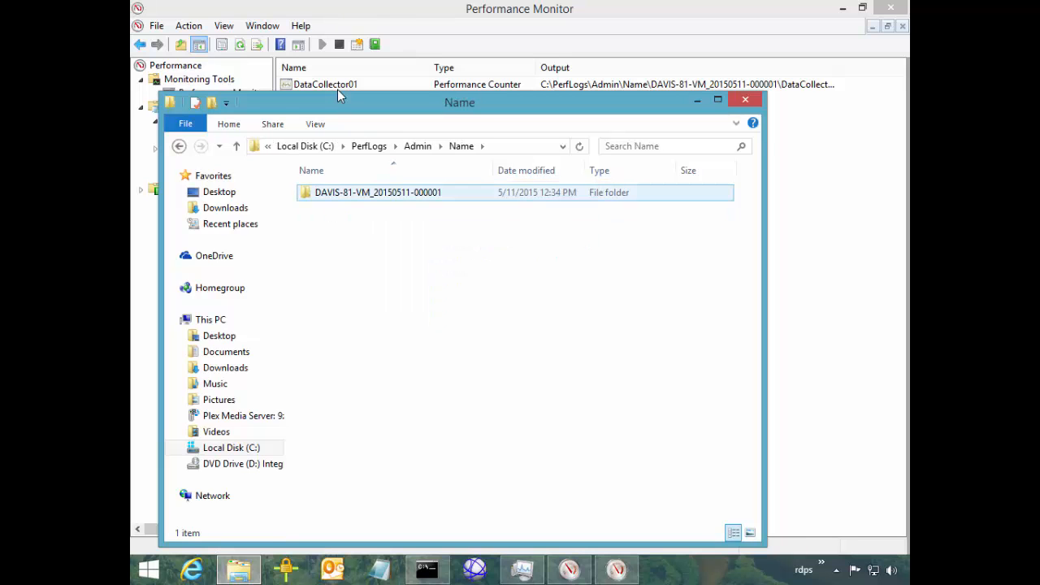
pyautogui.press('Return')
pyautogui.press('Return')
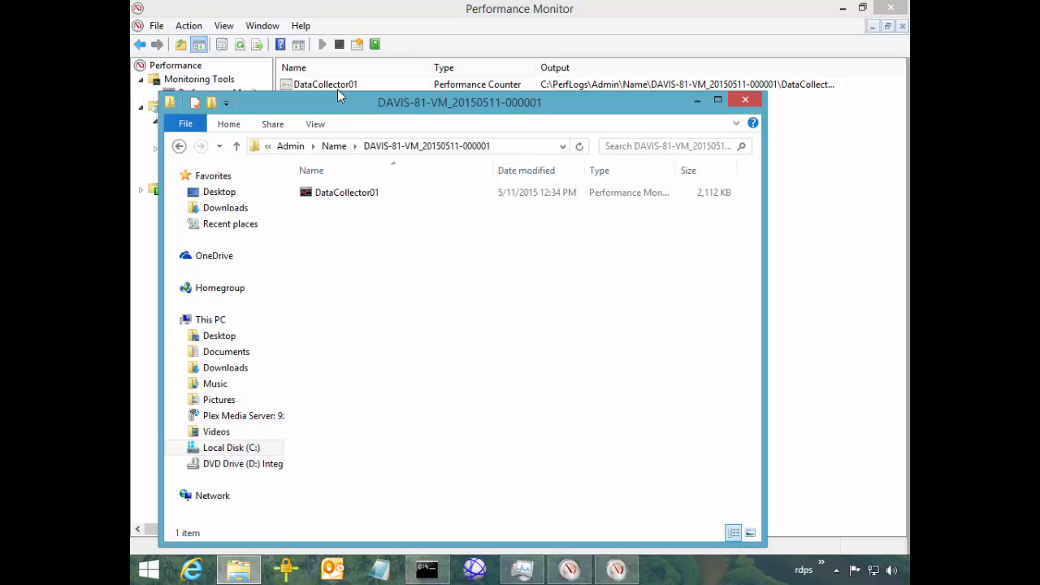
pyautogui.press('Down')
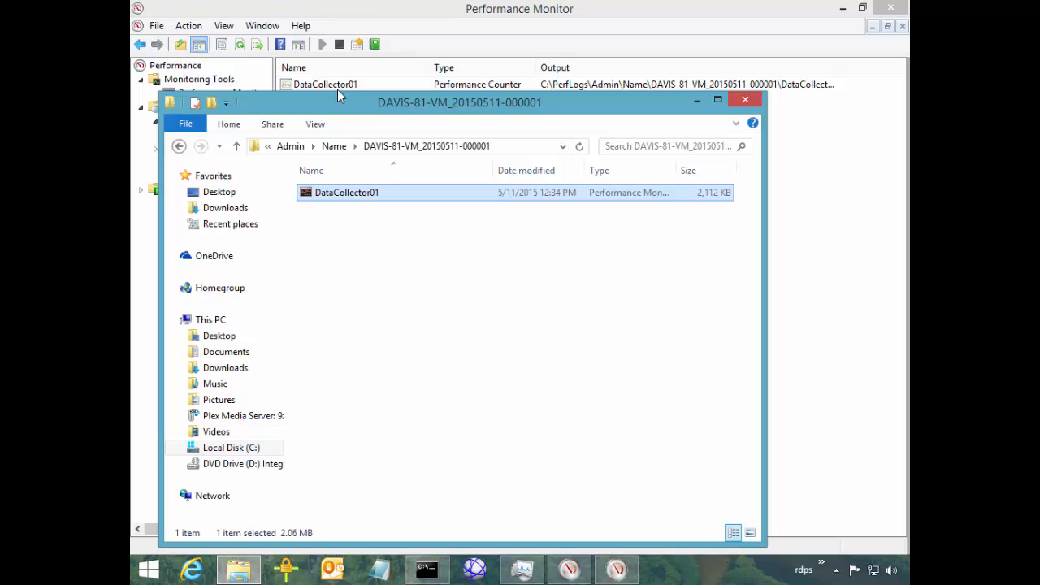
# - Refresh the log folder twice to check the DataCollector01 file size, and return to Performance Monitor
pyautogui.rightClick(496, 266)
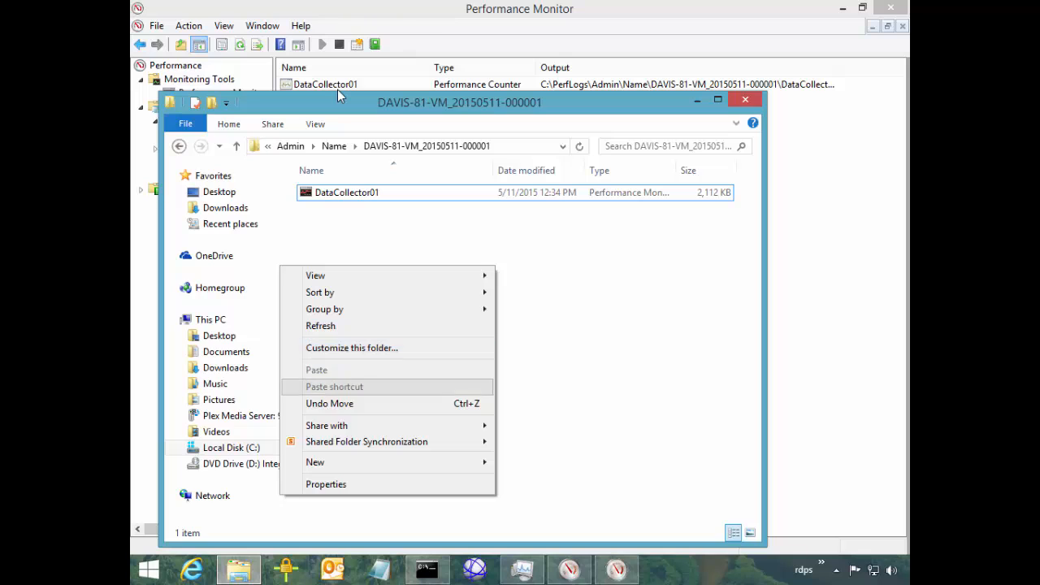
pyautogui.click(321, 325)
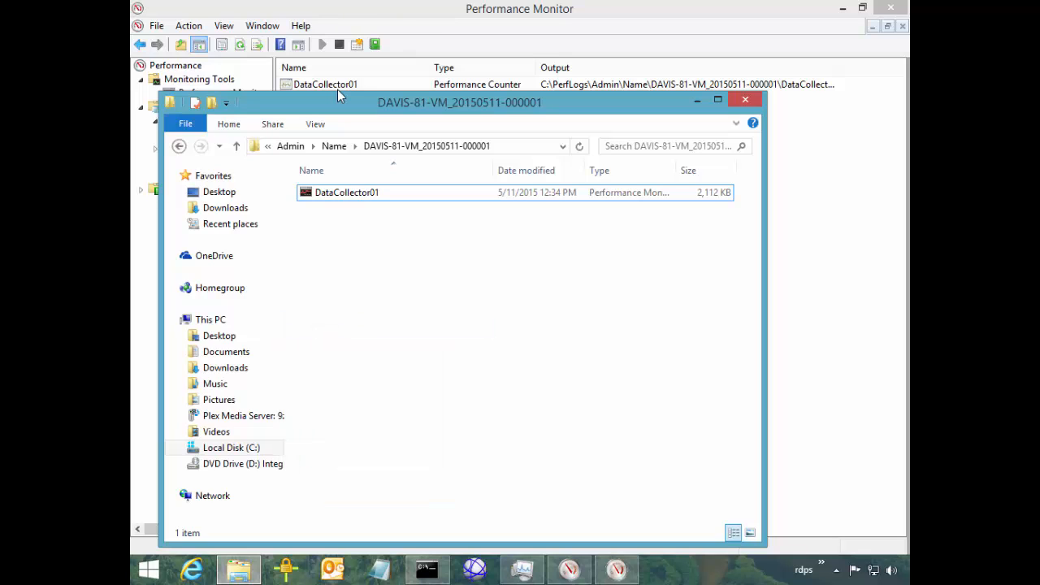
pyautogui.rightClick(334, 265)
pyautogui.click(374, 325)
pyautogui.click(697, 99)
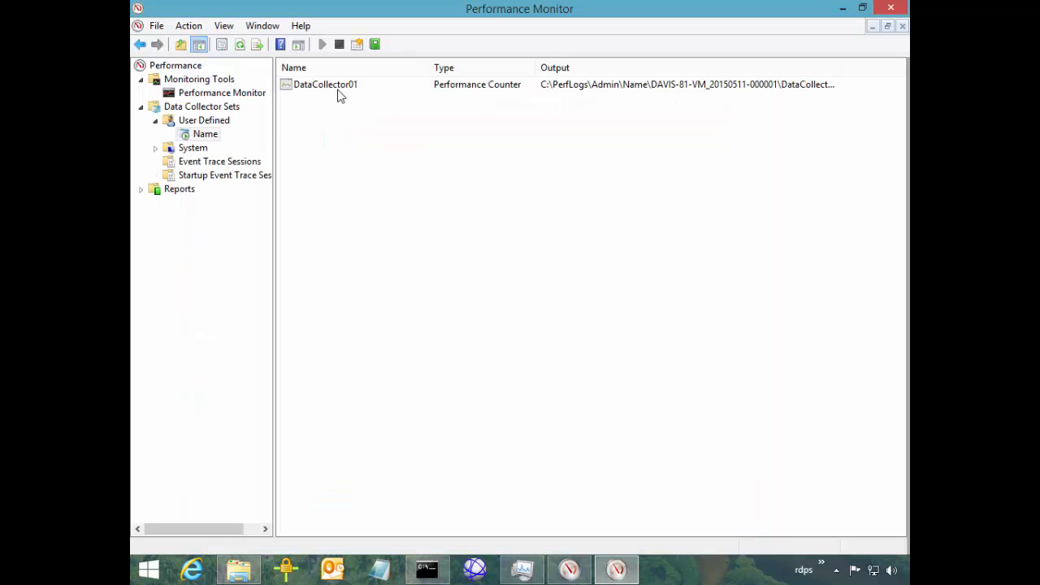
# - In the DataCollector01 properties, add all Thread counters for all instances on the local computer
pyautogui.rightClick(305, 86)
pyautogui.click(350, 119)
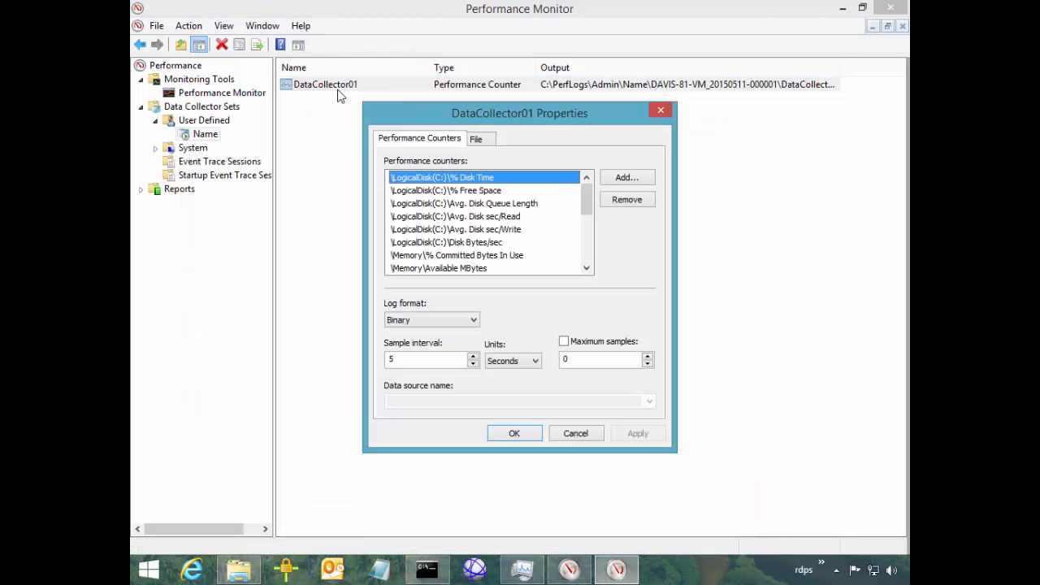
pyautogui.click(627, 177)
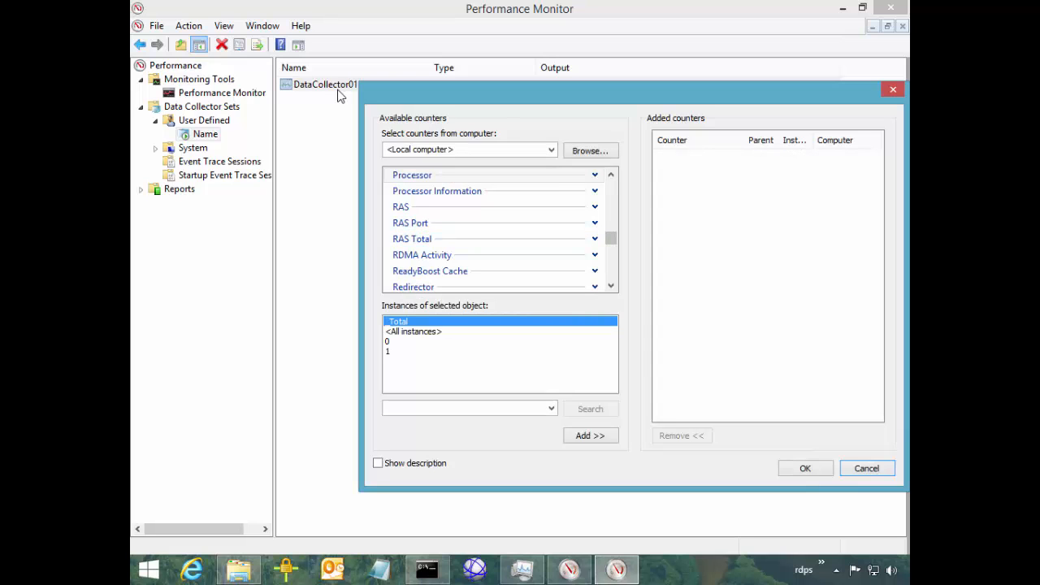
pyautogui.scroll(-3, 488, 231)
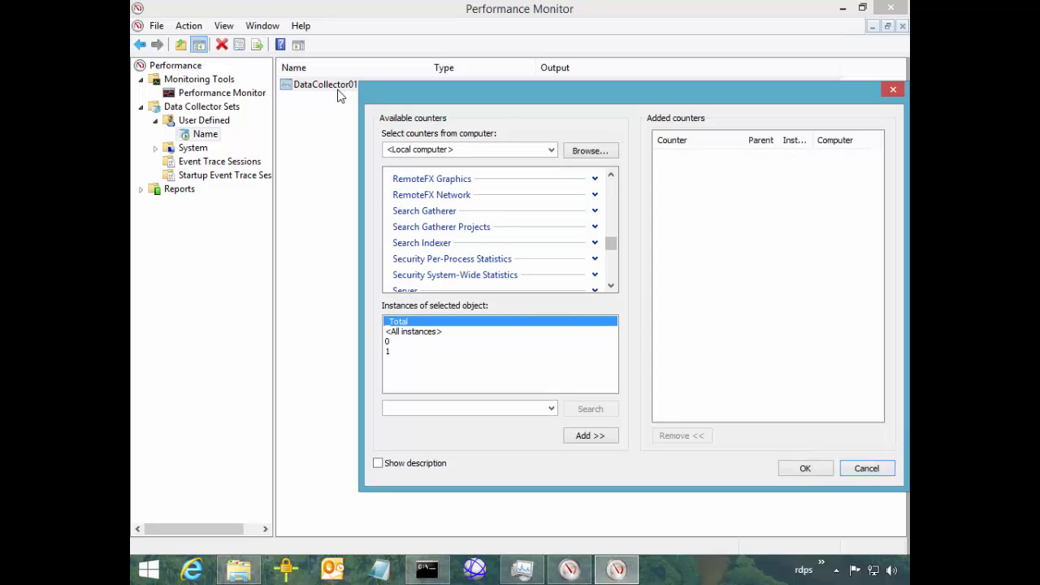
pyautogui.scroll(-4, 488, 232)
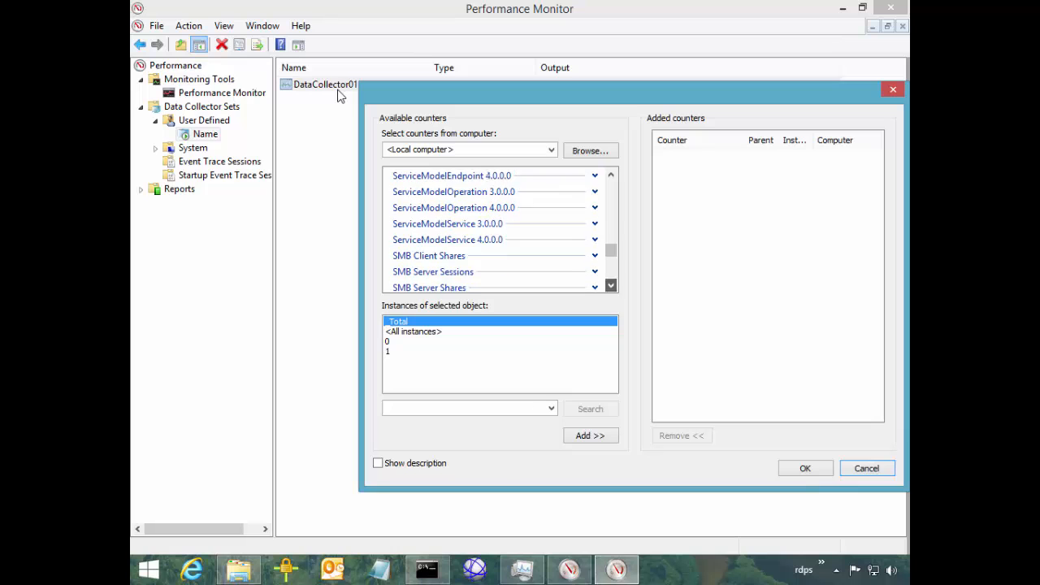
pyautogui.scroll(-4, 488, 232)
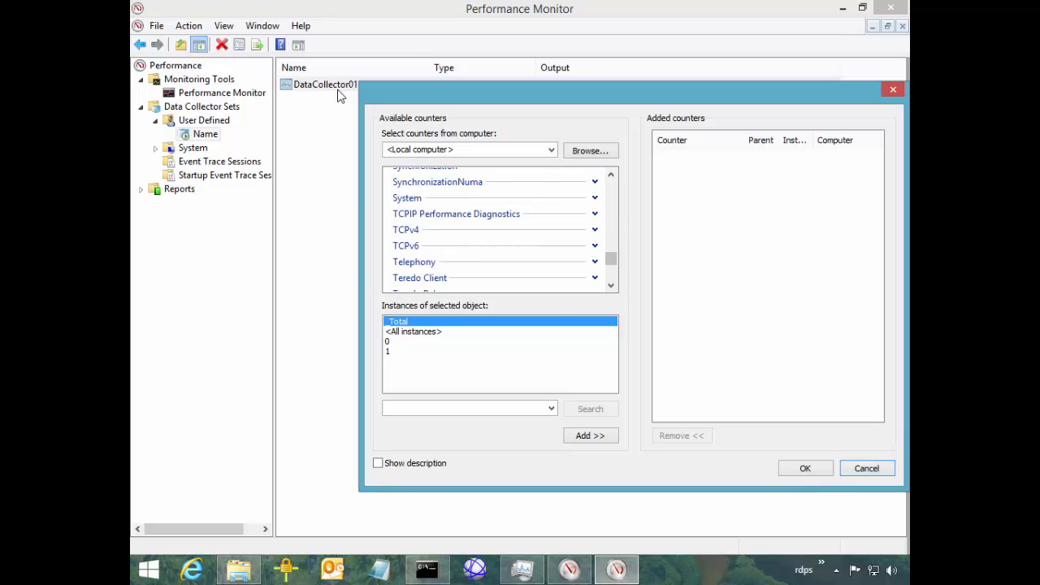
pyautogui.scroll(-3, 339, 95)
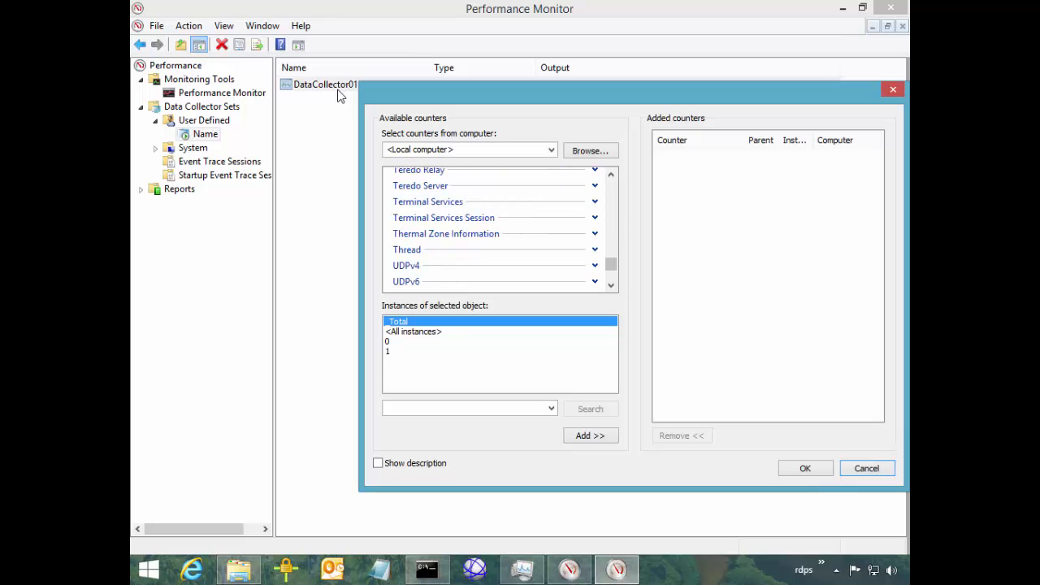
pyautogui.click(494, 249)
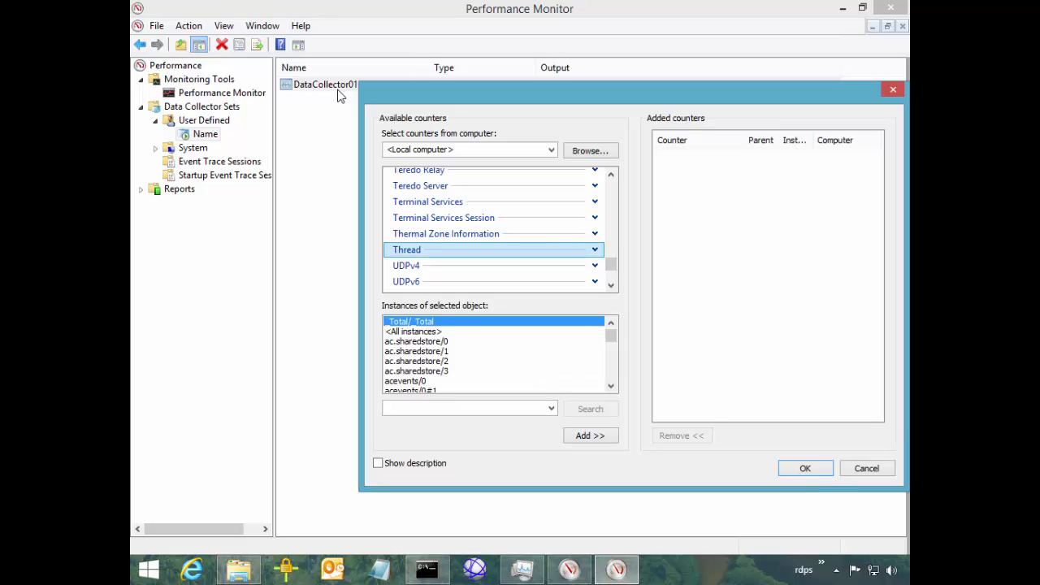
pyautogui.click(413, 332)
pyautogui.click(590, 436)
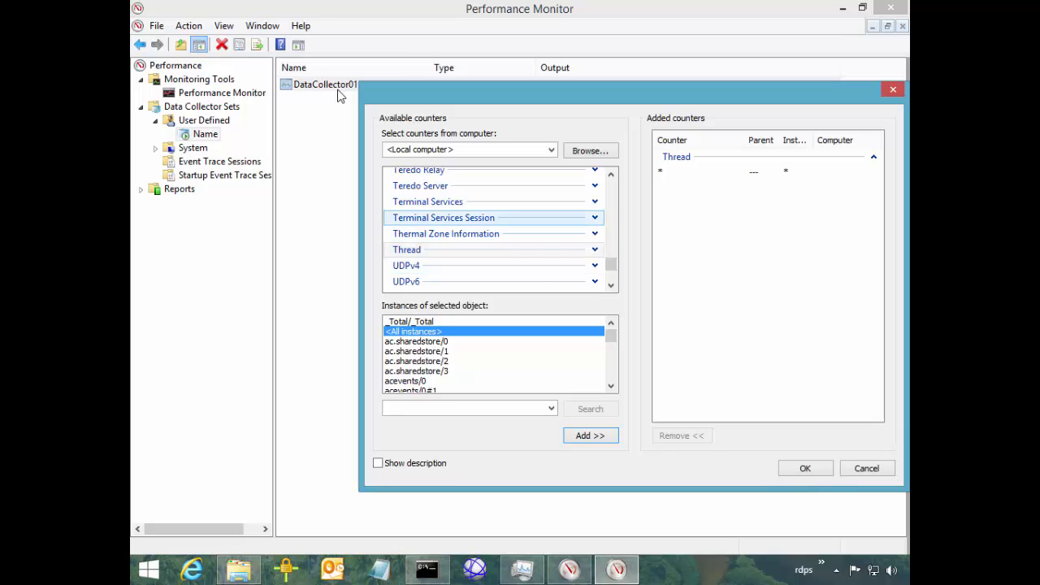
# - Add the Processor counters % C2 Time, % Idle Time and % Interrupt Time for all instances
pyautogui.scroll(3, 487, 212)
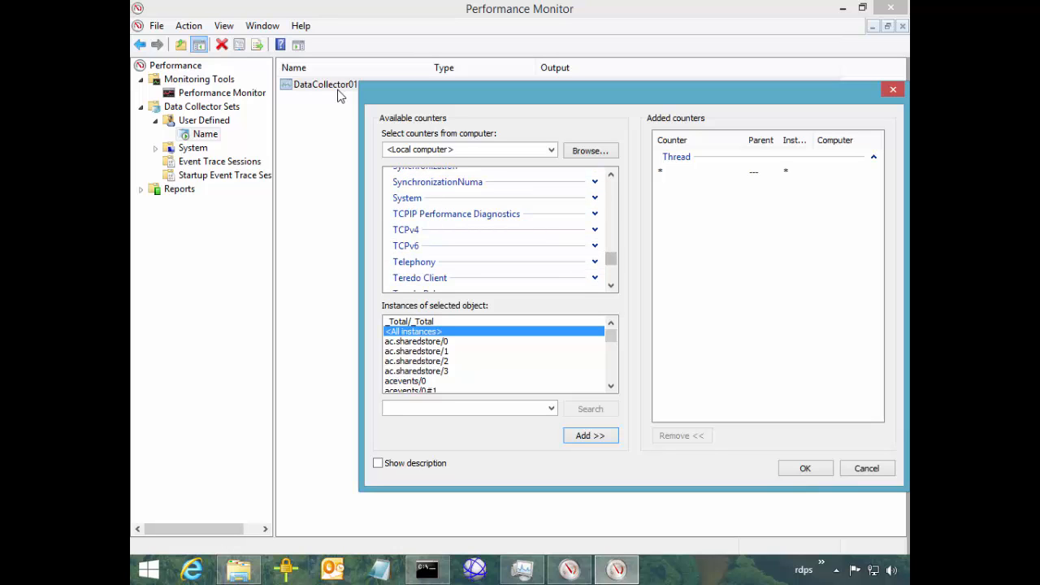
pyautogui.click(488, 199)
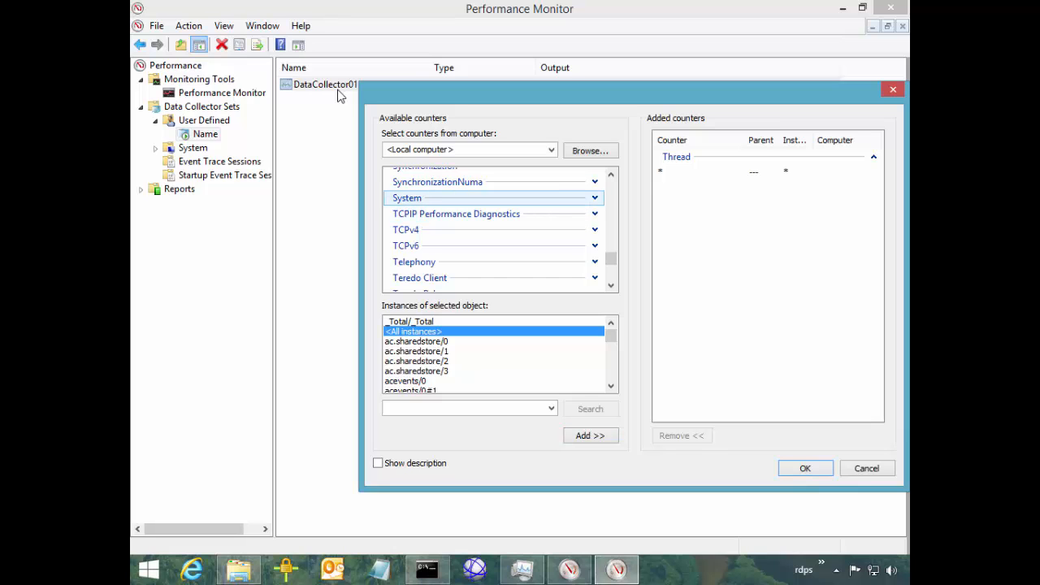
pyautogui.scroll(10, 488, 228)
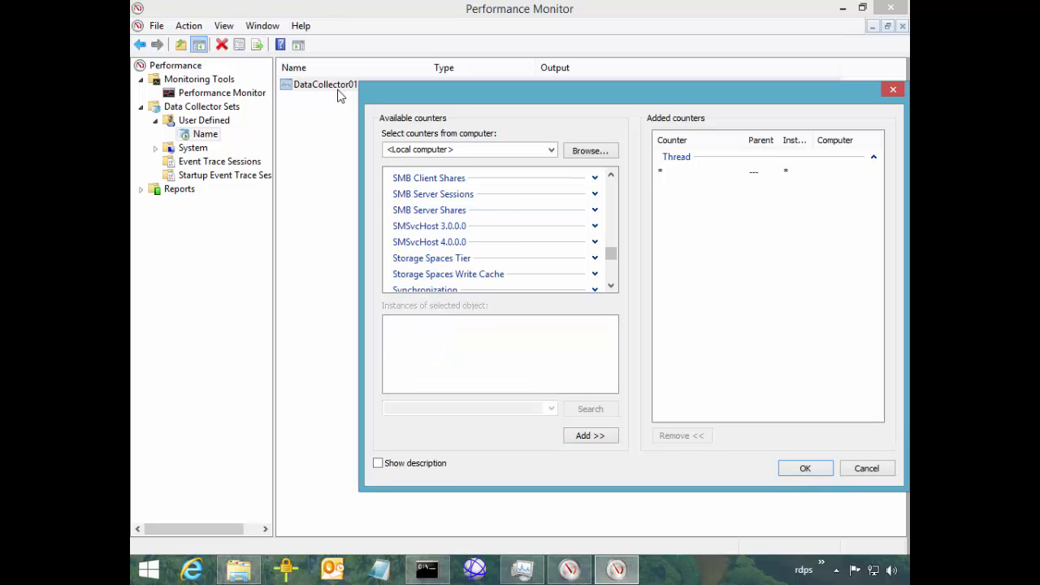
pyautogui.scroll(3, 488, 227)
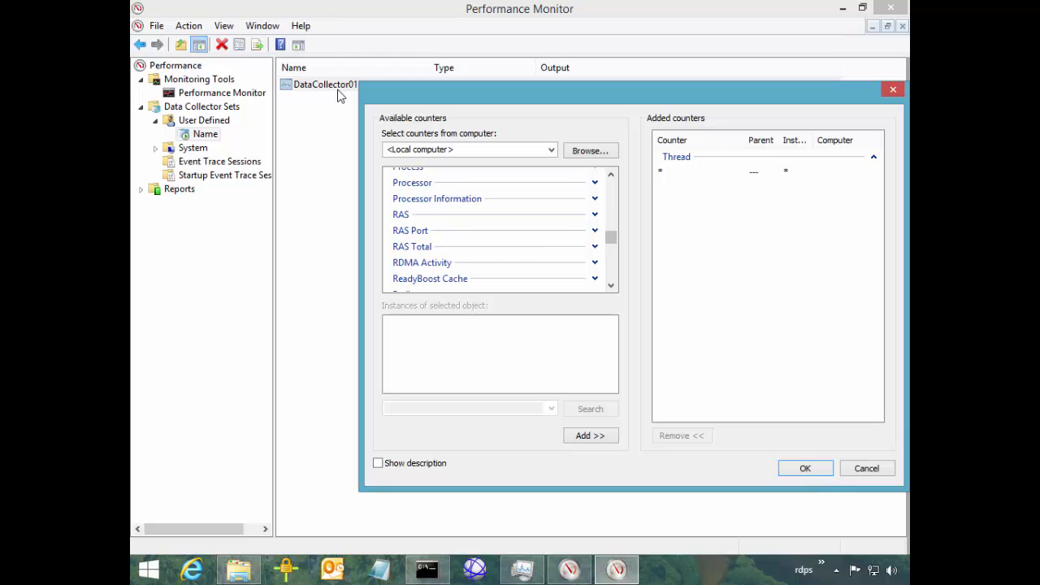
pyautogui.click(487, 182)
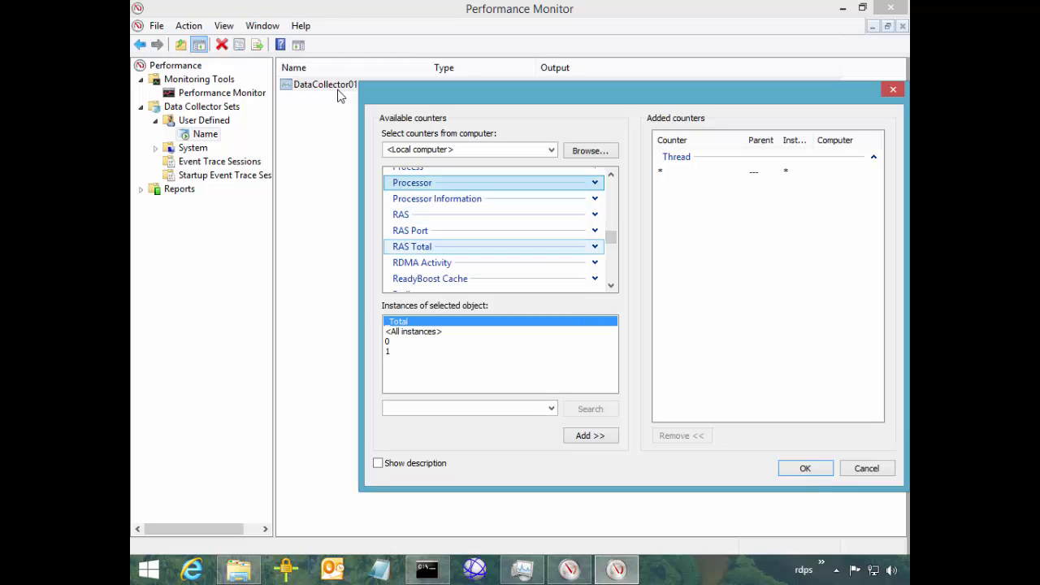
pyautogui.click(595, 182)
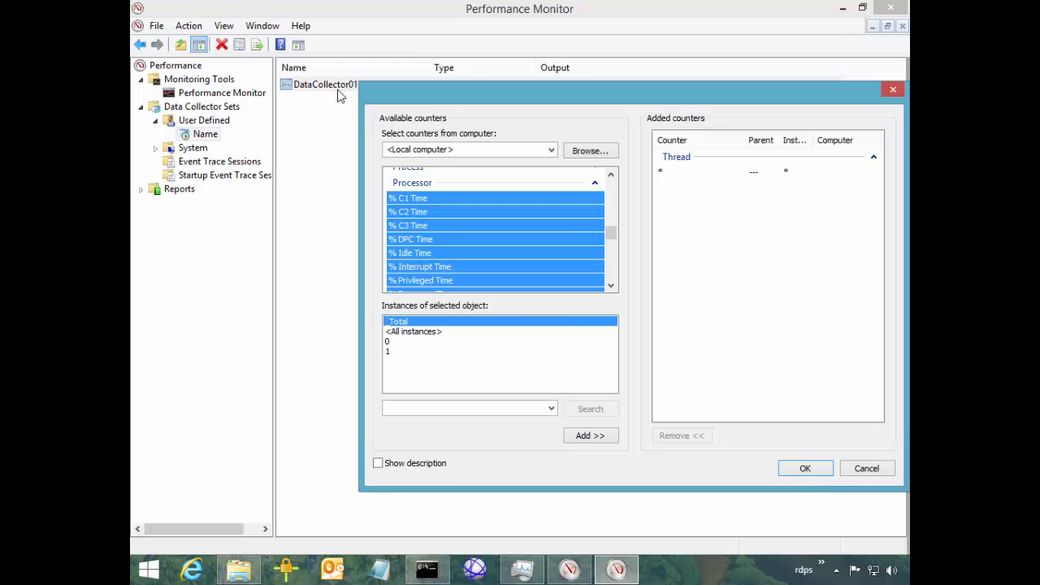
pyautogui.click(496, 212)
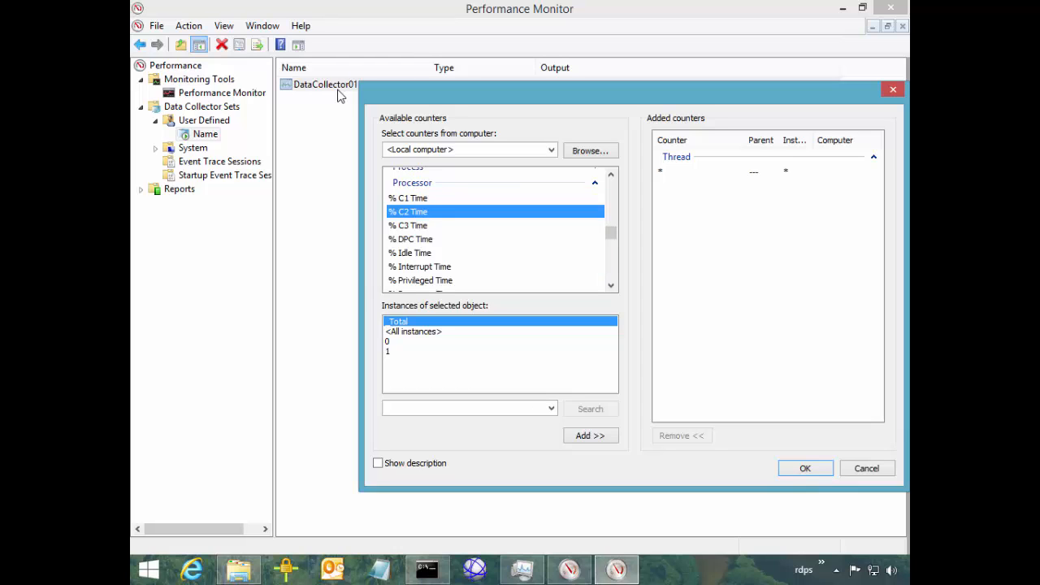
pyautogui.click(488, 182)
pyautogui.click(415, 332)
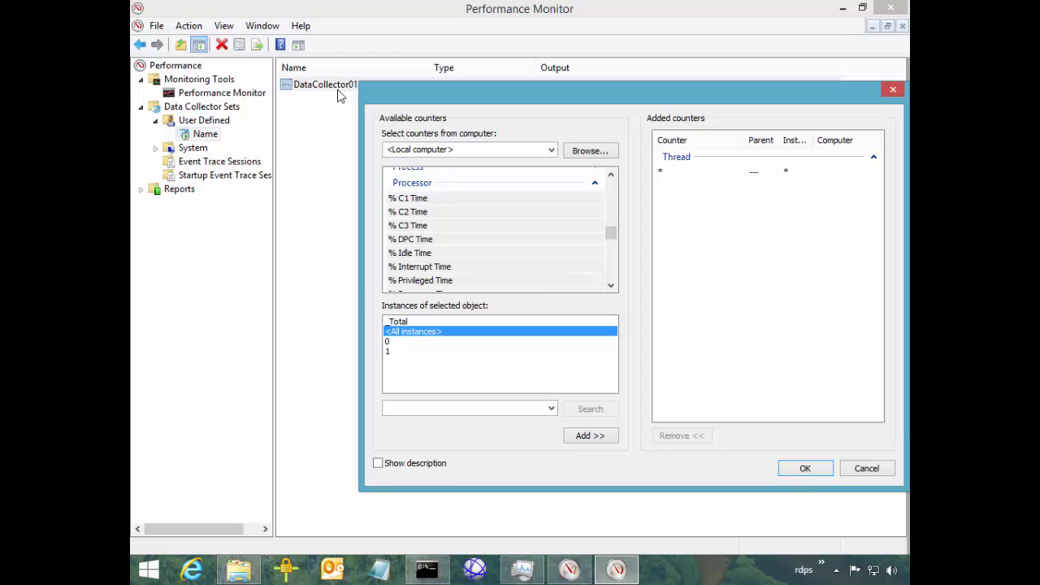
pyautogui.click(409, 225)
pyautogui.click(410, 253)
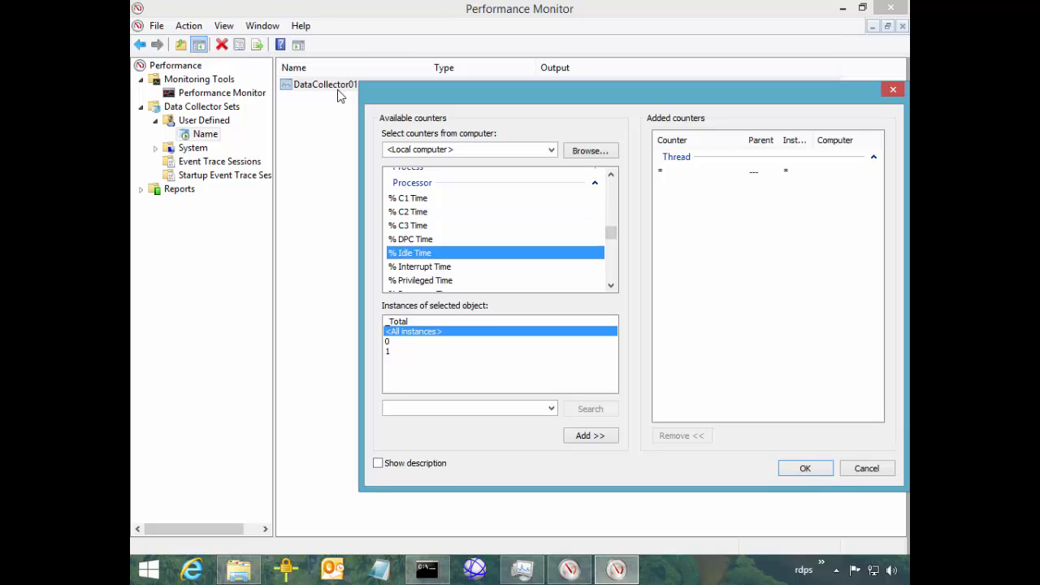
pyautogui.keyDown('ctrl'); pyautogui.click(424, 266); pyautogui.keyUp('ctrl')
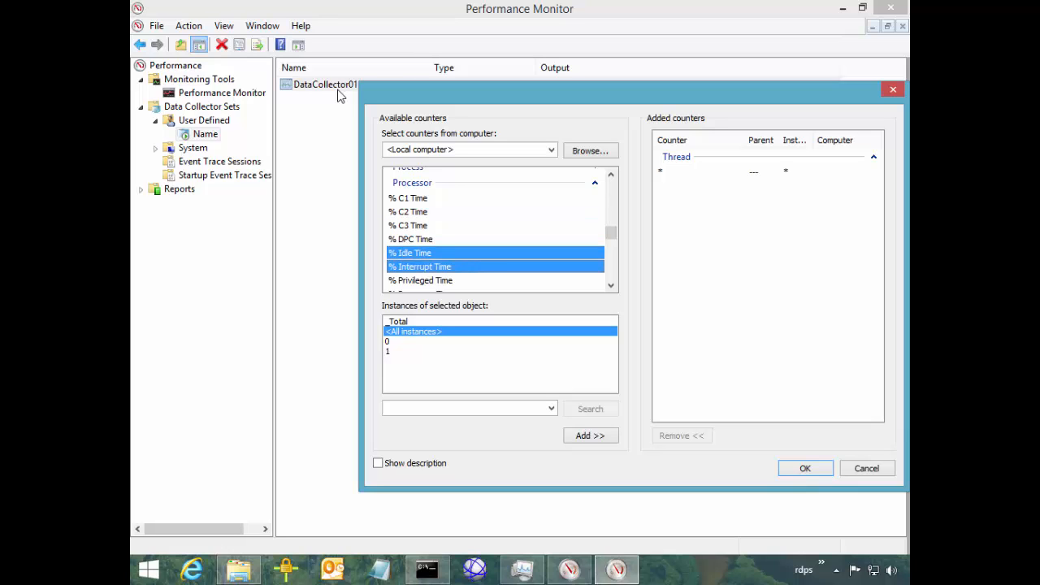
pyautogui.keyDown('ctrl'); pyautogui.click(408, 212); pyautogui.keyUp('ctrl')
pyautogui.click(590, 436)
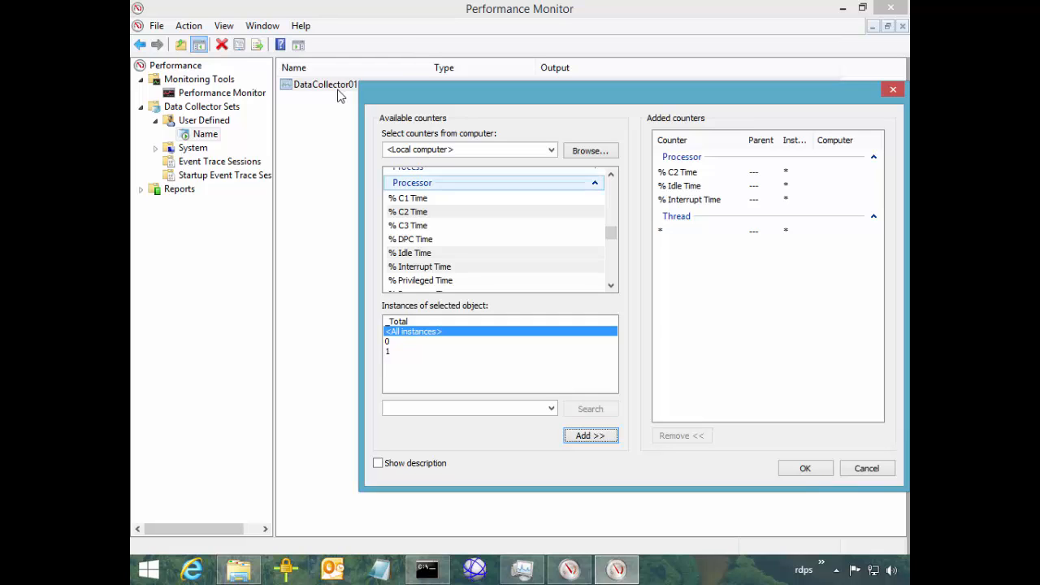
# - Highlight the individual % C2, % C1 and % C3 Time counters, and close the counter selection dialog
pyautogui.click(414, 212)
pyautogui.click(414, 198)
pyautogui.click(414, 226)
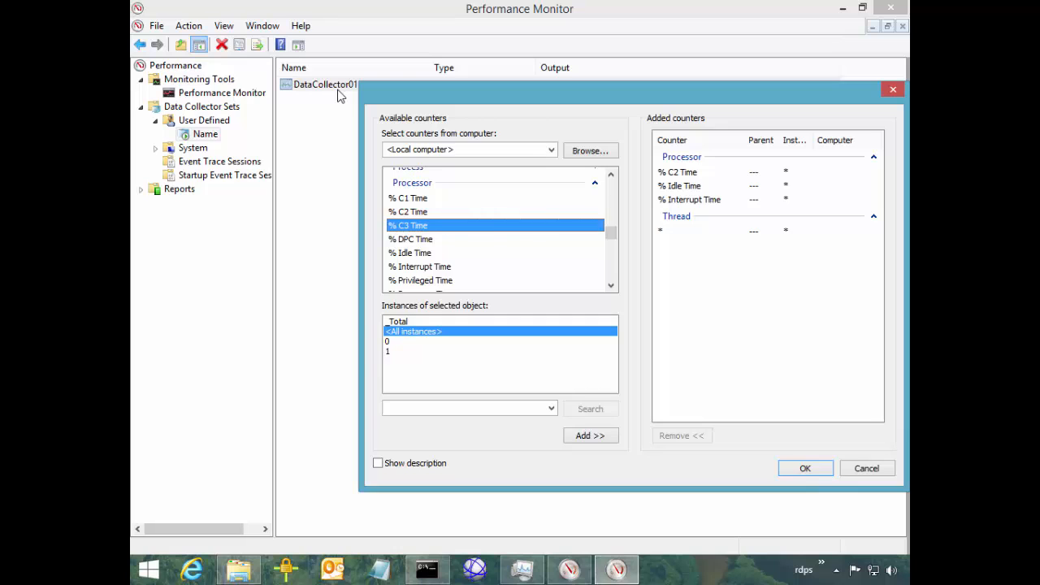
pyautogui.click(893, 89)
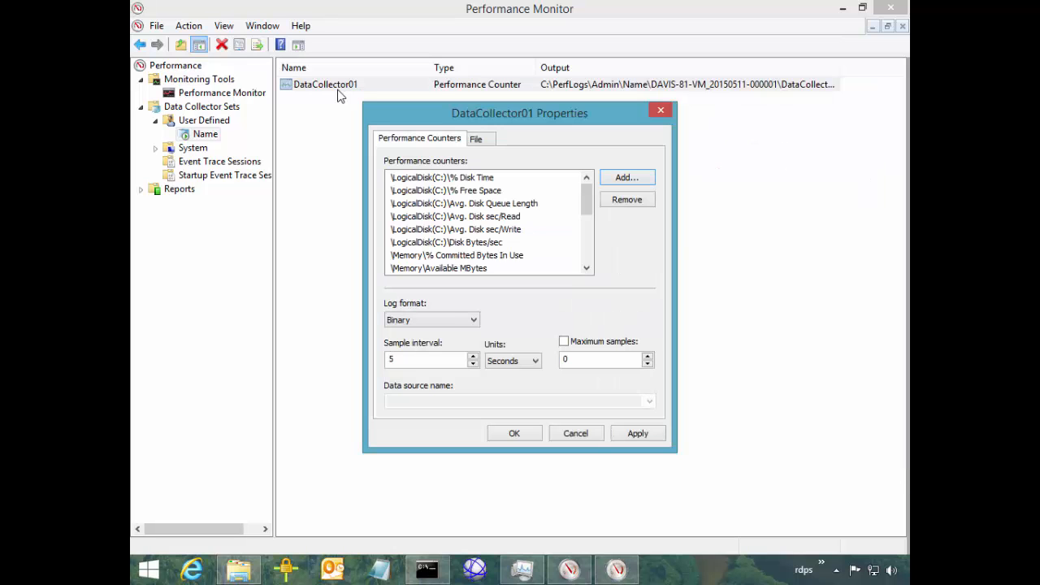
# - Set the DataCollector01 sample interval to 1 and show the available interval units
pyautogui.press('Tab')
pyautogui.press('Tab')
pyautogui.press('Tab')
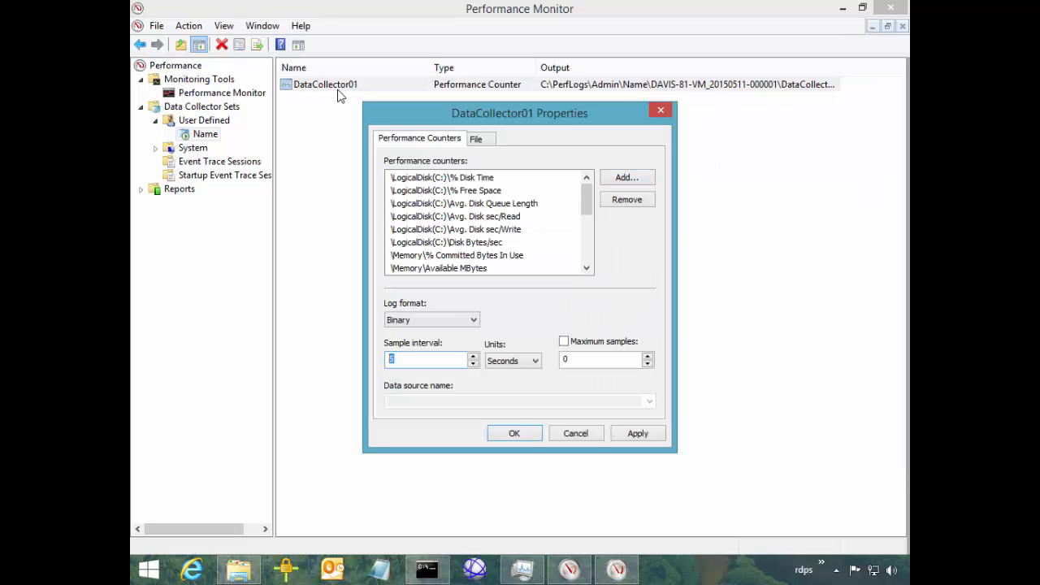
pyautogui.write('1')
pyautogui.press('Down')
pyautogui.press('Down')
pyautogui.press('Tab')
pyautogui.hotkey('alt', 'Down')
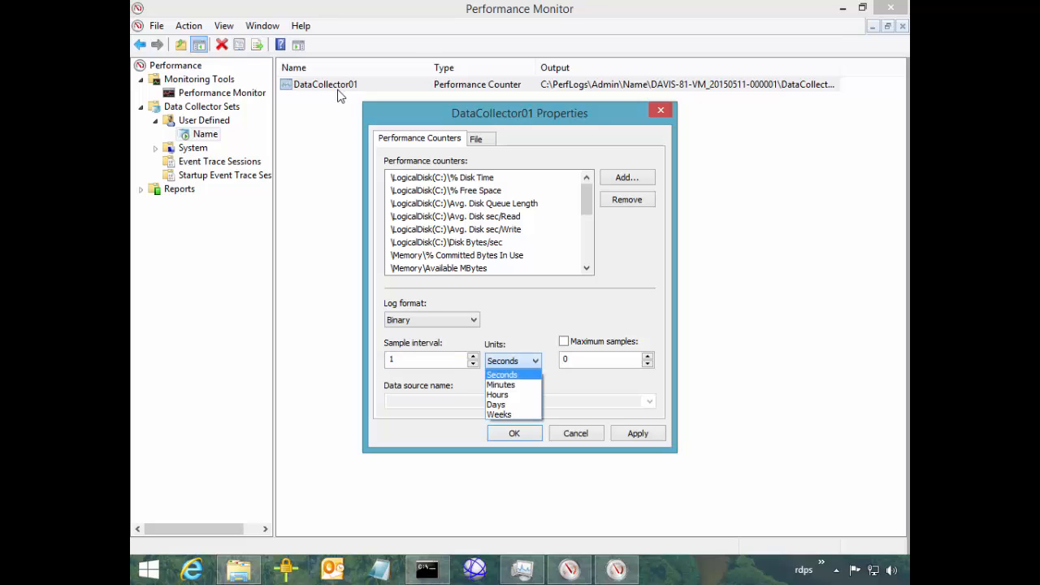
# - Set the DataCollector01 sample interval to 5 seconds and close its properties
pyautogui.click(427, 359)
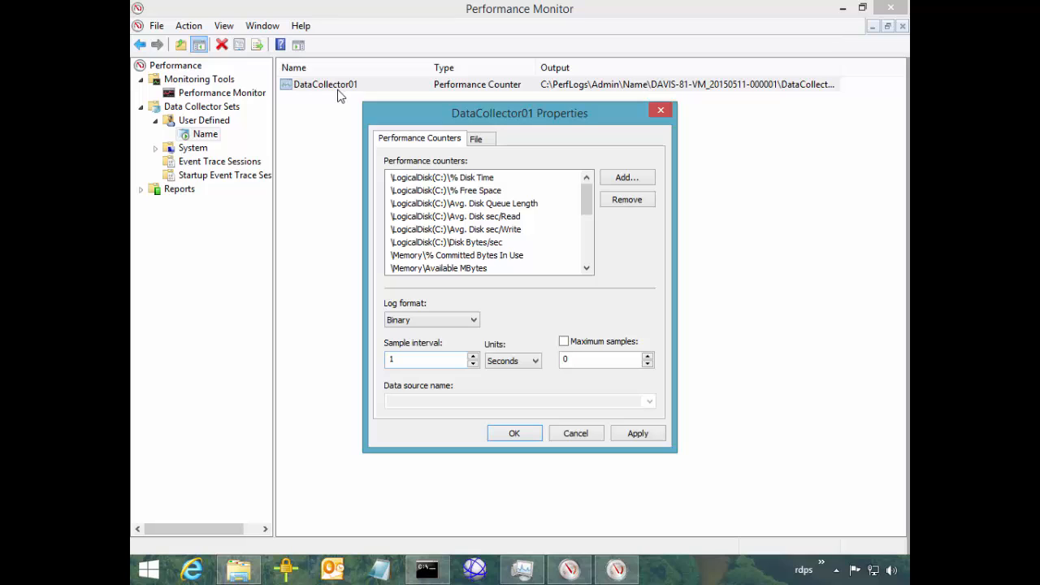
pyautogui.press('Tab')
pyautogui.write('5')
pyautogui.press('Return')
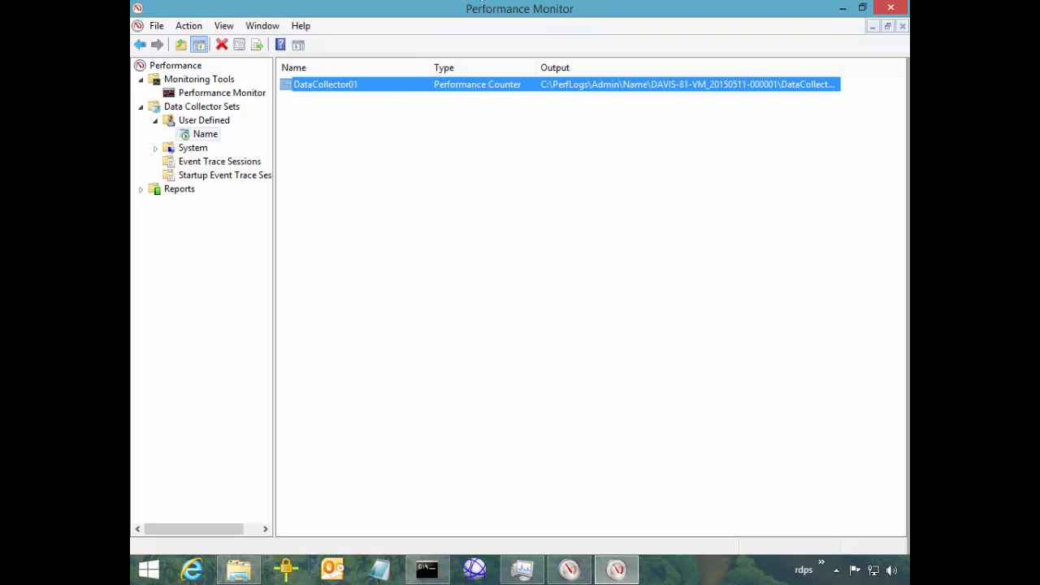
# - Reopen the DataCollector01 properties and look through its list of performance counters
pyautogui.rightClick(205, 136)
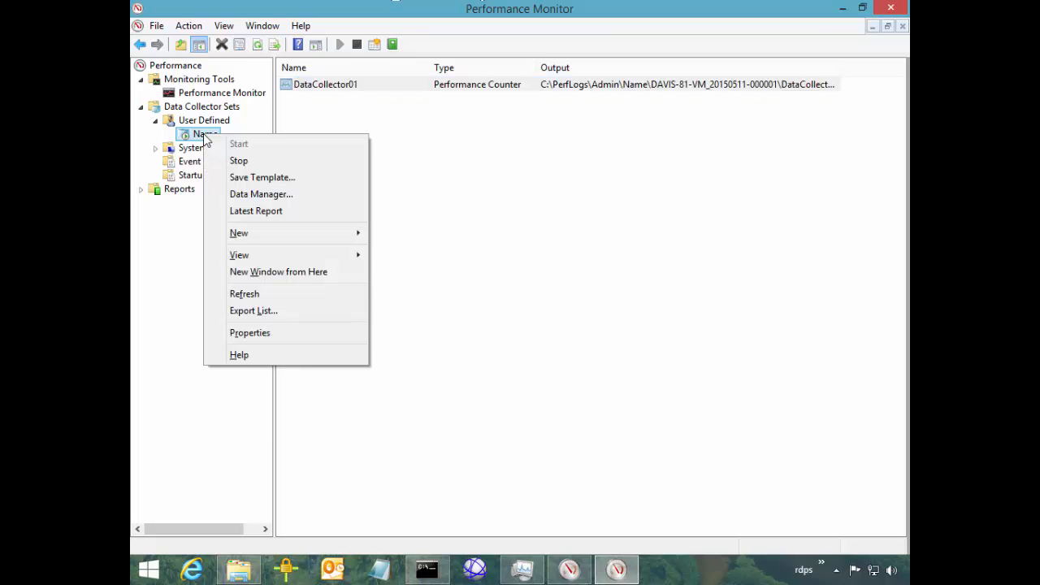
pyautogui.press('Escape')
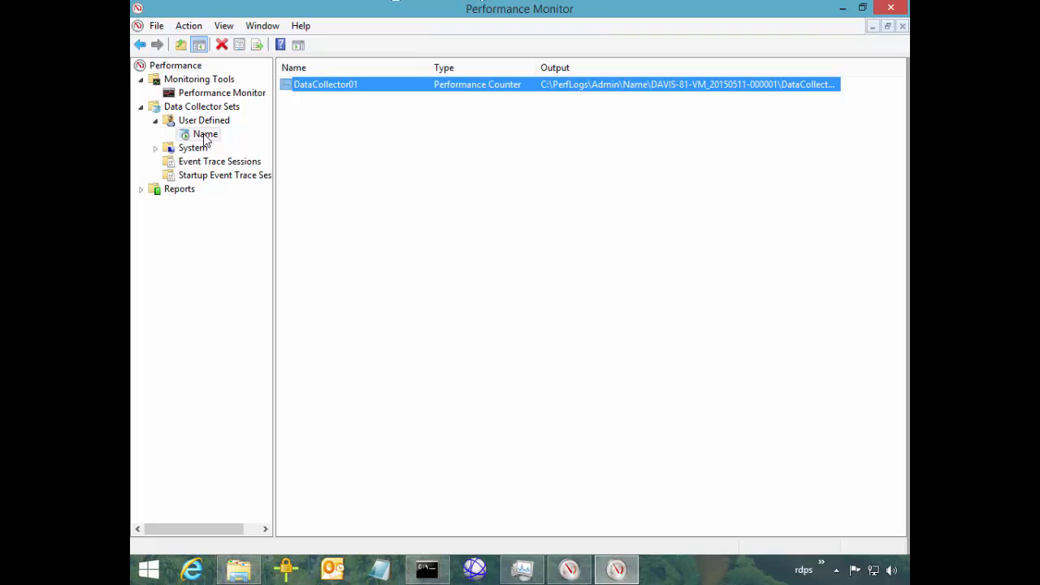
pyautogui.hotkey('shift', 'F10')
pyautogui.press('Down')
pyautogui.press('Return')
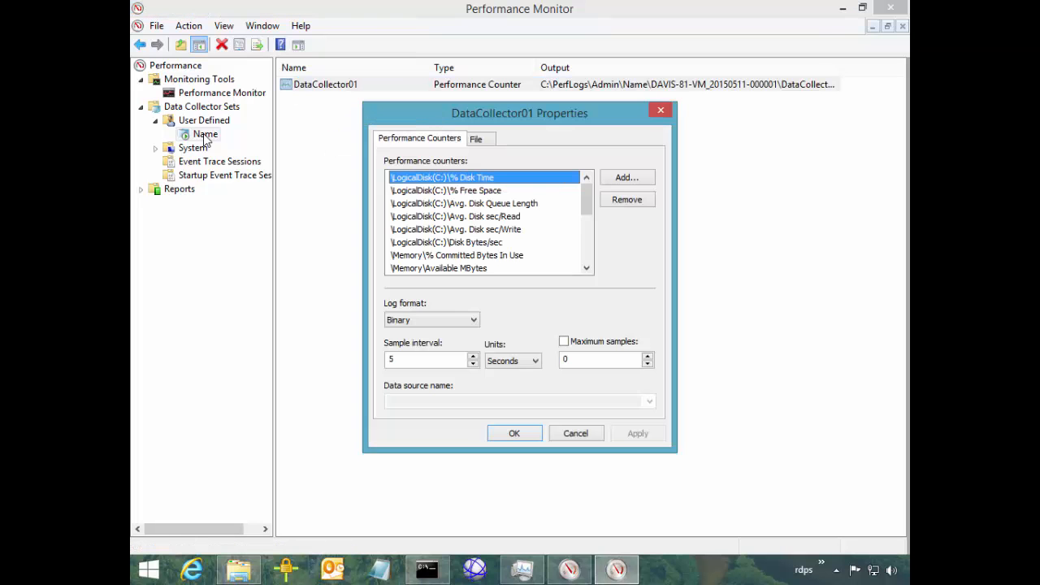
pyautogui.press('Down')
pyautogui.press('Down')
pyautogui.press('Down')
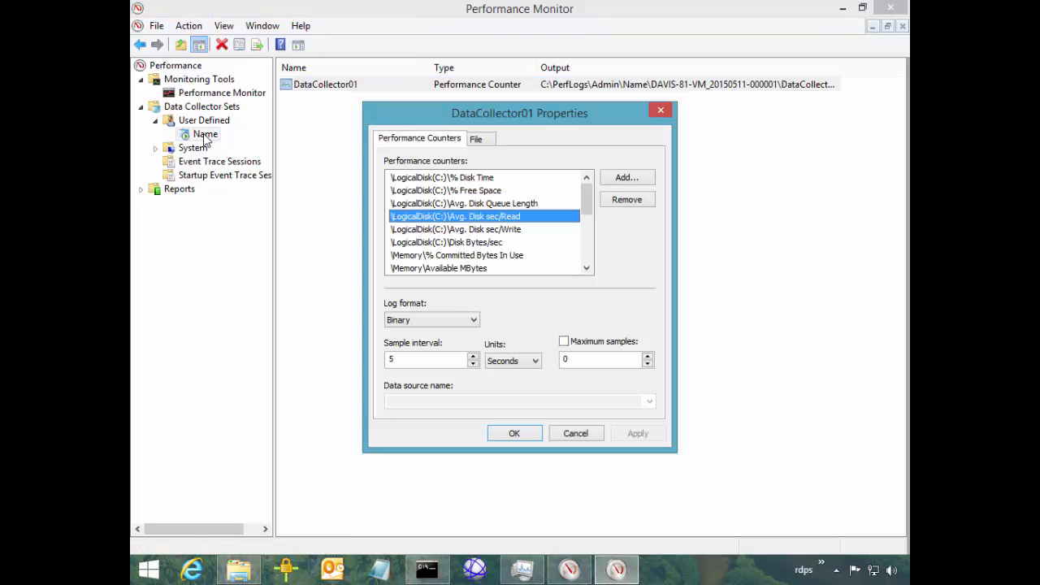
pyautogui.scroll(-6, 205, 140)
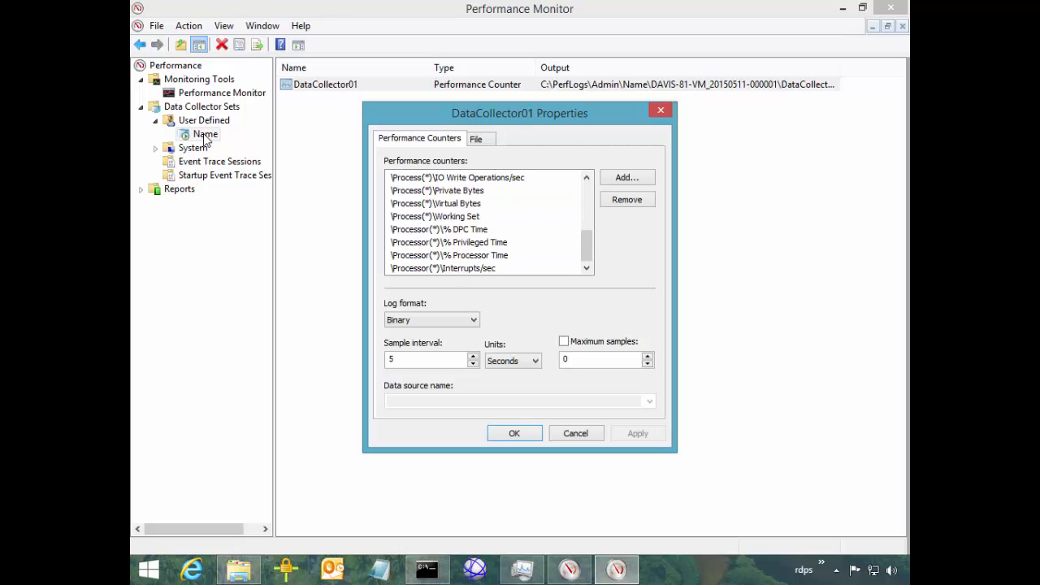
pyautogui.scroll(6, 205, 140)
# - Review the DataCollector01 sample interval and the available log formats, keeping Binary
pyautogui.click(422, 360)
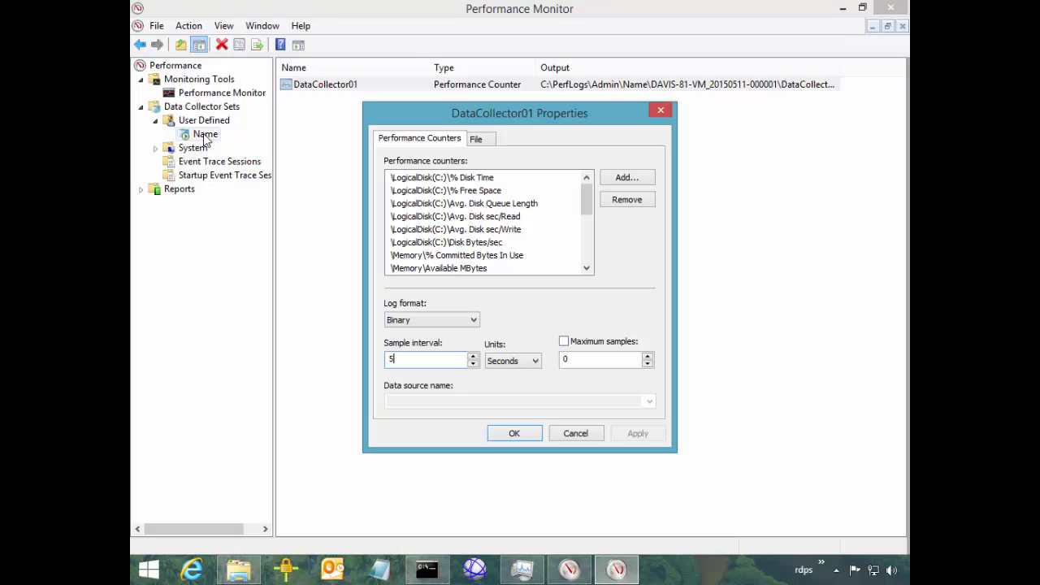
pyautogui.click(473, 320)
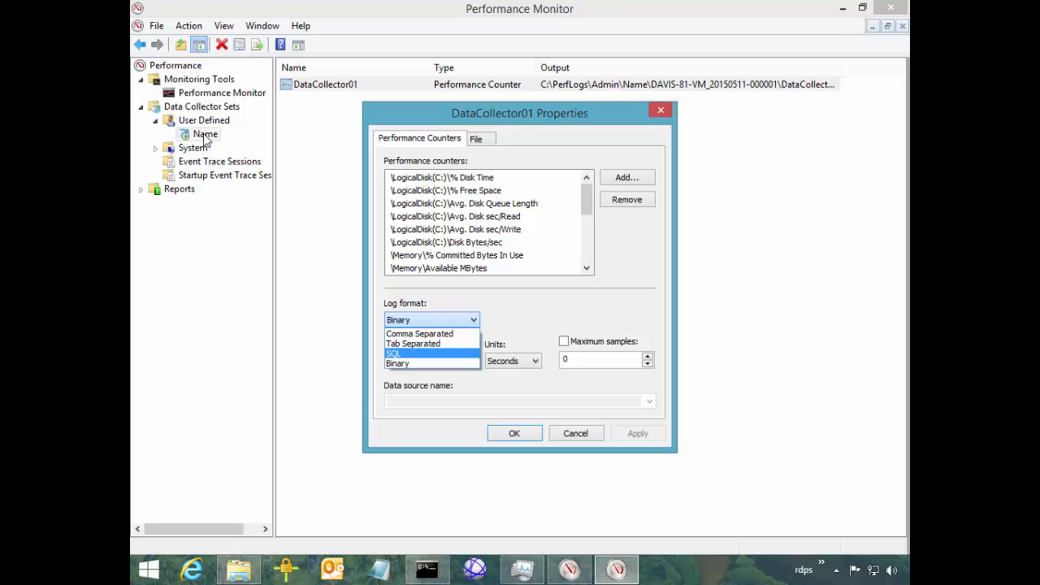
pyautogui.press('Escape')
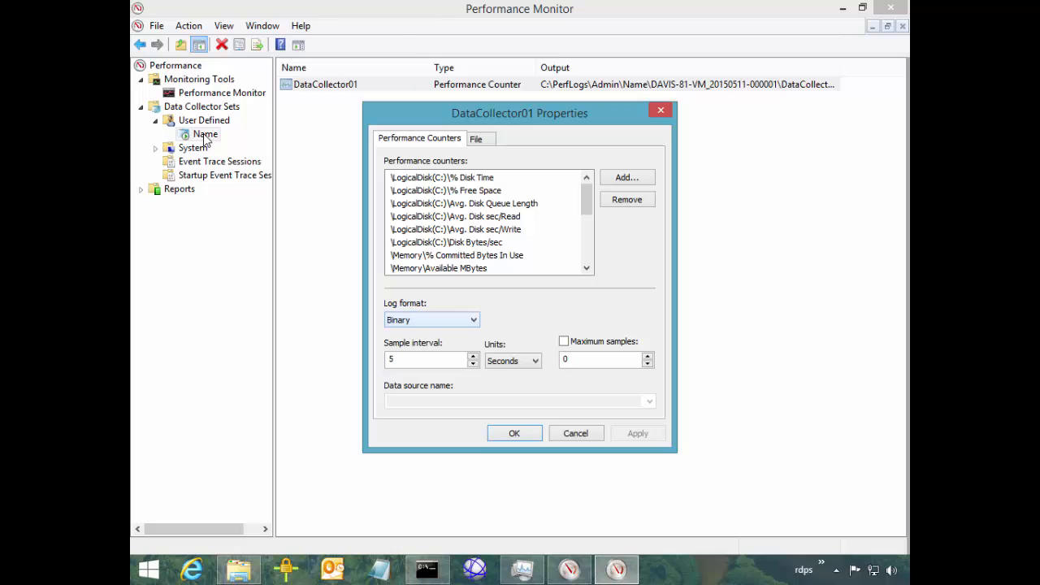
# - Try the full month name (MMMM) as the DataCollector01 file name format, and clear it again
pyautogui.hotkey('ctrl', 'Tab')
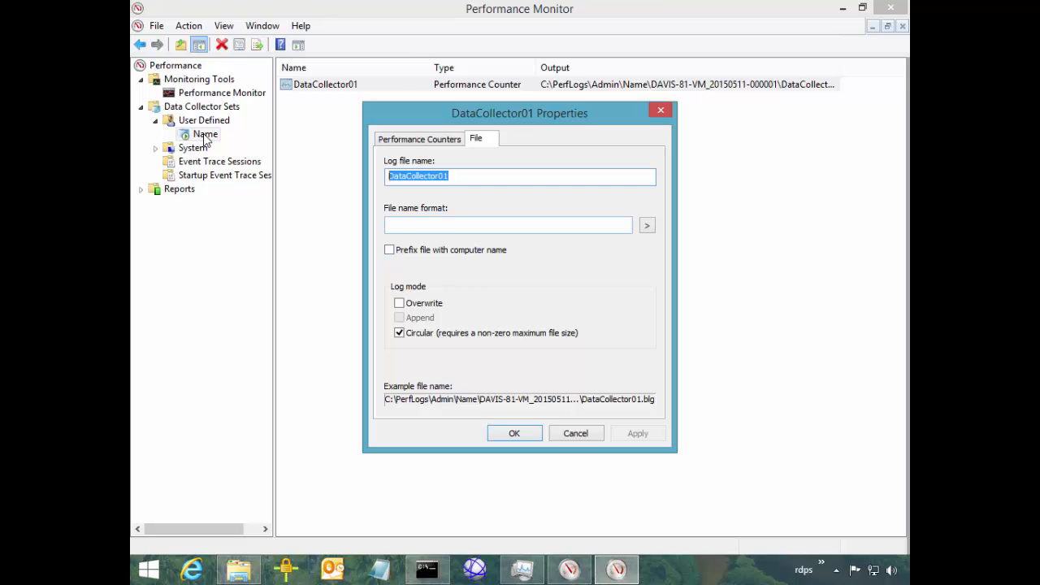
pyautogui.click(647, 226)
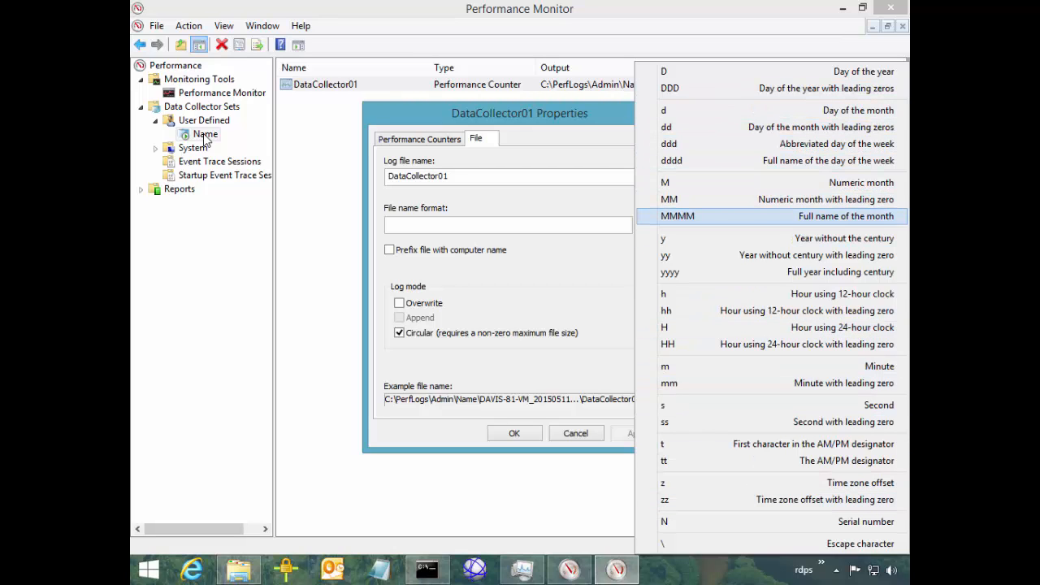
pyautogui.press('Up')
pyautogui.press('Up')
pyautogui.press('Return')
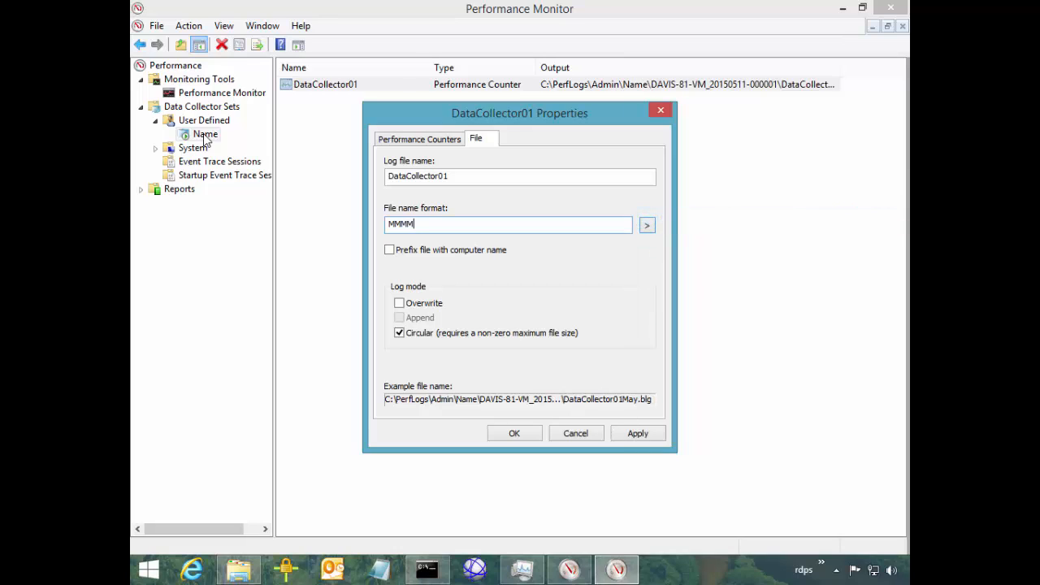
pyautogui.hotkey('ctrl', 'a')
pyautogui.press('BackSpace')
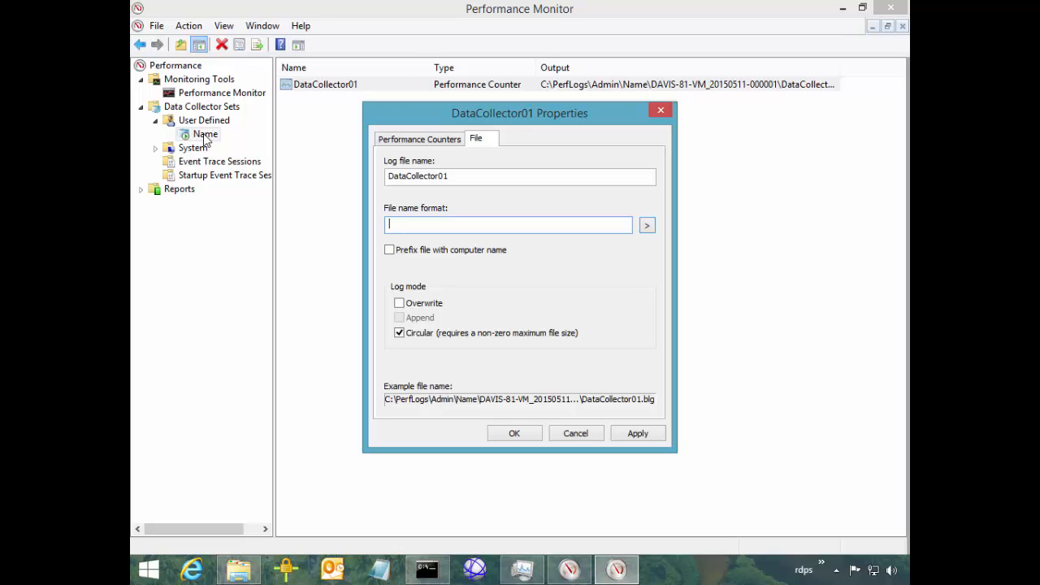
# - Prefix the log file with the computer name and set its file name format to MMMM
pyautogui.click(389, 251)
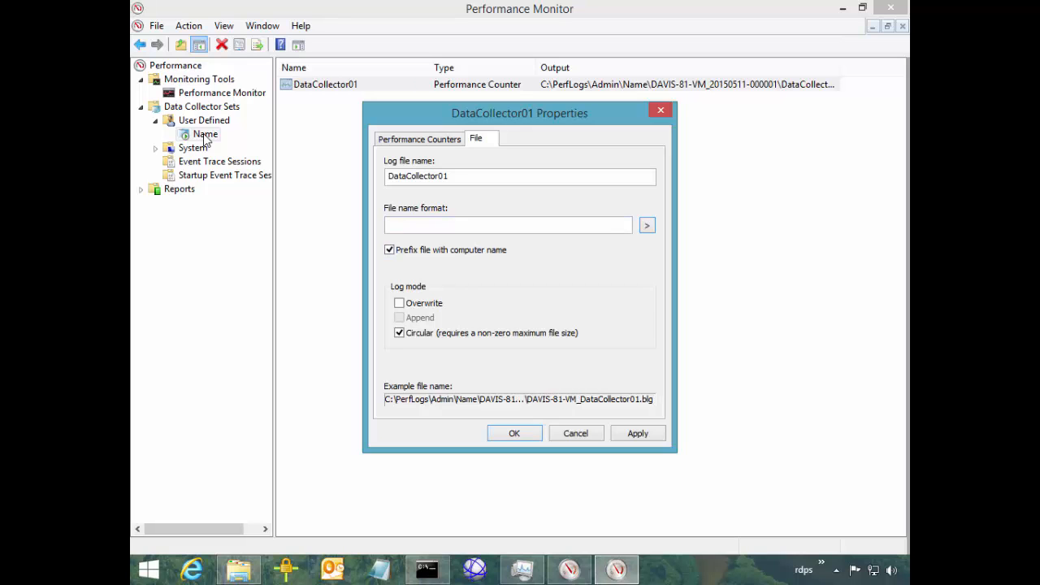
pyautogui.click(647, 225)
pyautogui.click(731, 217)
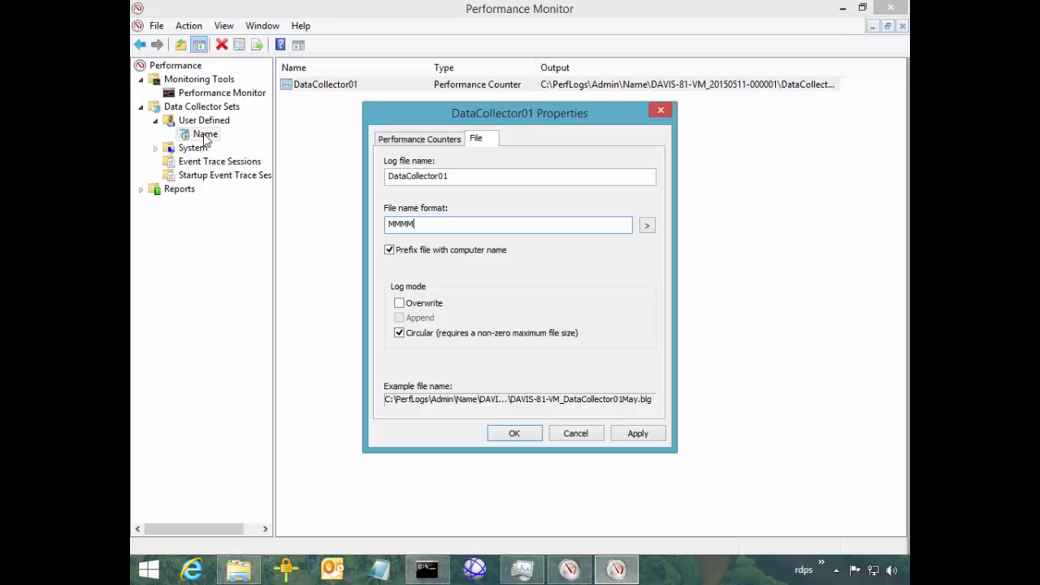
# - Remove the computer name prefix and the MMMM format, and cancel the DataCollector01 properties
pyautogui.press('Tab')
pyautogui.press('space')
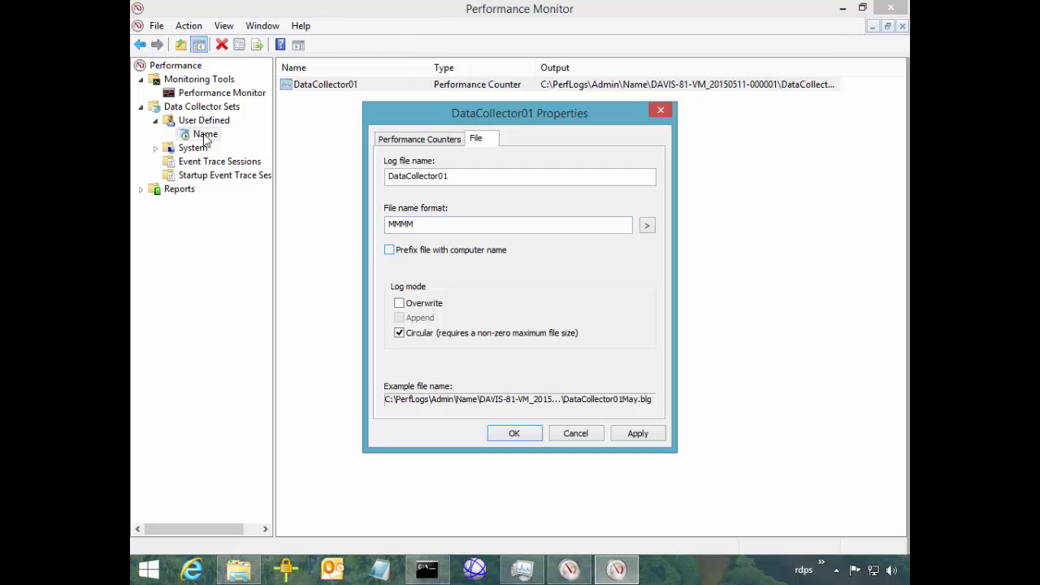
pyautogui.hotkey('shift', 'Tab')
pyautogui.press('BackSpace')
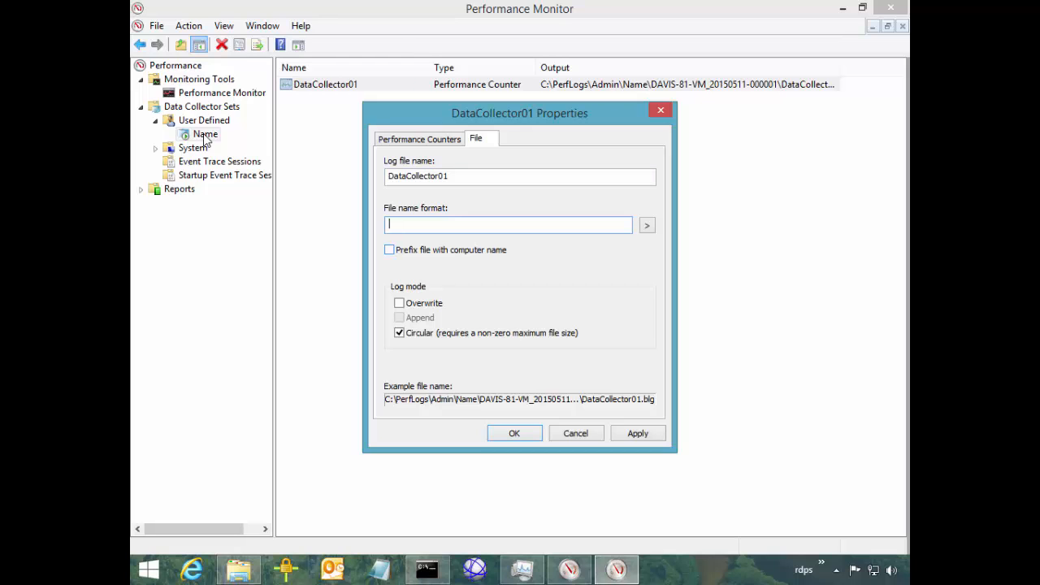
pyautogui.click(576, 433)
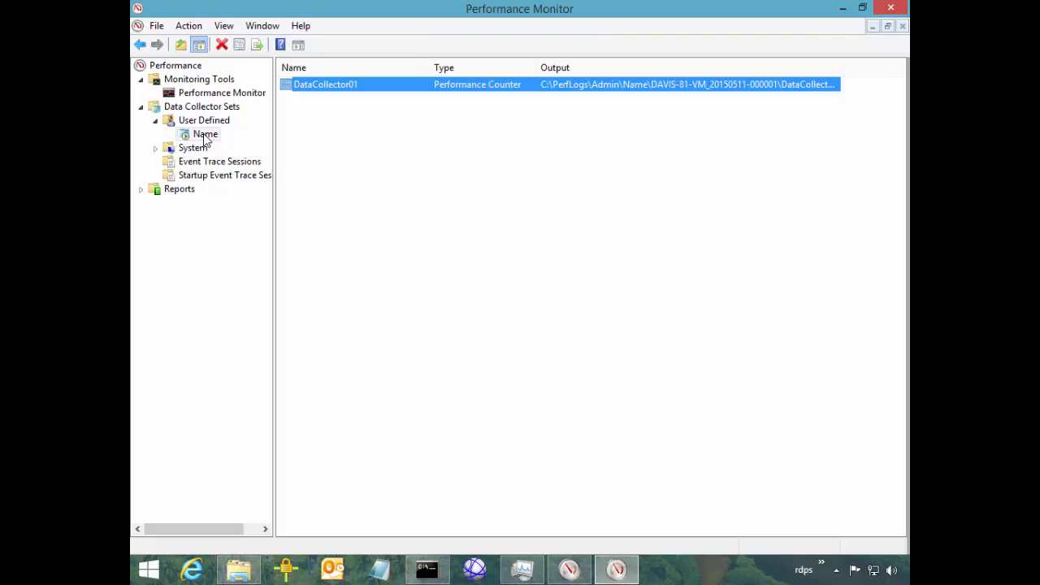
# - Open the properties of the data collector set called Name and examine the root directory path in its directory settings
pyautogui.rightClick(205, 136)
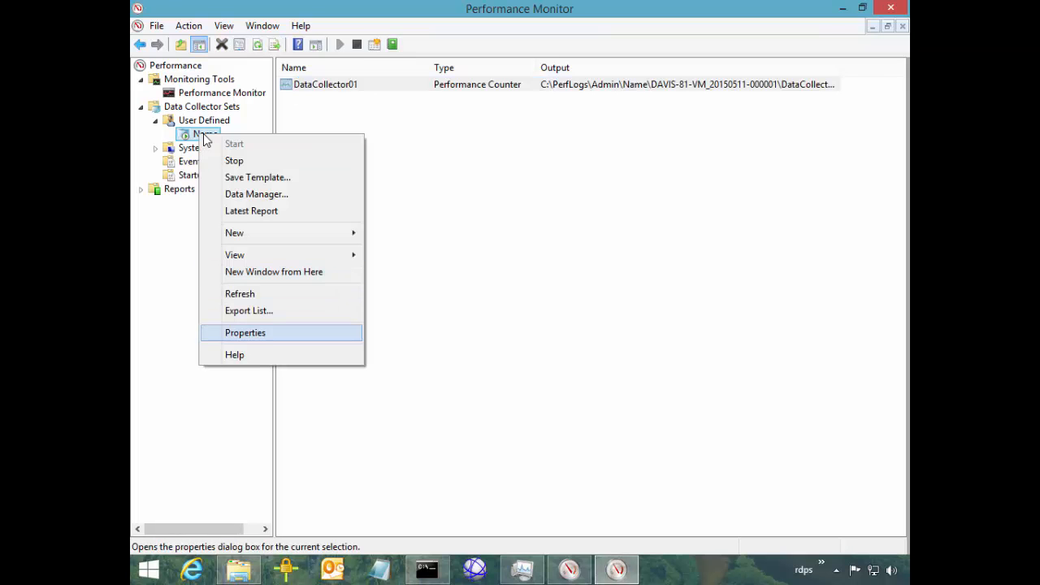
pyautogui.click(246, 332)
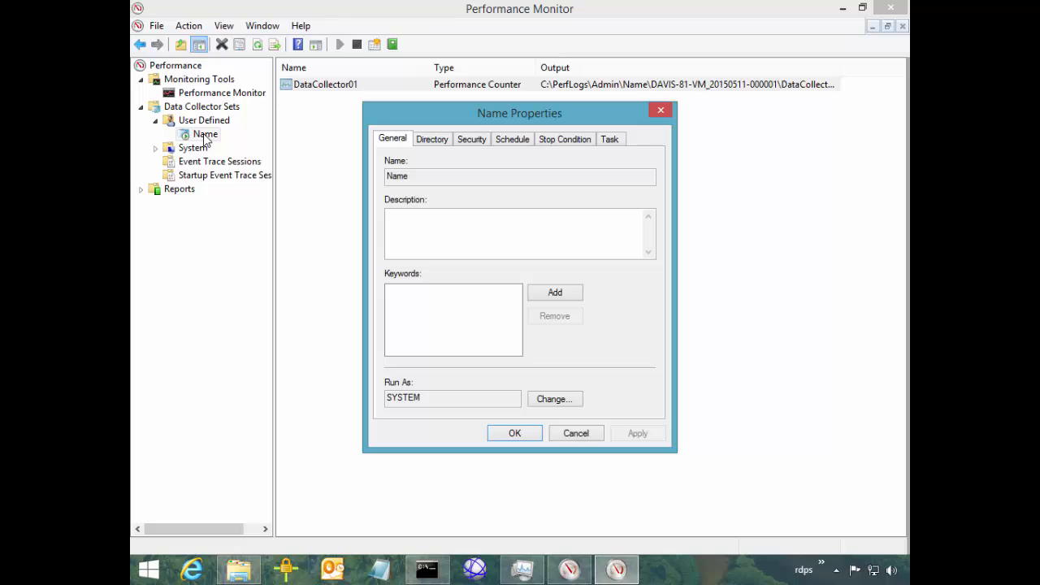
pyautogui.hotkey('ctrl', 'Tab')
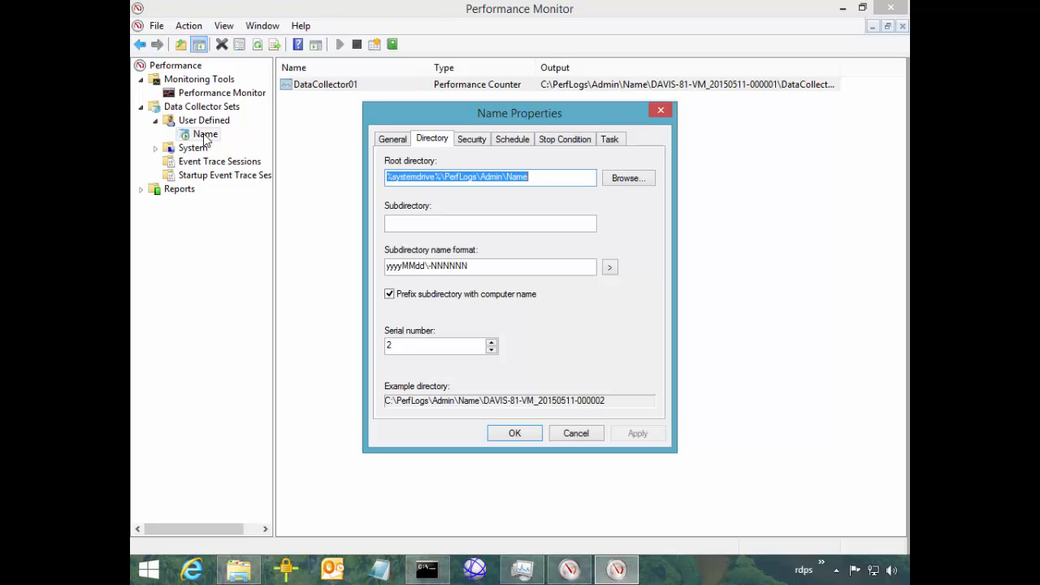
pyautogui.press('End')
pyautogui.hotkey('shift', 'Left')
pyautogui.hotkey('shift', 'Left')
pyautogui.hotkey('shift', 'Left')
pyautogui.hotkey('shift', 'Left')
pyautogui.hotkey('shift', 'Left')
pyautogui.hotkey('shift', 'Left')
pyautogui.hotkey('shift', 'Left')
pyautogui.hotkey('shift', 'Left')
pyautogui.hotkey('shift', 'Left')
pyautogui.hotkey('shift', 'Left')
pyautogui.hotkey('shift', 'Left')
pyautogui.hotkey('shift', 'Left')
pyautogui.hotkey('shift', 'Left')
pyautogui.hotkey('shift', 'Left')
pyautogui.hotkey('shift', 'Left')
pyautogui.hotkey('shift', 'Left')
pyautogui.hotkey('shift', 'Left')
pyautogui.hotkey('shift', 'Left')
pyautogui.hotkey('shift', 'Left')
pyautogui.hotkey('shift', 'Left')
pyautogui.hotkey('shift', 'Right')
pyautogui.hotkey('shift', 'Right')
# - Place the DataCollector01 file settings beside the set's directory settings and compare the log file name with the root directory
pyautogui.press('Escape')
pyautogui.hotkey('shift', 'F10')
pyautogui.press('Down')
pyautogui.press('Return')
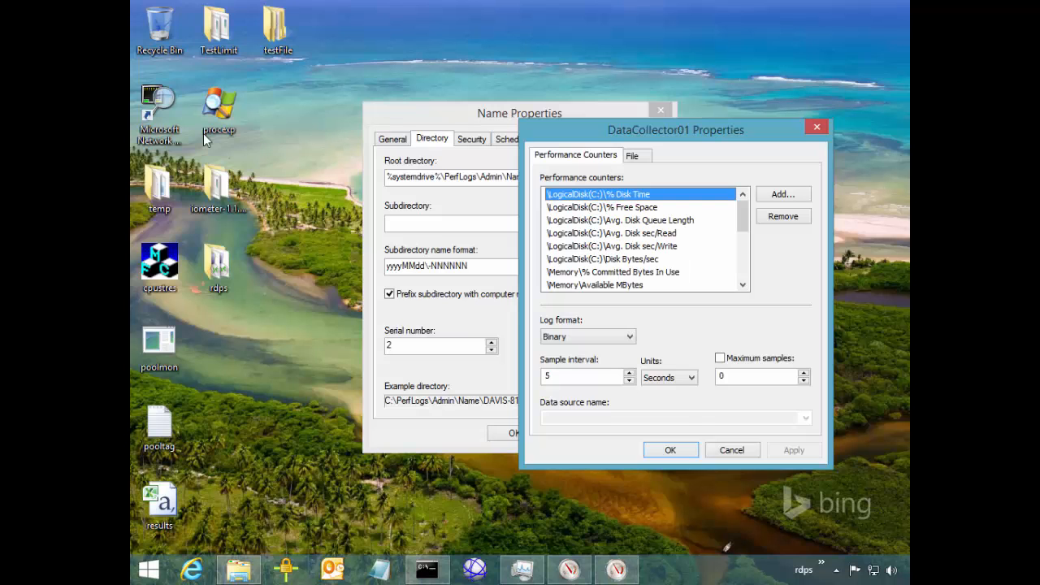
pyautogui.moveTo(439, 113); pyautogui.dragTo(267, 130)
pyautogui.click(633, 155)
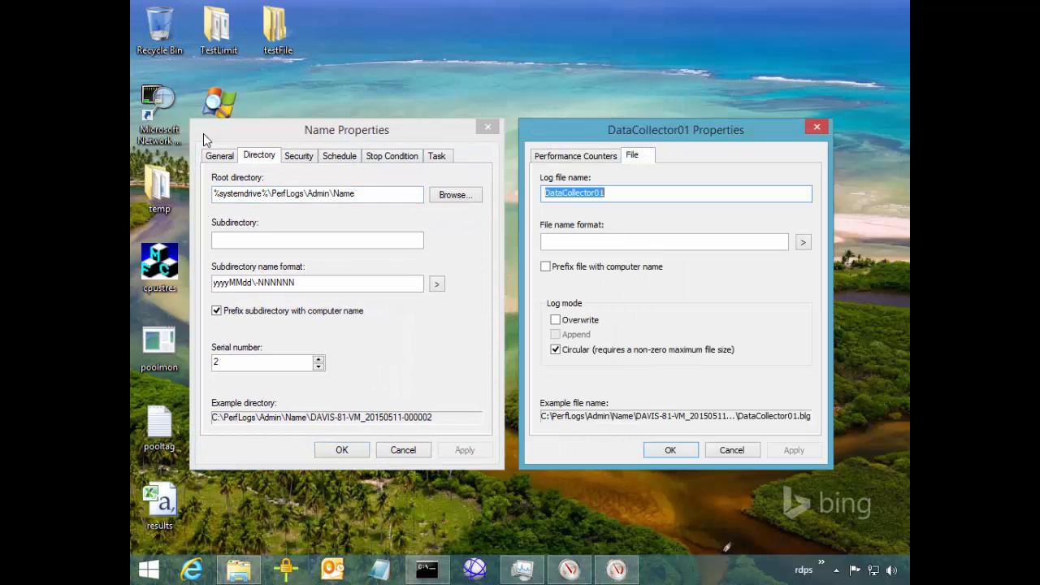
pyautogui.click(607, 193)
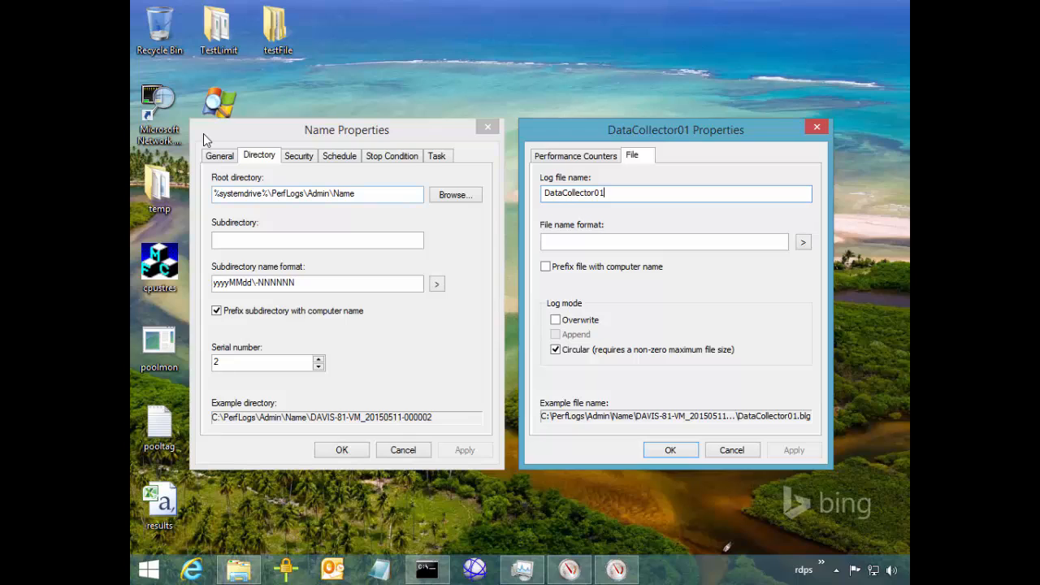
pyautogui.moveTo(262, 194); pyautogui.dragTo(356, 193)
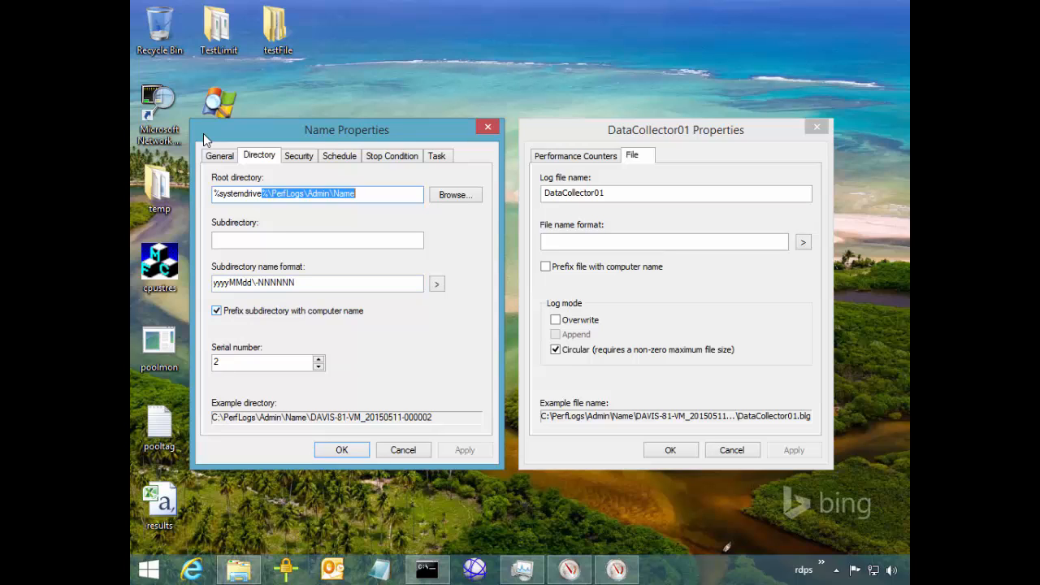
# - Add a schedule to the data collector set that starts every day at 6:00 PM beginning 5/11/2015, and save the set's properties
pyautogui.hotkey('ctrl', 'Tab')
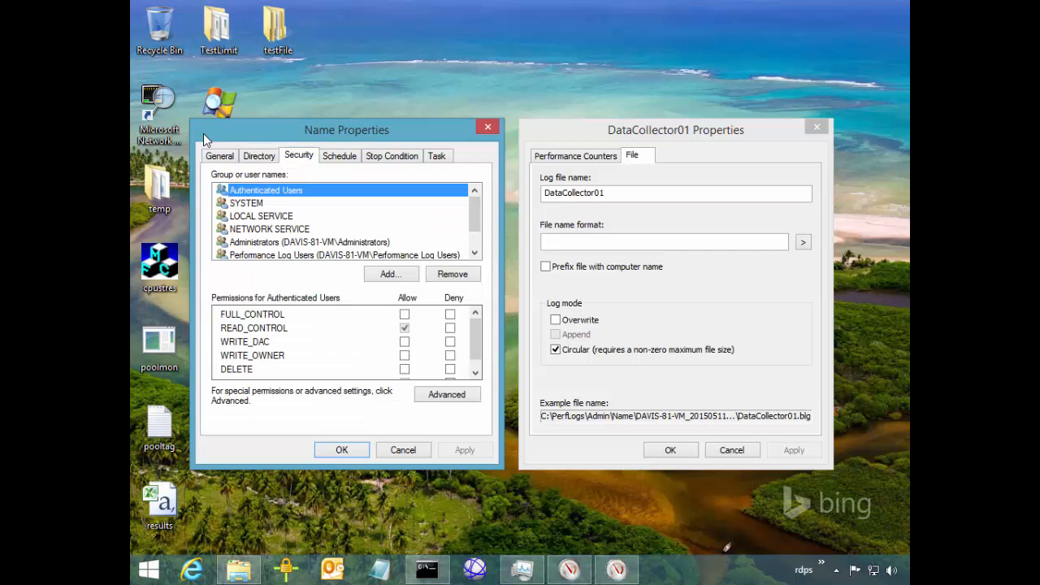
pyautogui.hotkey('ctrl', 'Tab')
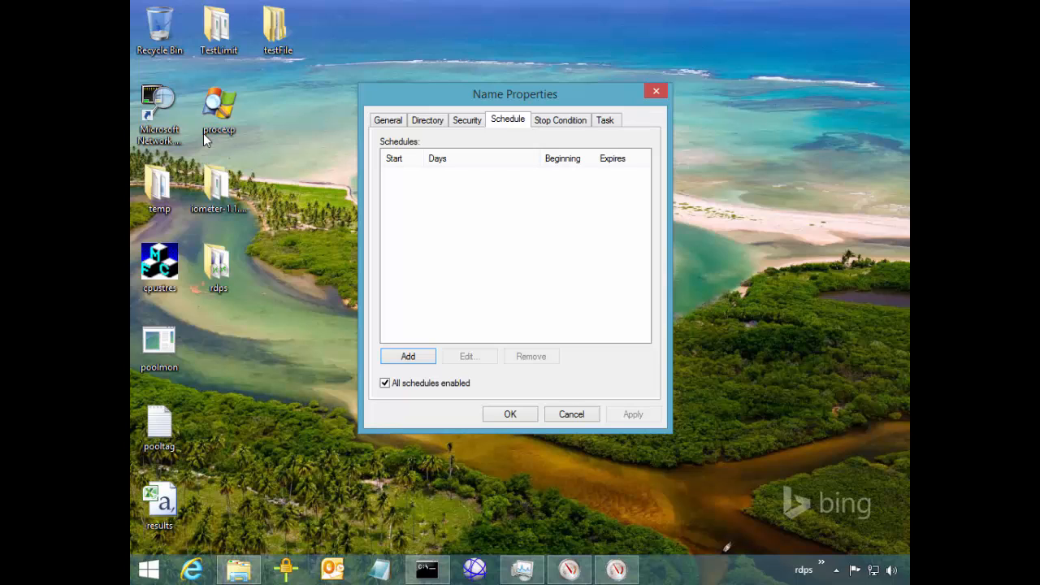
pyautogui.press('Return')
pyautogui.hotkey('alt', 'Down')
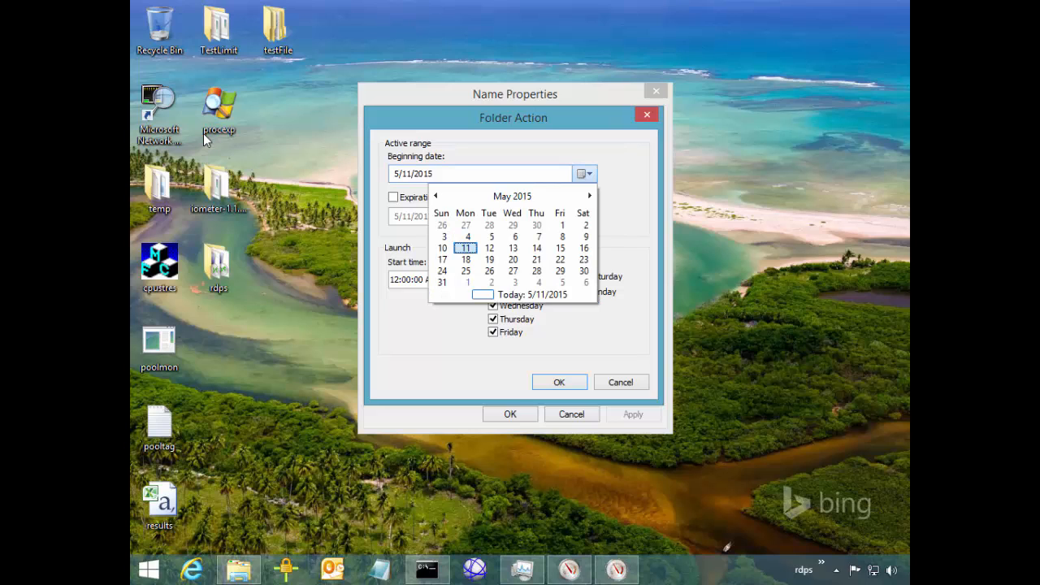
pyautogui.press('Escape')
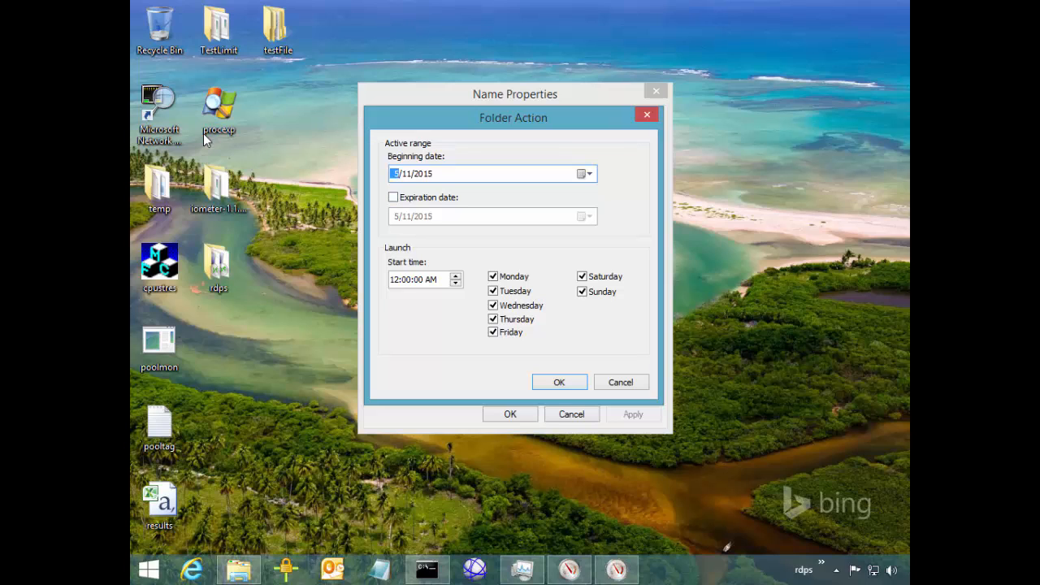
pyautogui.press('Tab')
pyautogui.press('Tab')
pyautogui.write('6')
pyautogui.press('Left')
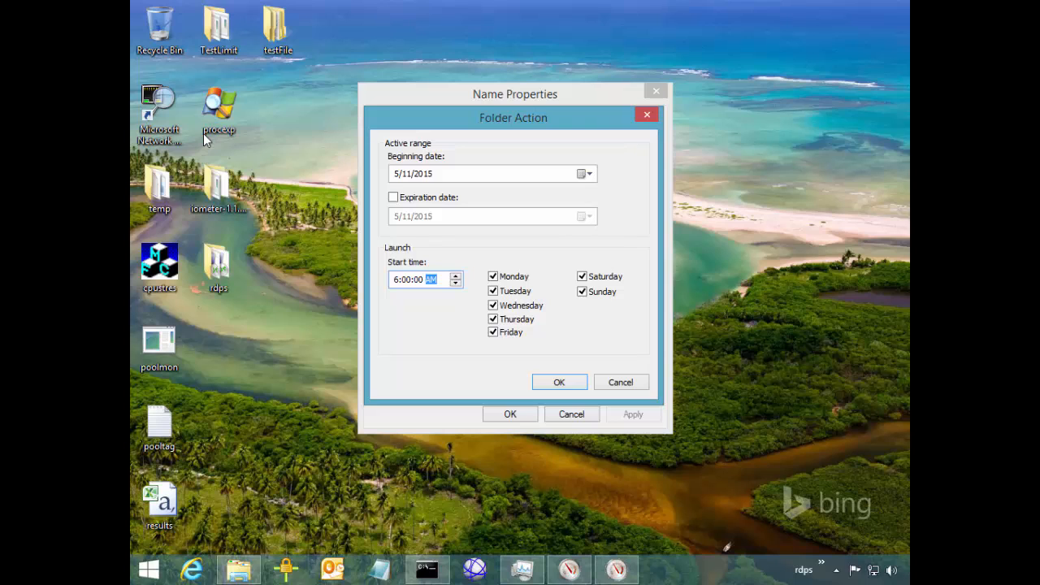
pyautogui.press('Return')
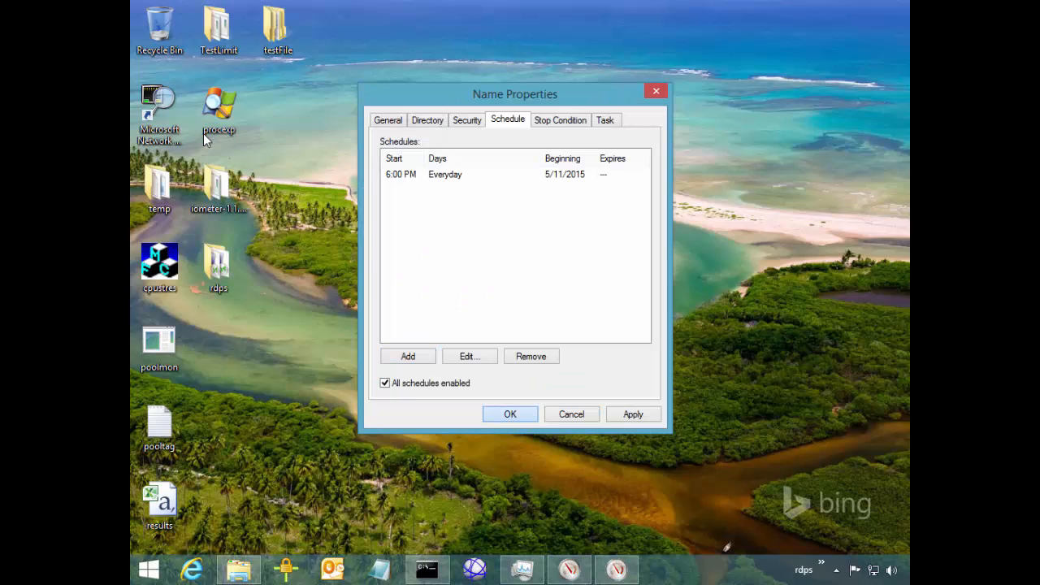
pyautogui.press('Return')
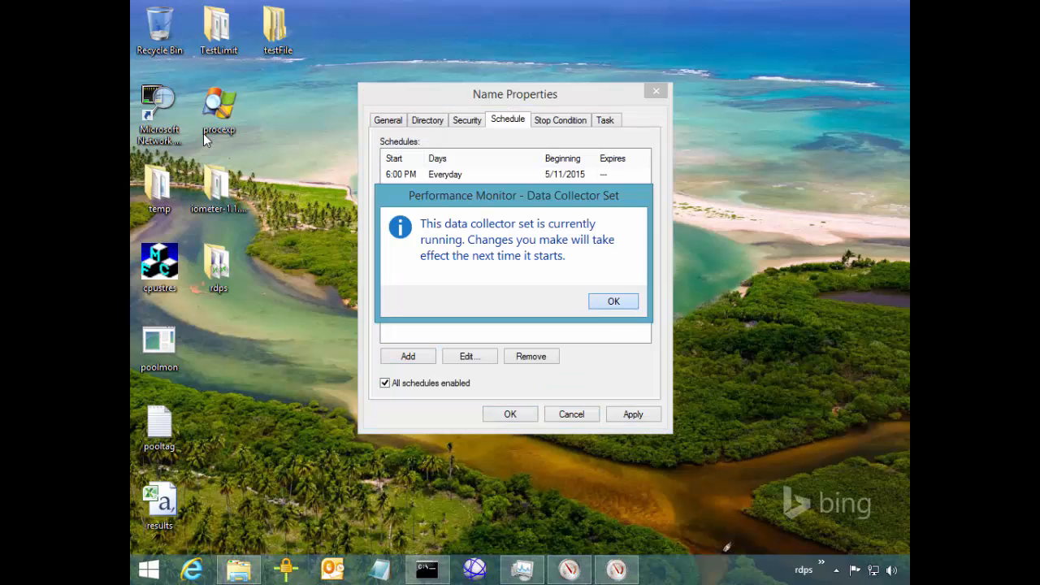
# - Acknowledge the notice about the running data collector set to finish saving its properties
pyautogui.press('Return')
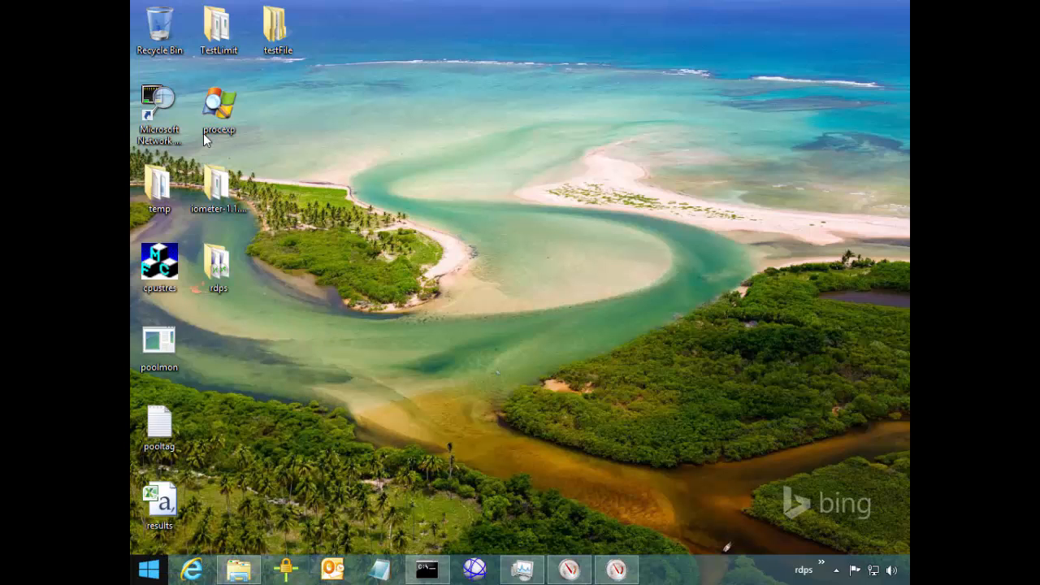
pyautogui.press('super+x')
pyautogui.press('Up')
pyautogui.press('Up')
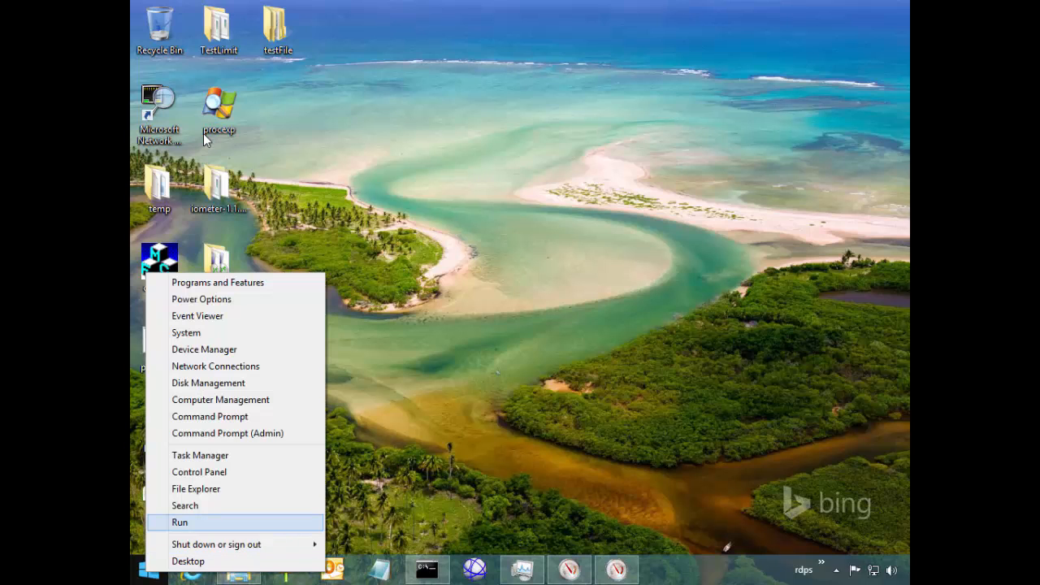
pyautogui.press('Return')
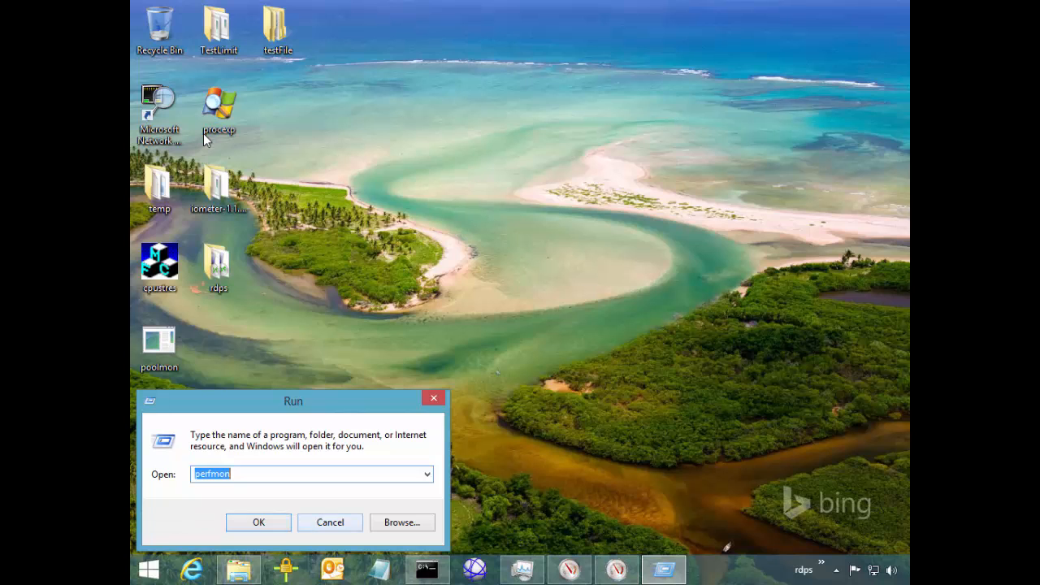
pyautogui.press('Escape')
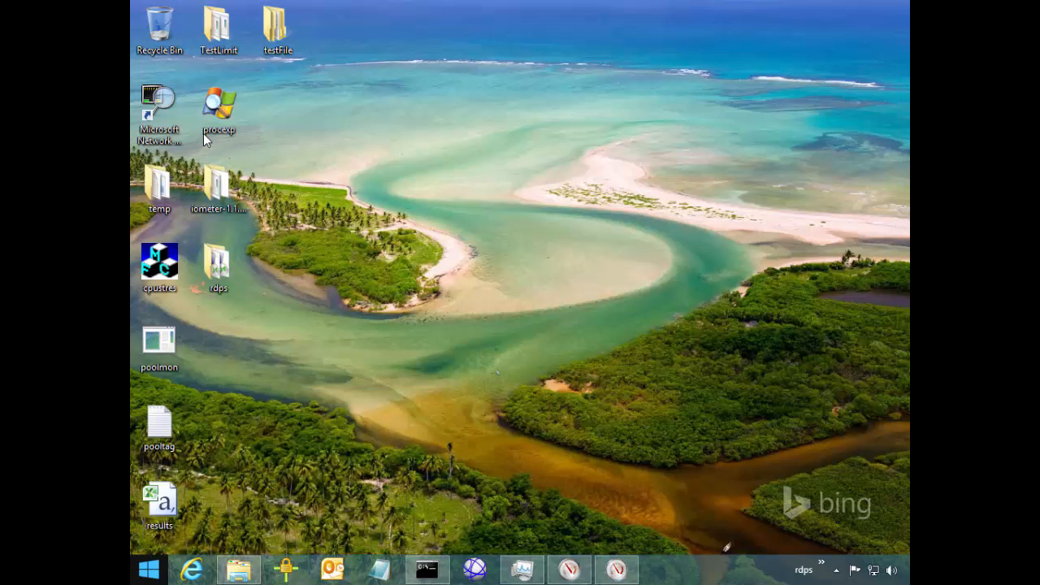
pyautogui.press('super')
pyautogui.press('super+x')
pyautogui.press('Up')
pyautogui.press('Up')
pyautogui.press('Up')
pyautogui.press('Up')
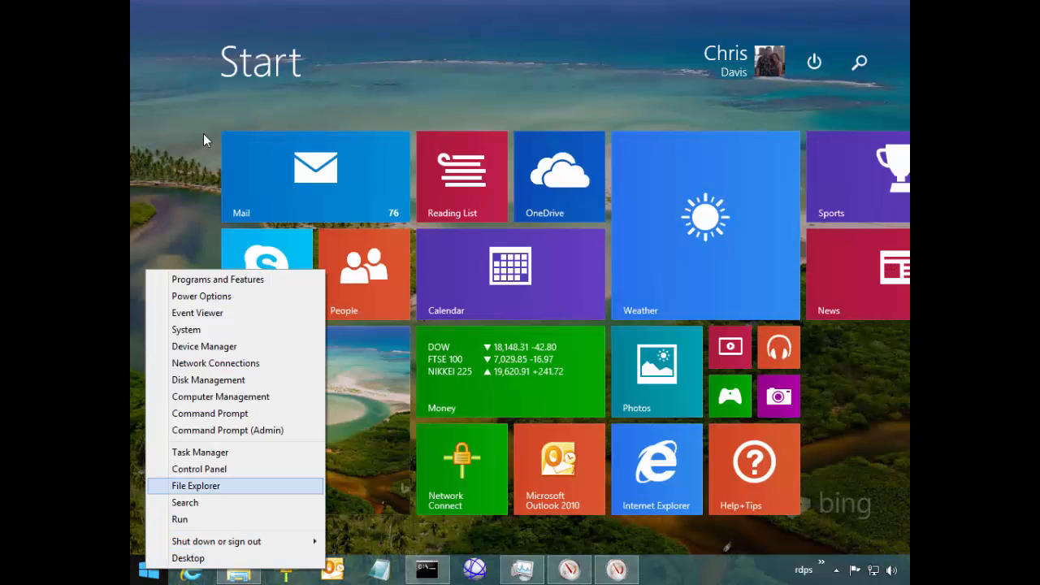
pyautogui.press('Up')
pyautogui.press('Up')
pyautogui.press('Up')
pyautogui.press('Up')
pyautogui.press('Up')
pyautogui.press('Up')
pyautogui.press('Up')
pyautogui.press('Up')
pyautogui.press('Up')
pyautogui.press('Up')
pyautogui.press('Up')
pyautogui.press('Down')
pyautogui.press('Down')
pyautogui.press('Down')
pyautogui.press('Down')
pyautogui.press('Down')
pyautogui.press('Down')
pyautogui.press('Down')
pyautogui.press('Down')
pyautogui.press('Down')
pyautogui.press('Down')
pyautogui.press('Down')
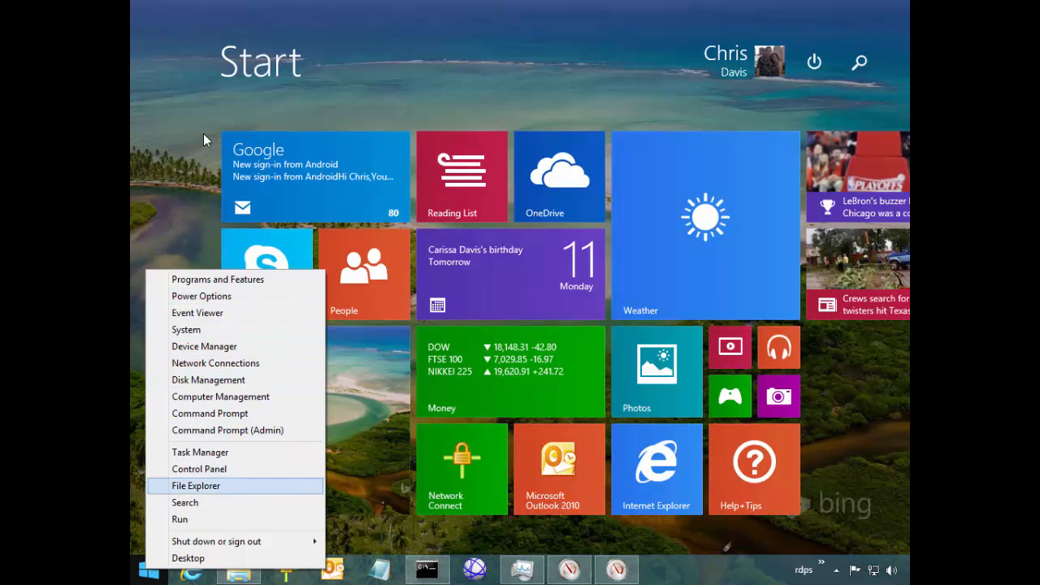
pyautogui.press('Down')
pyautogui.press('Down')
pyautogui.press('Return')
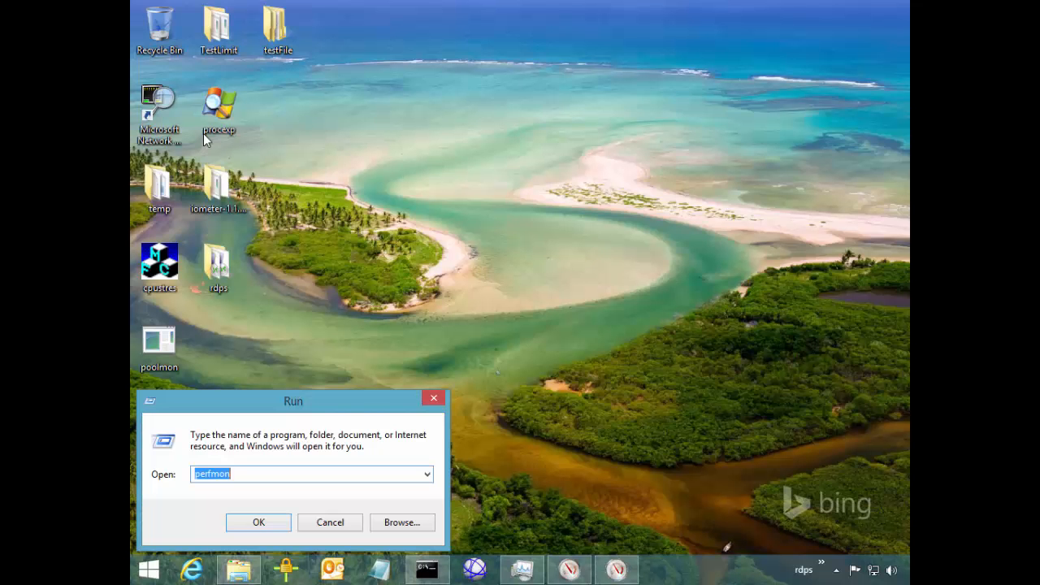
pyautogui.write('tas')
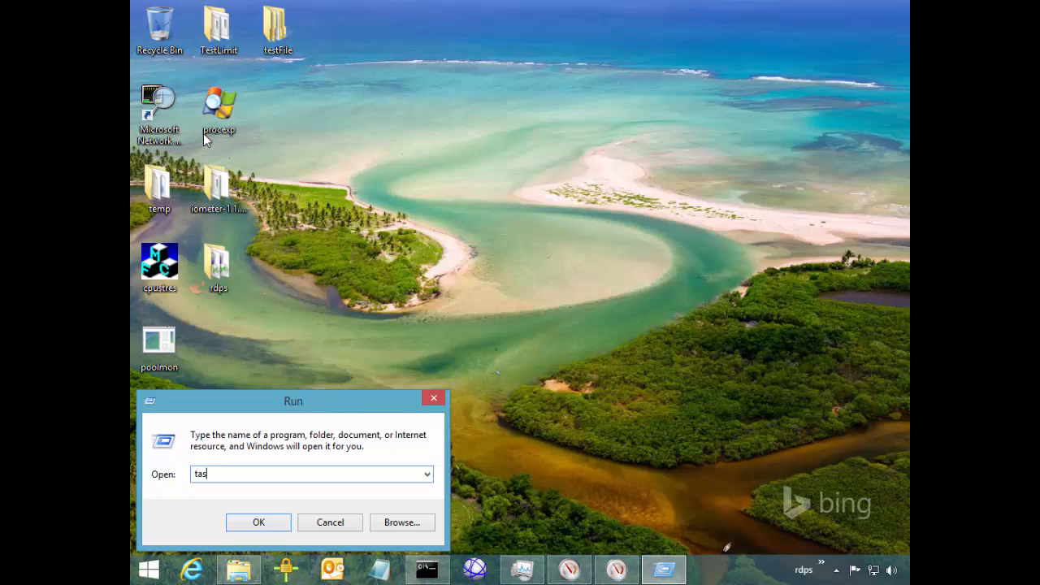
pyautogui.press('Escape')
pyautogui.press('super')
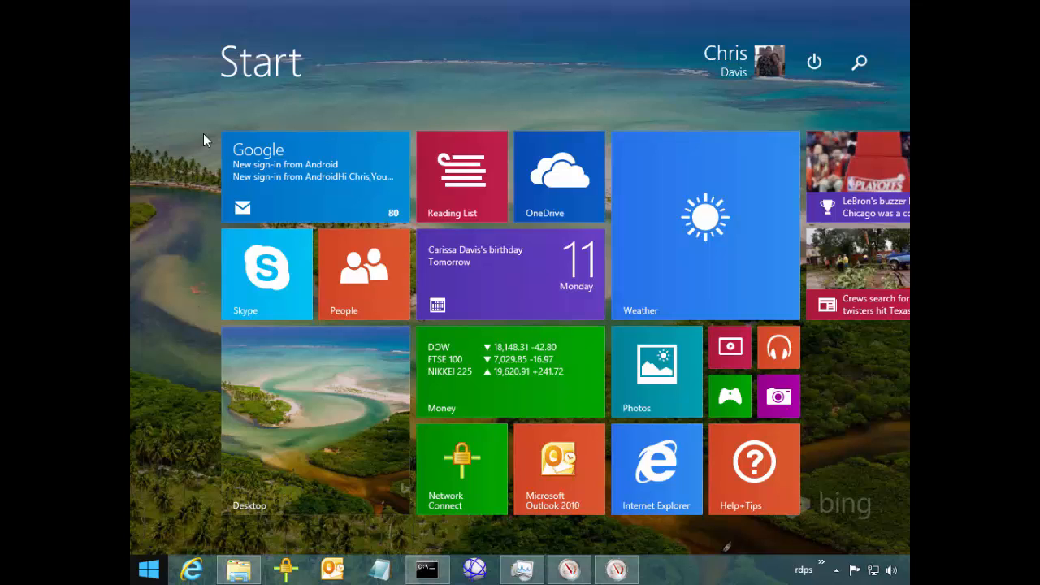
pyautogui.write('task Manager')
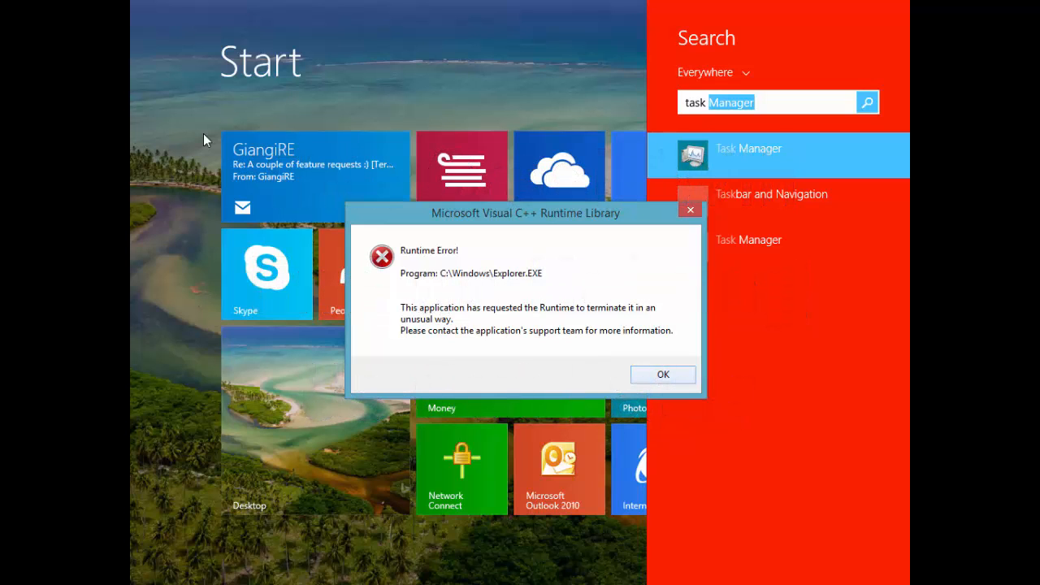
pyautogui.press('Return')
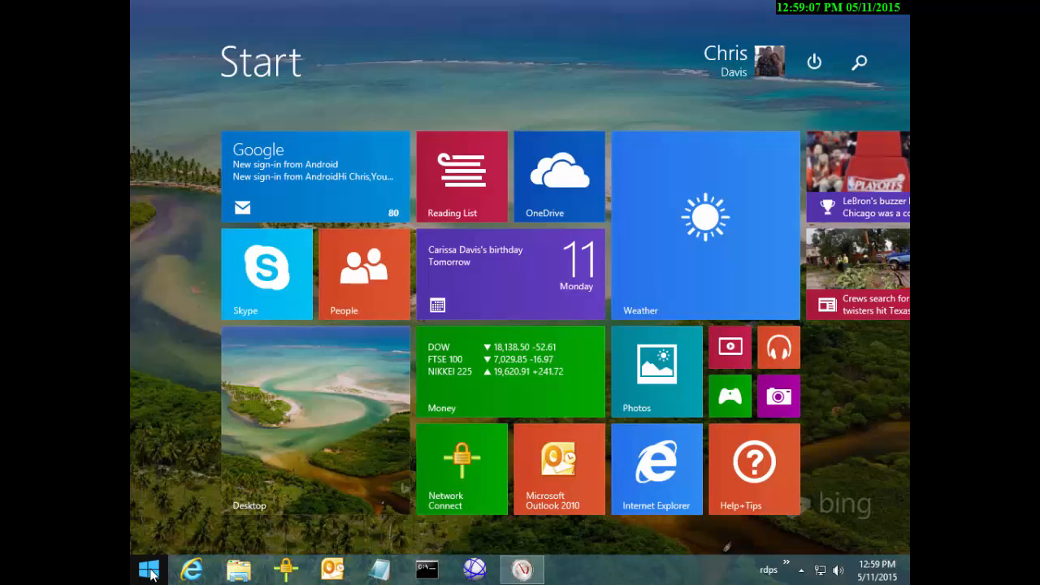
# - Search the Start screen for "task schedu" and open Task Scheduler
pyautogui.write('task')
pyautogui.write(' sched')
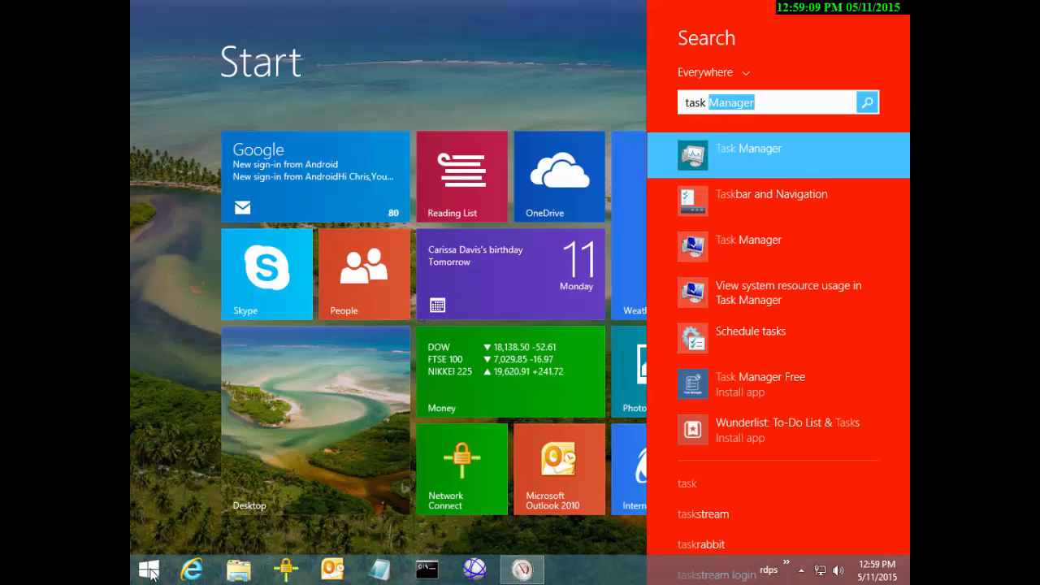
pyautogui.write('u')
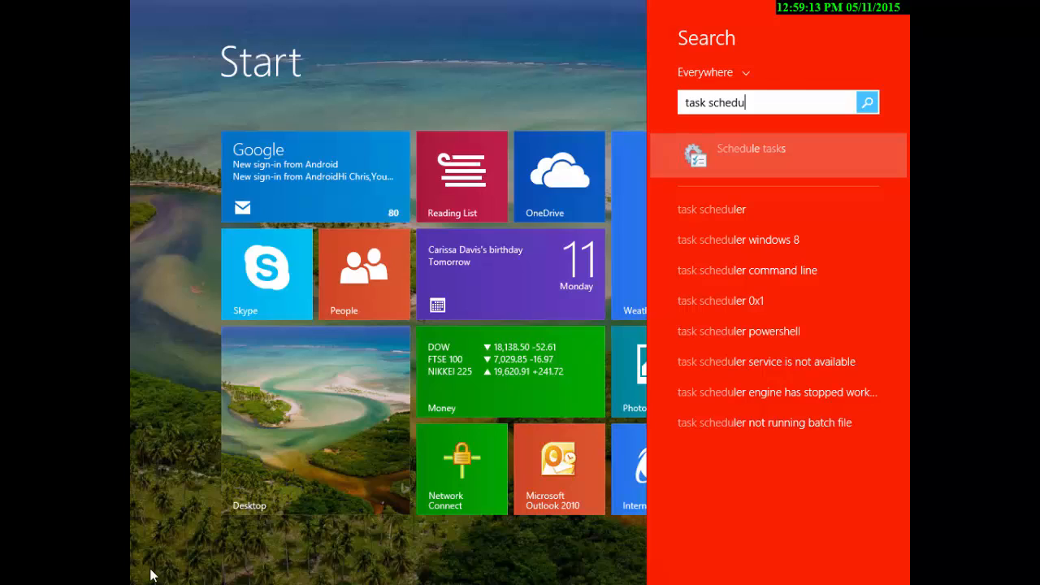
pyautogui.click(150, 573)
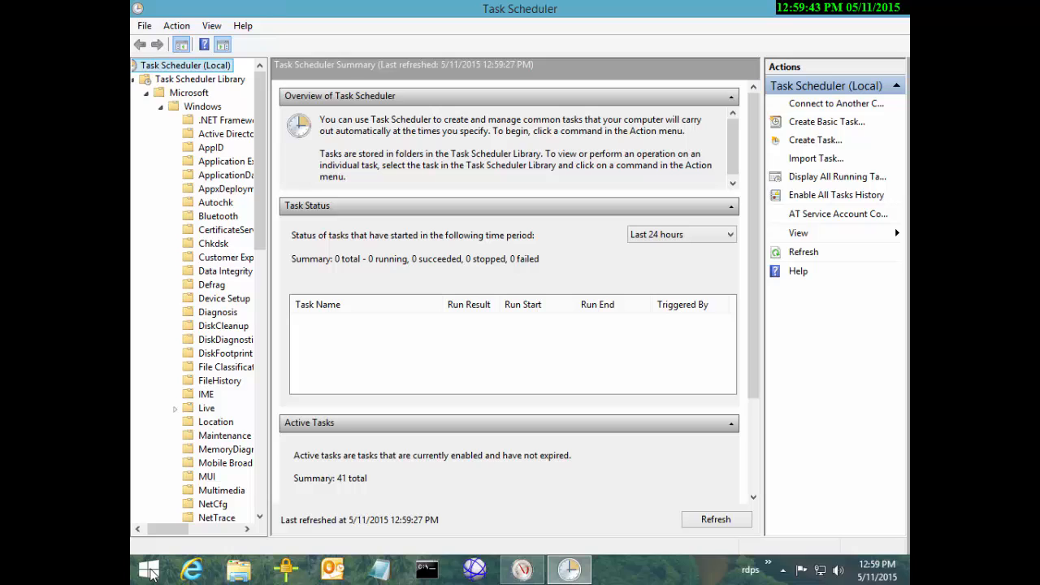
# - Open the properties of the Name task in the Microsoft\Windows\PLA folder of the Task Scheduler Library
pyautogui.click(260, 349)
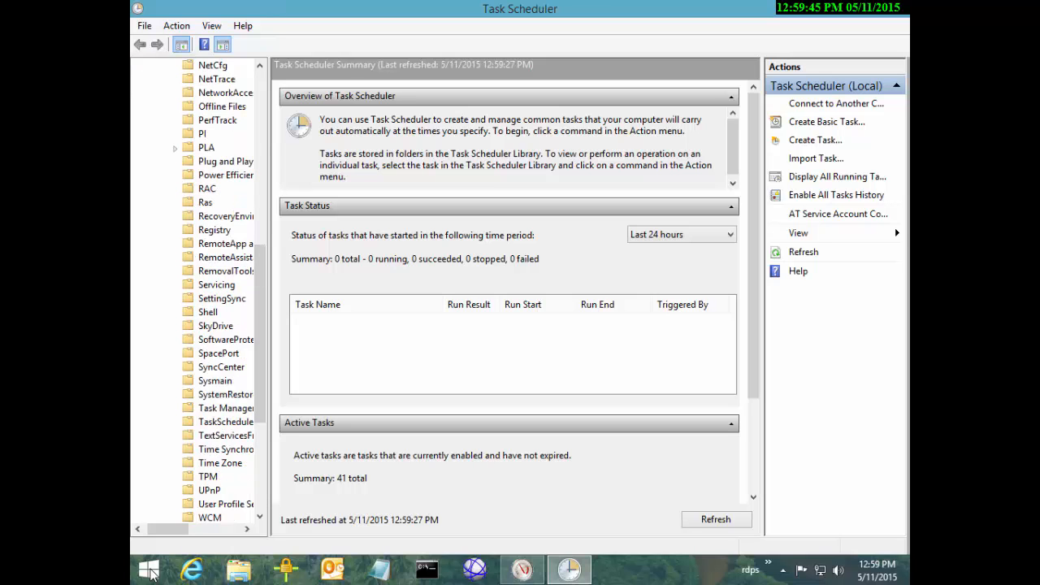
pyautogui.click(206, 148)
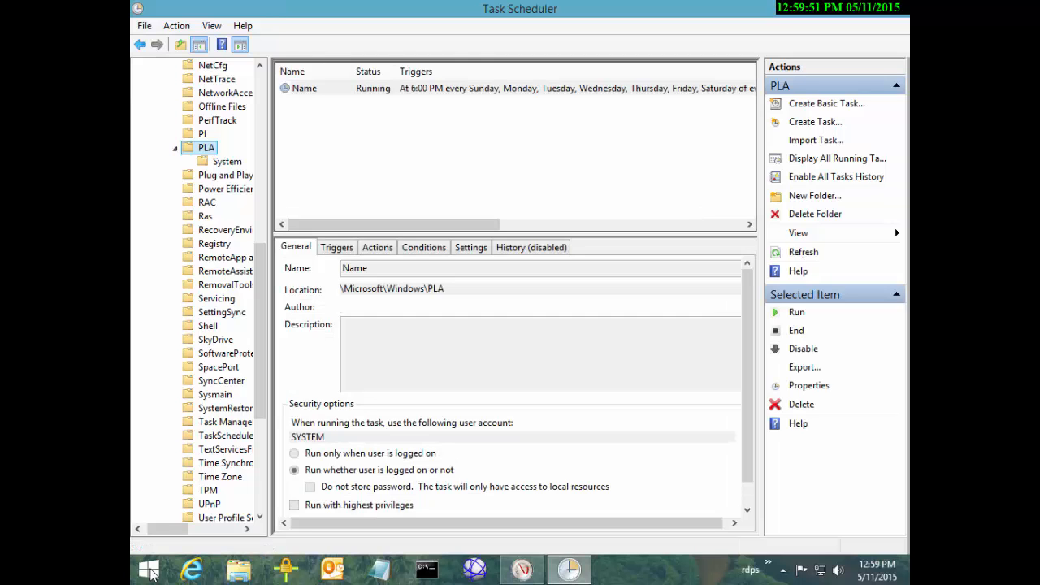
pyautogui.press('Tab')
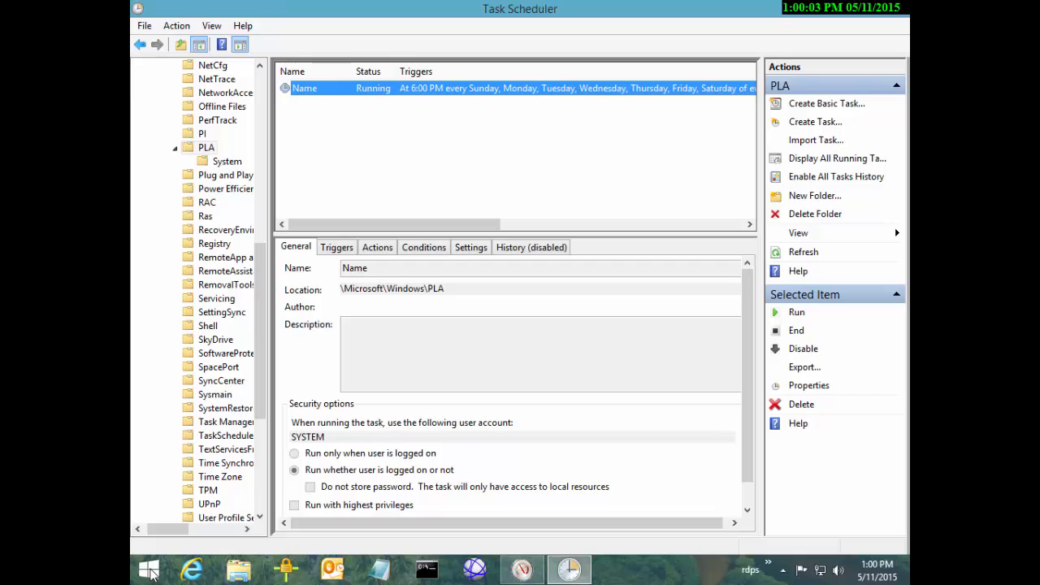
pyautogui.press('Return')
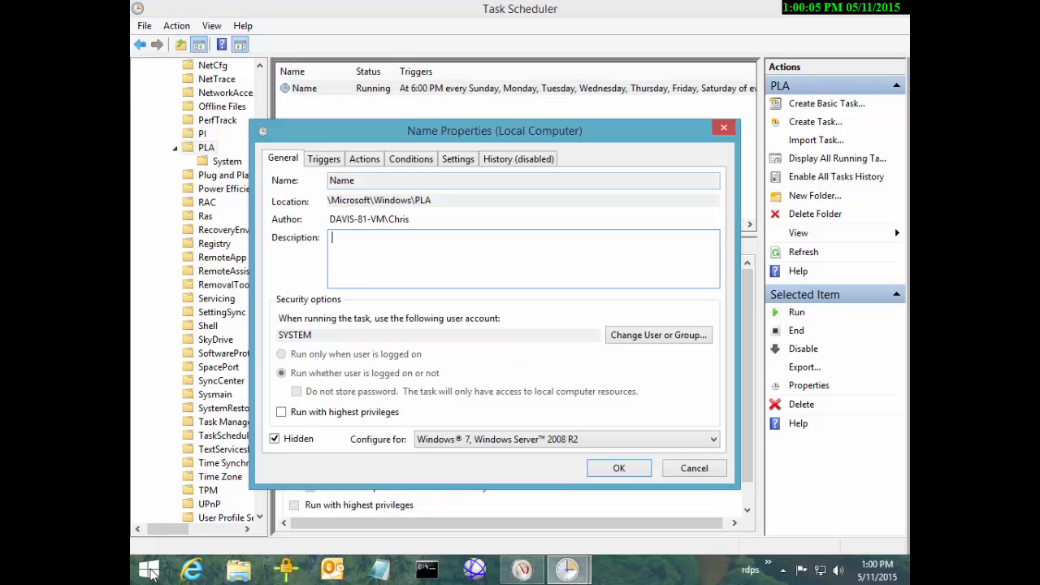
# - Delete the weekly 6:00 PM trigger from the Name task
pyautogui.hotkey('ctrl', 'Tab')
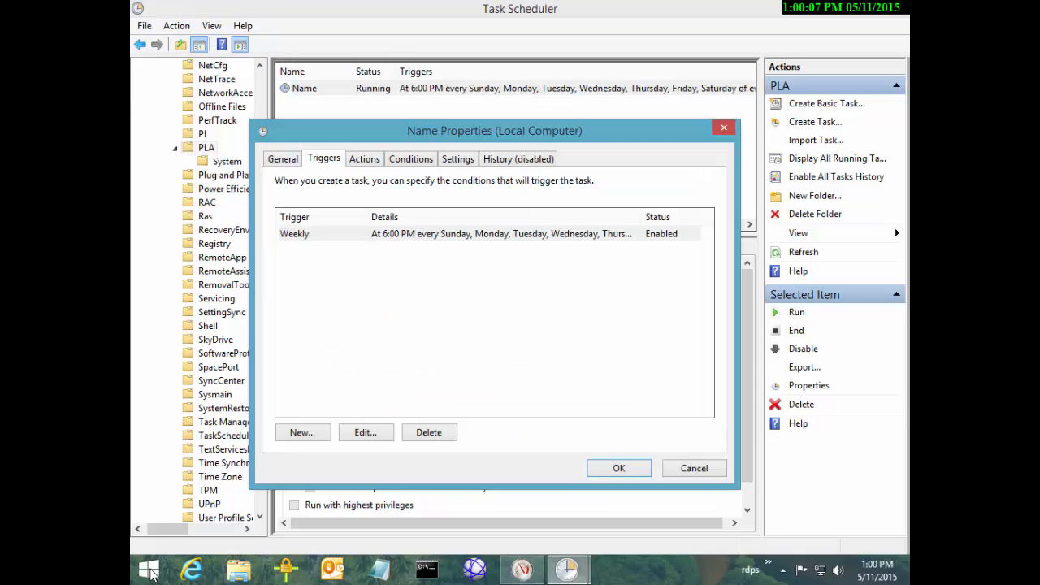
pyautogui.press('Tab')
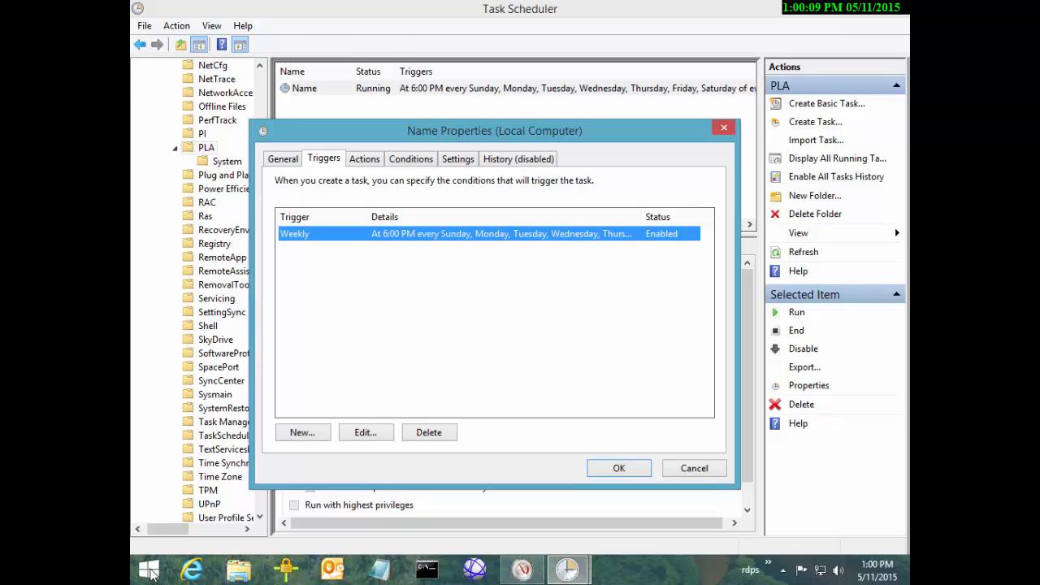
pyautogui.press('Delete')
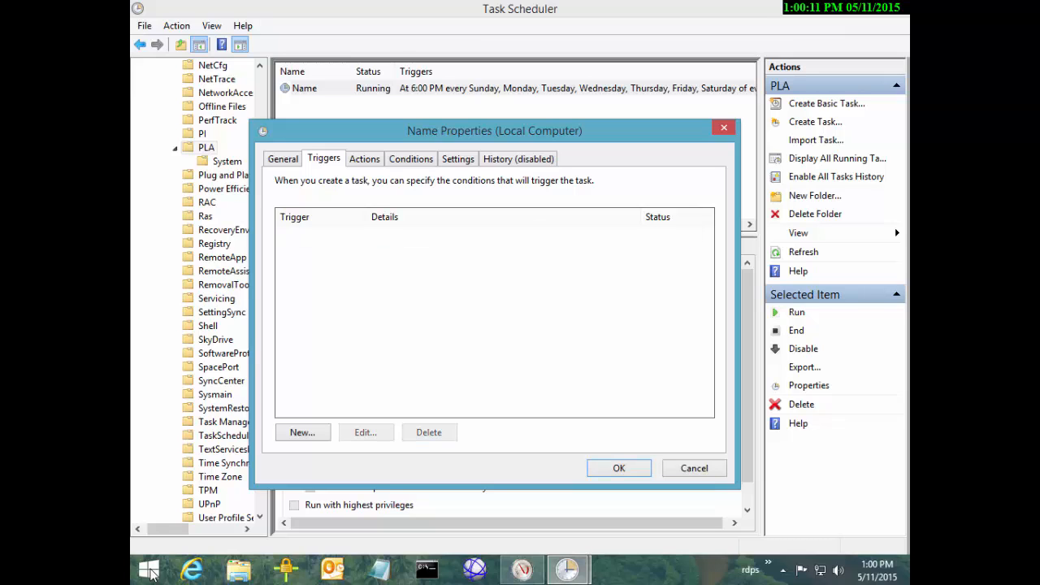
# - Add an At startup trigger to the Name task, save its properties and return to Performance Monitor
pyautogui.press('Tab')
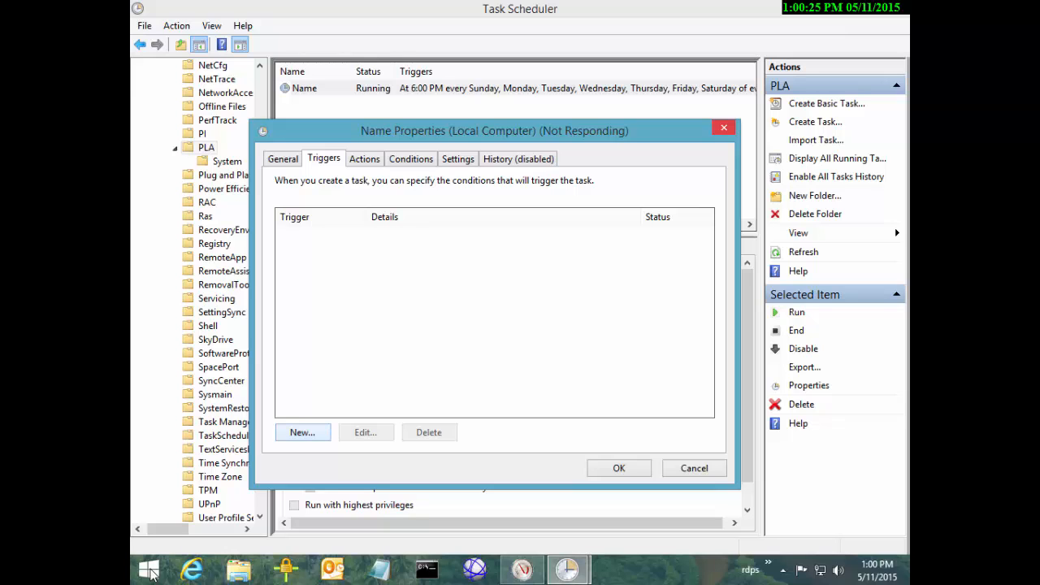
pyautogui.click(482, 117)
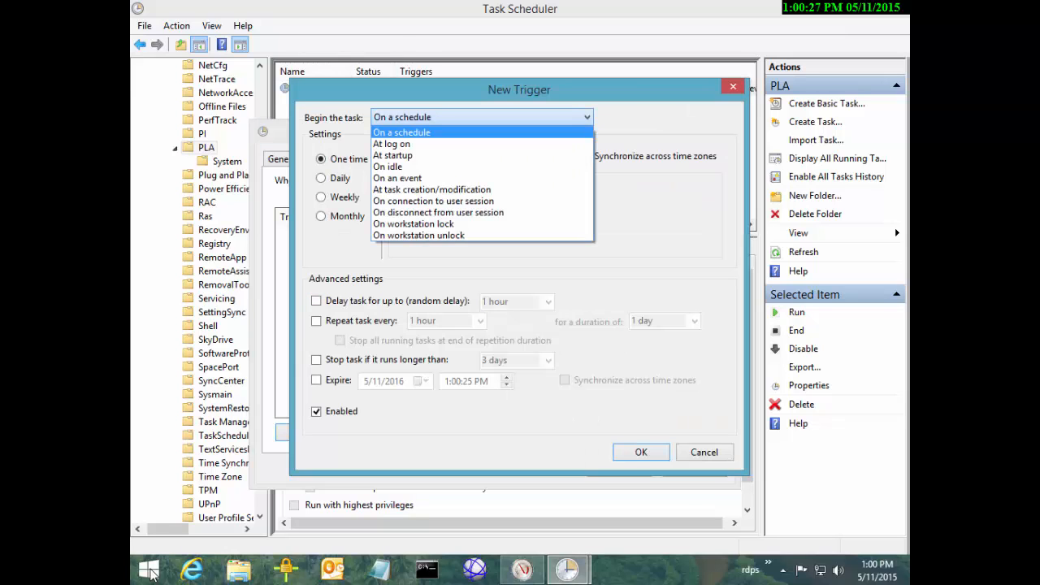
pyautogui.click(392, 154)
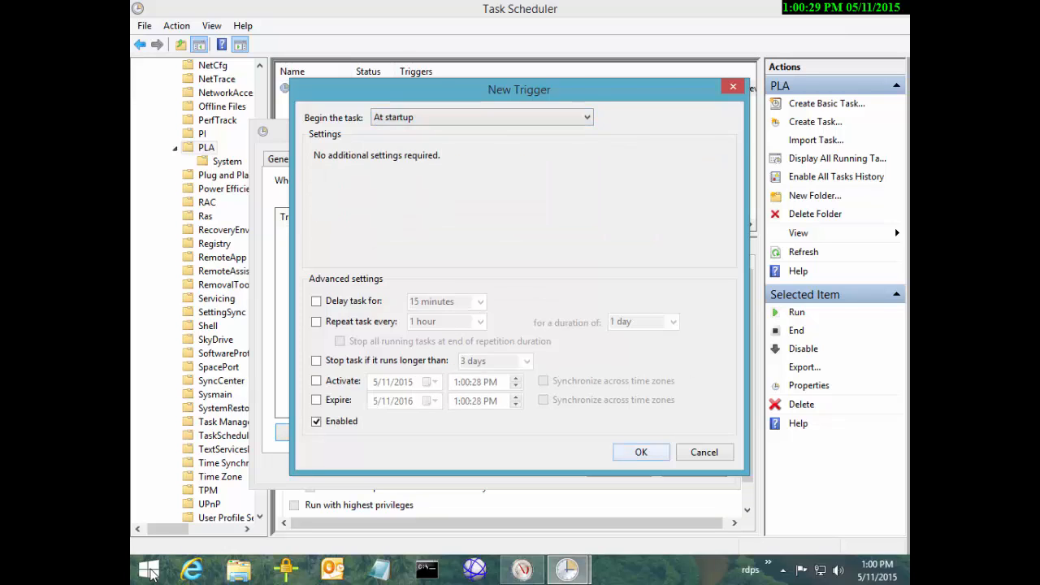
pyautogui.click(641, 452)
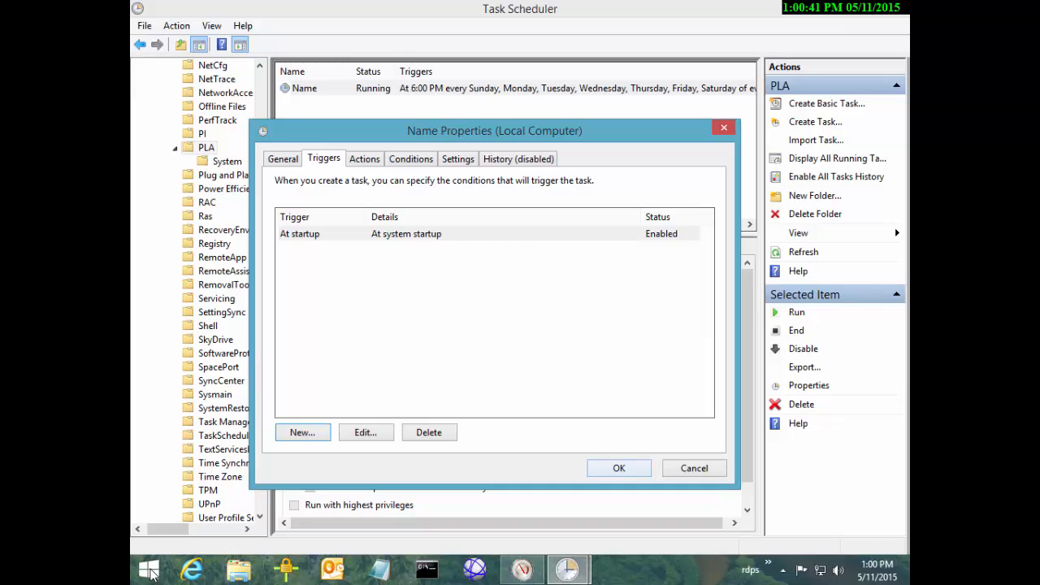
pyautogui.click(620, 468)
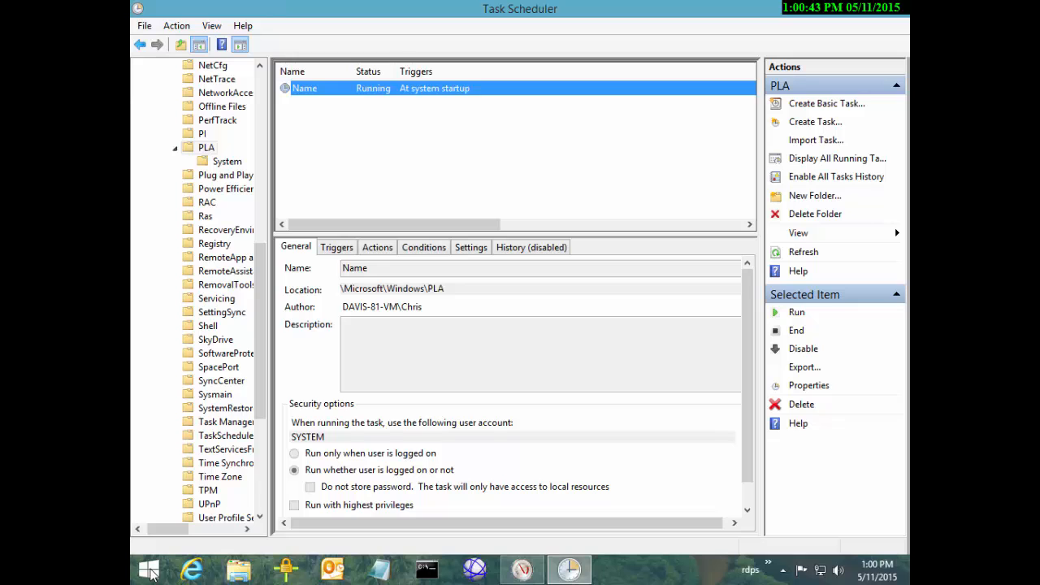
pyautogui.hotkey('alt', 'F4')
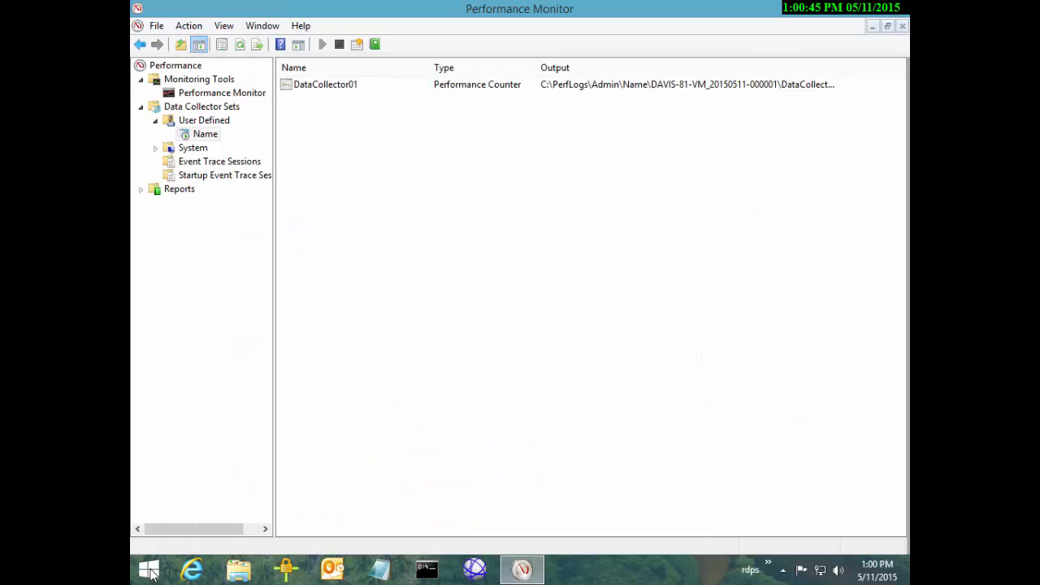
# - Open the properties of the data collector set called Name and check its list of schedules
pyautogui.hotkey('shift', 'F10')
pyautogui.press('Up')
pyautogui.press('Up')
pyautogui.press('Return')
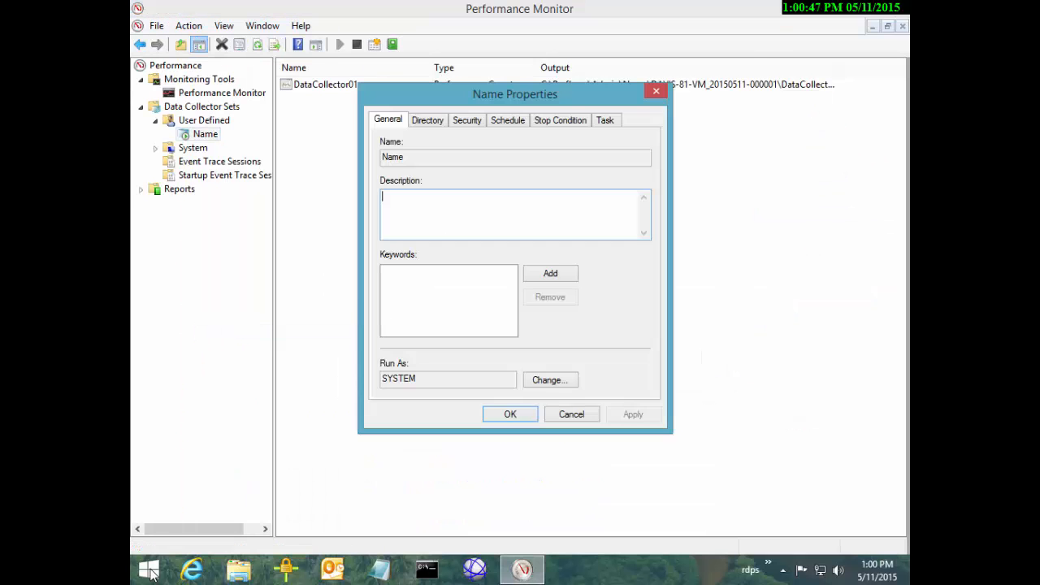
pyautogui.hotkey('ctrl', 'Tab')
pyautogui.hotkey('ctrl', 'Tab')
pyautogui.hotkey('ctrl', 'Tab')
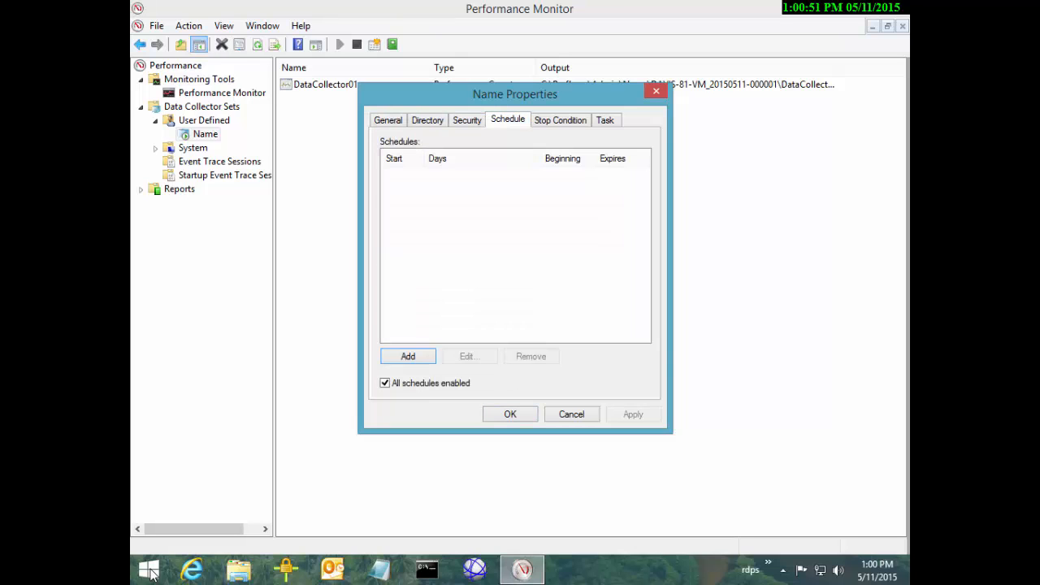
# - Examine the data collector set's stop conditions and its task-on-stop settings, and cancel the properties
pyautogui.hotkey('ctrl', 'shift', 'Tab')
pyautogui.hotkey('ctrl', 'Tab')
pyautogui.hotkey('ctrl', 'Tab')
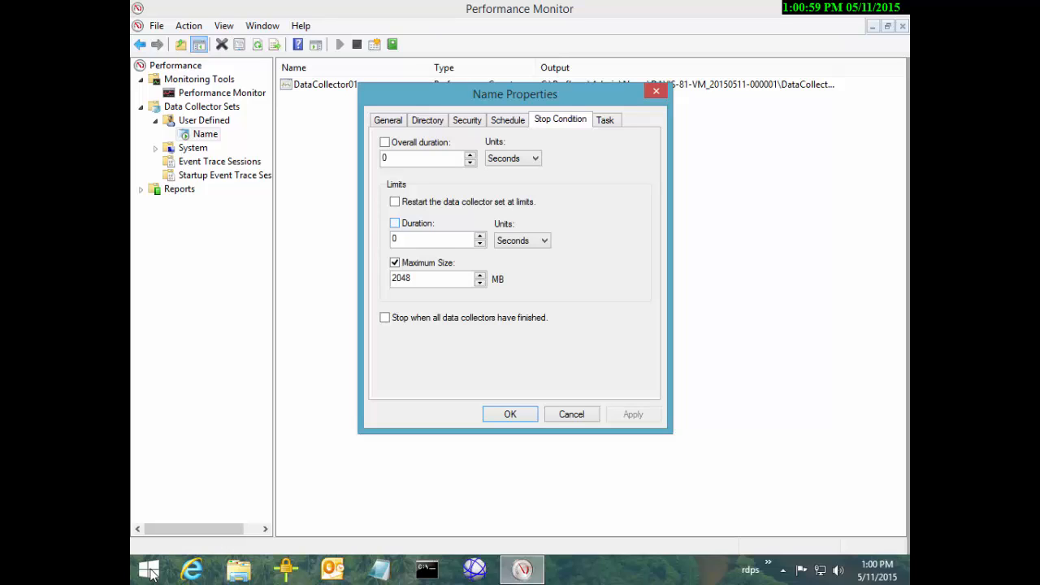
pyautogui.click(544, 241)
pyautogui.click(543, 241)
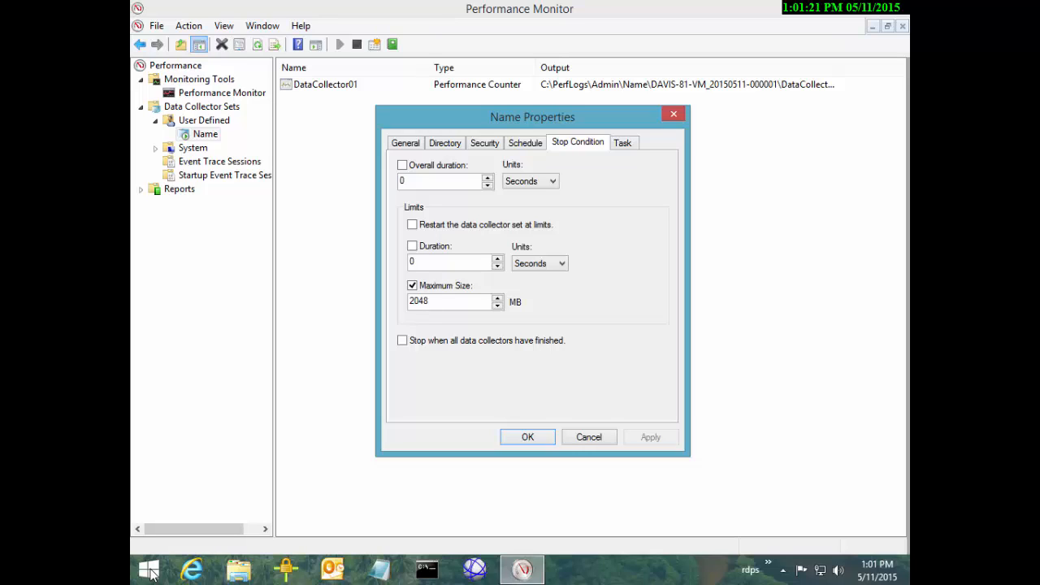
pyautogui.hotkey('ctrl', 'Tab')
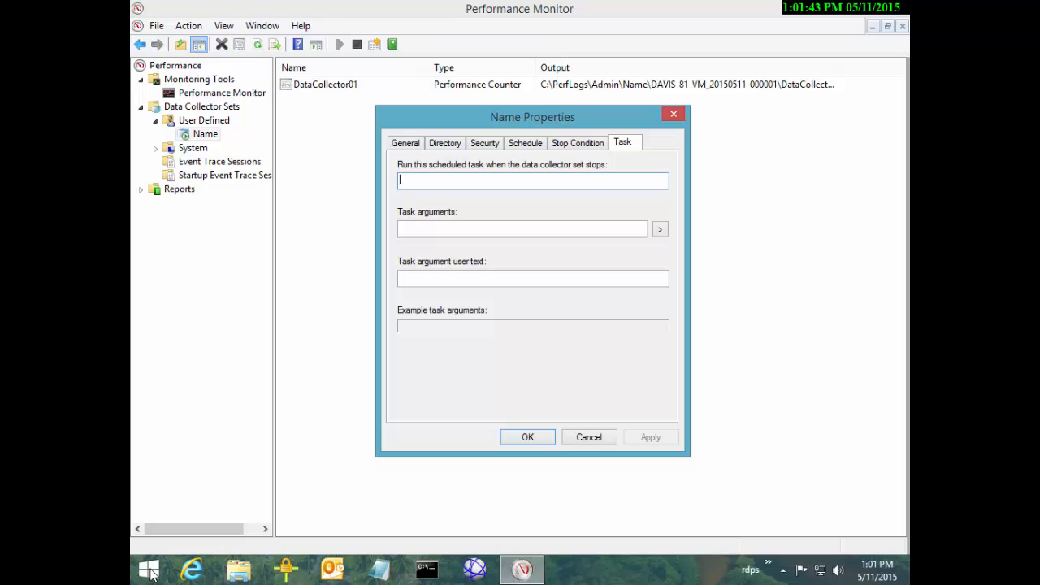
pyautogui.press('Escape')
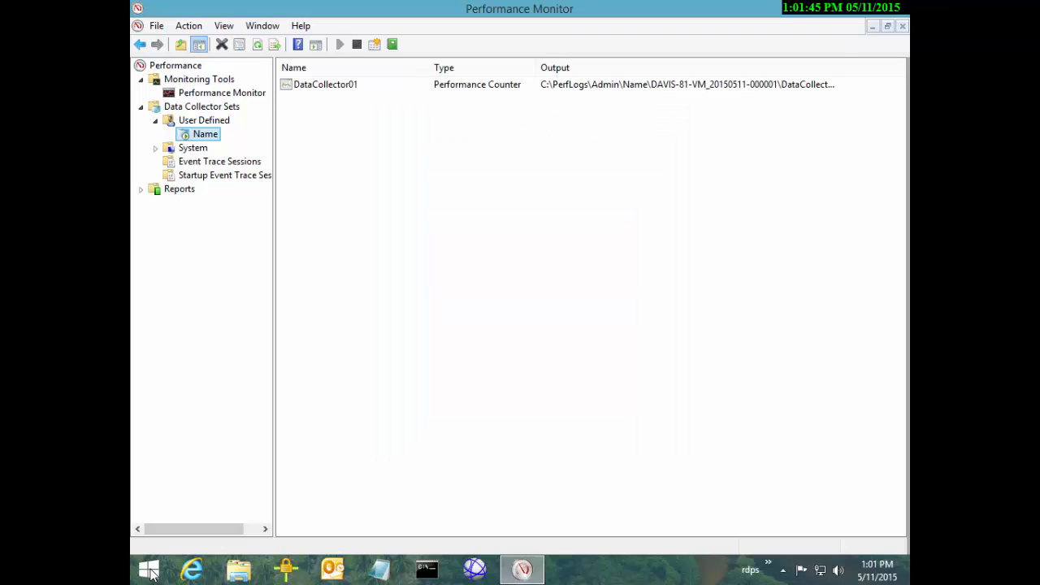
pyautogui.press('Tab')
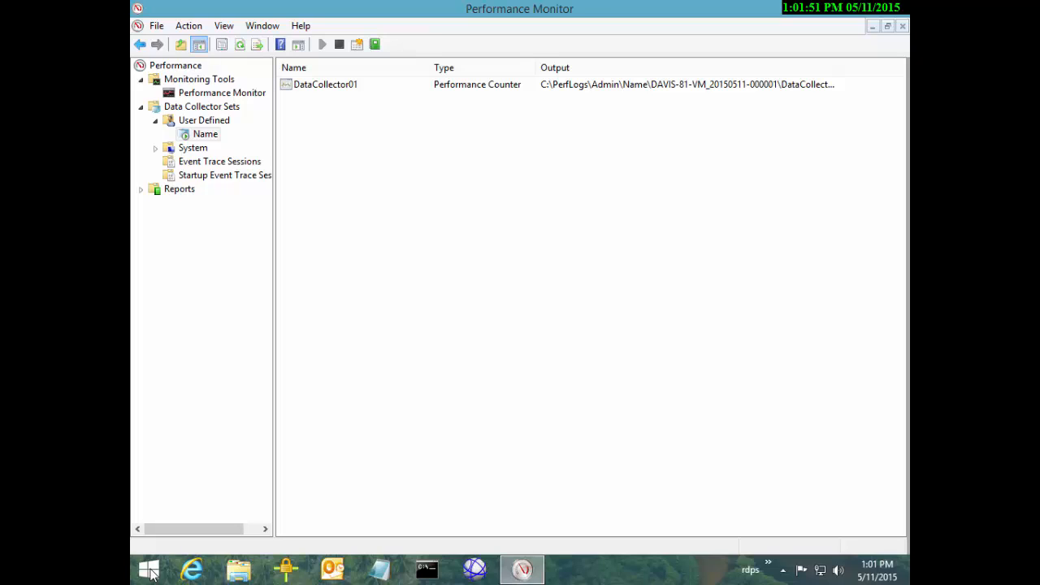
pyautogui.press('Tab')
pyautogui.press('Tab')
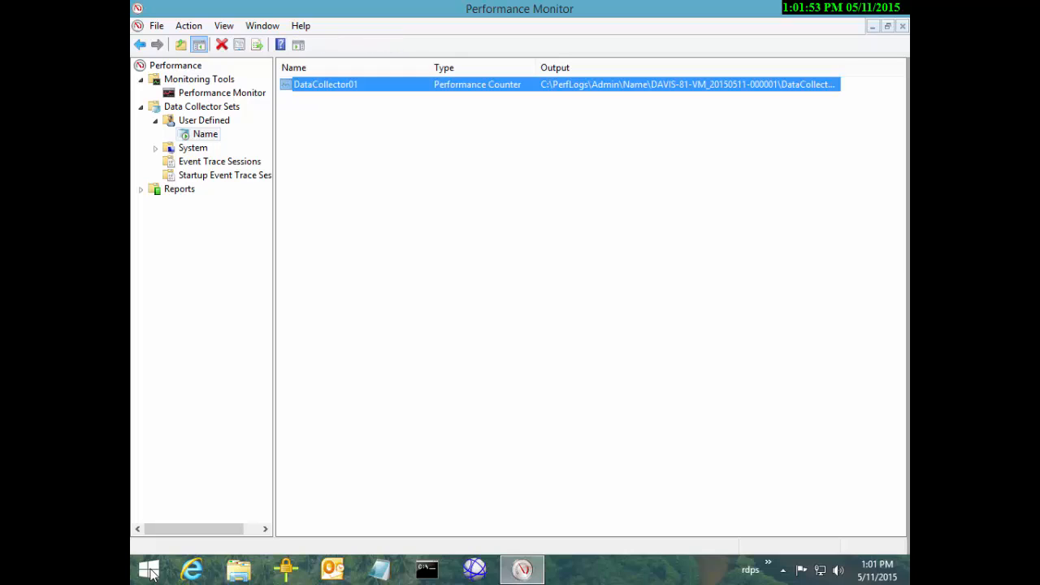
pyautogui.press('Tab')
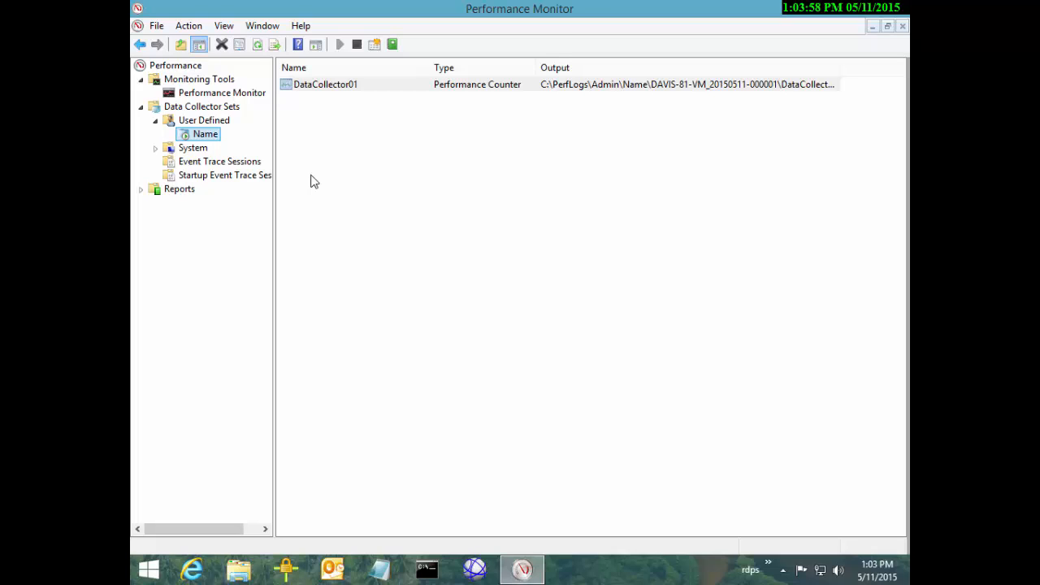
# - Save the Name data collector set as a template file named my on the desktop
pyautogui.rightClick(211, 135)
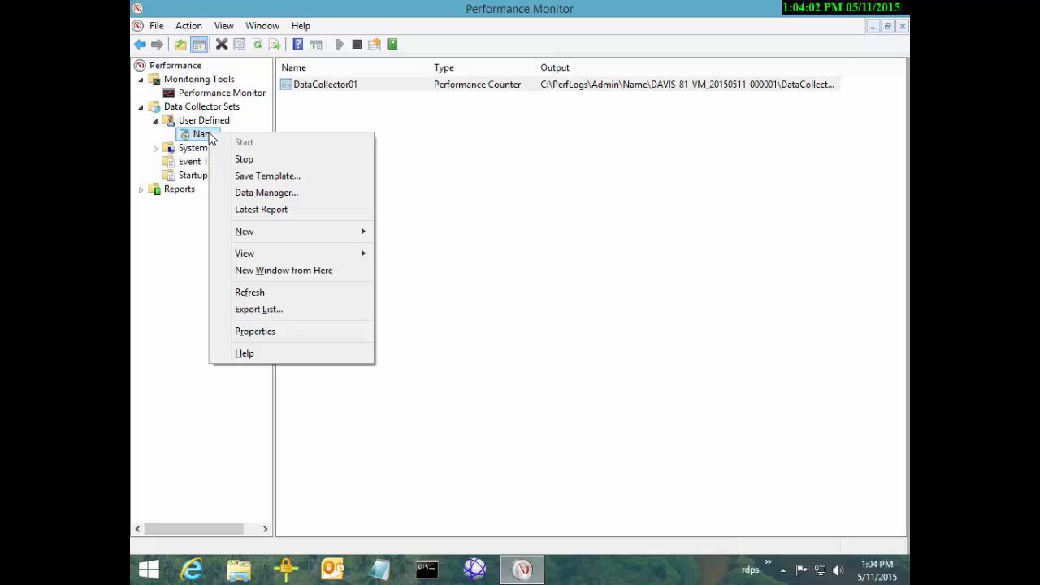
pyautogui.press('Down')
pyautogui.press('Down')
pyautogui.press('Down')
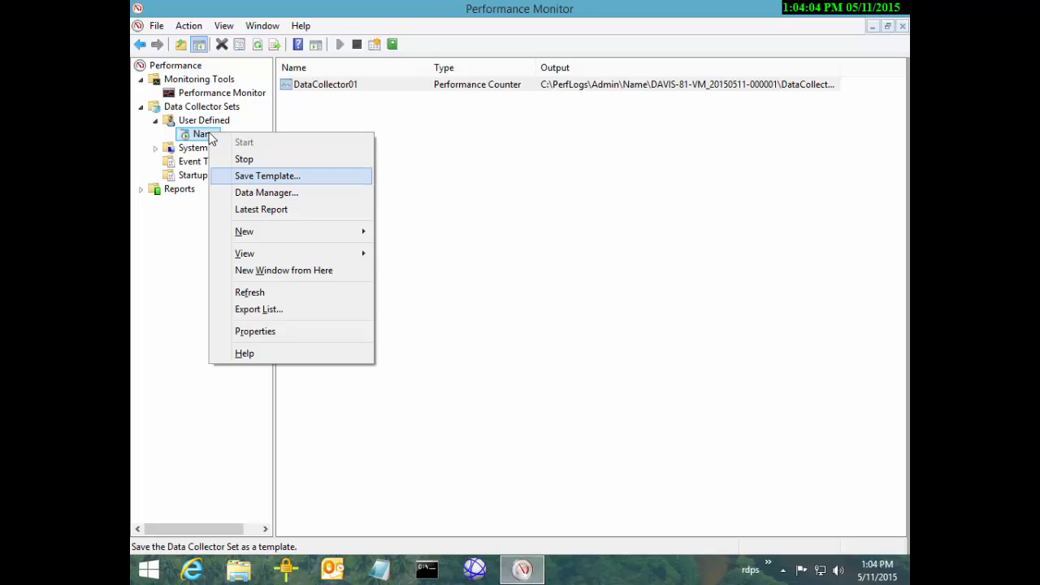
pyautogui.press('Return')
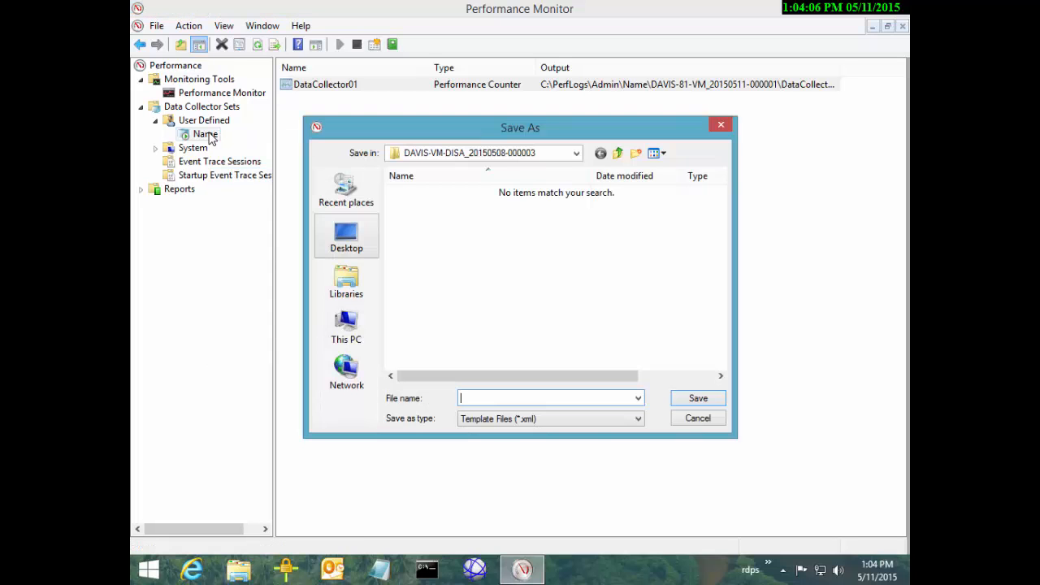
pyautogui.write('my')
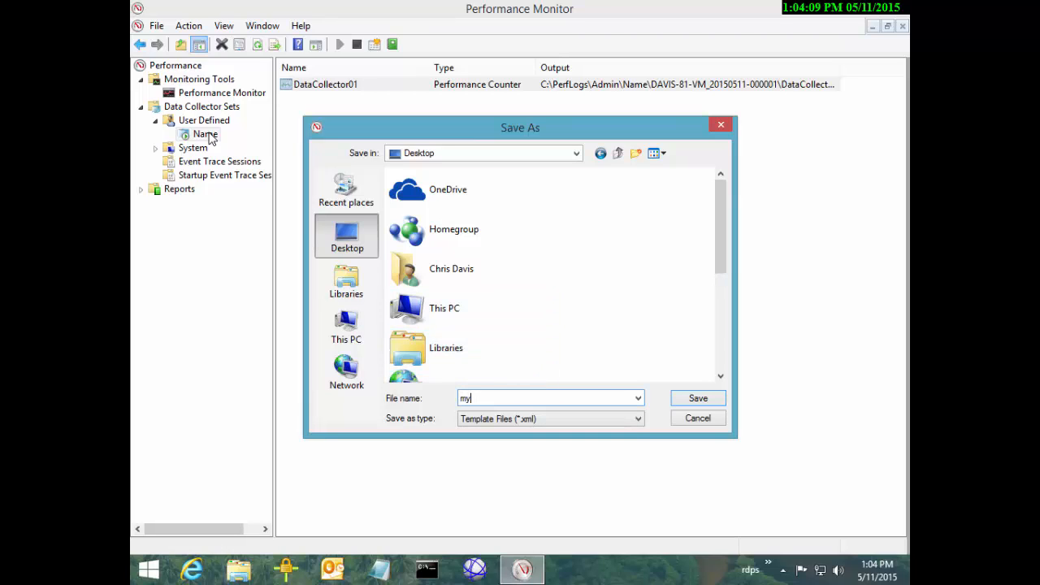
pyautogui.press('Return')
pyautogui.click(205, 134)
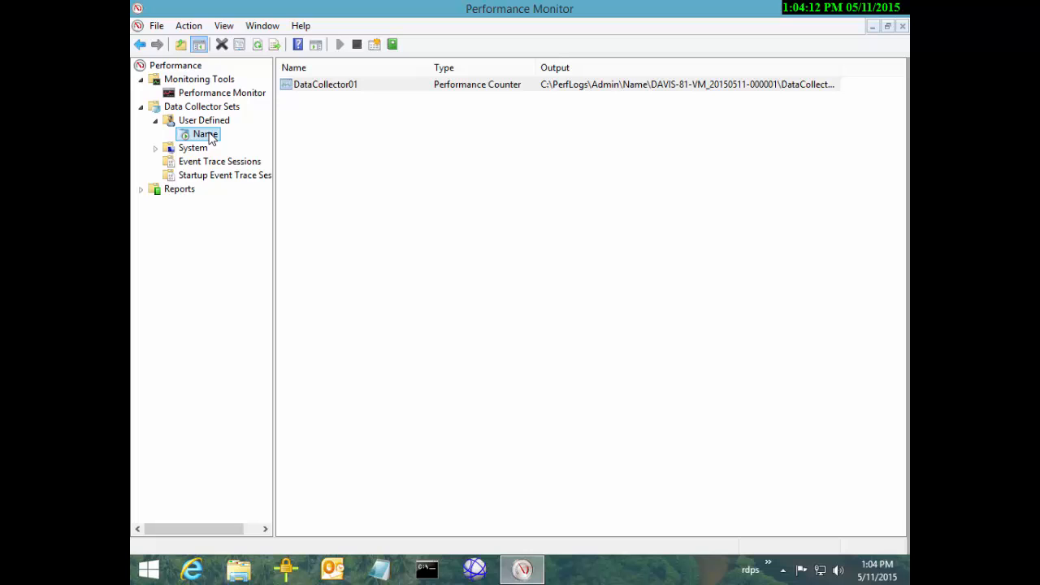
# - Show the desktop, check the file type in the my template's properties, and return to Performance Monitor
pyautogui.press('super+d')
pyautogui.press('m')
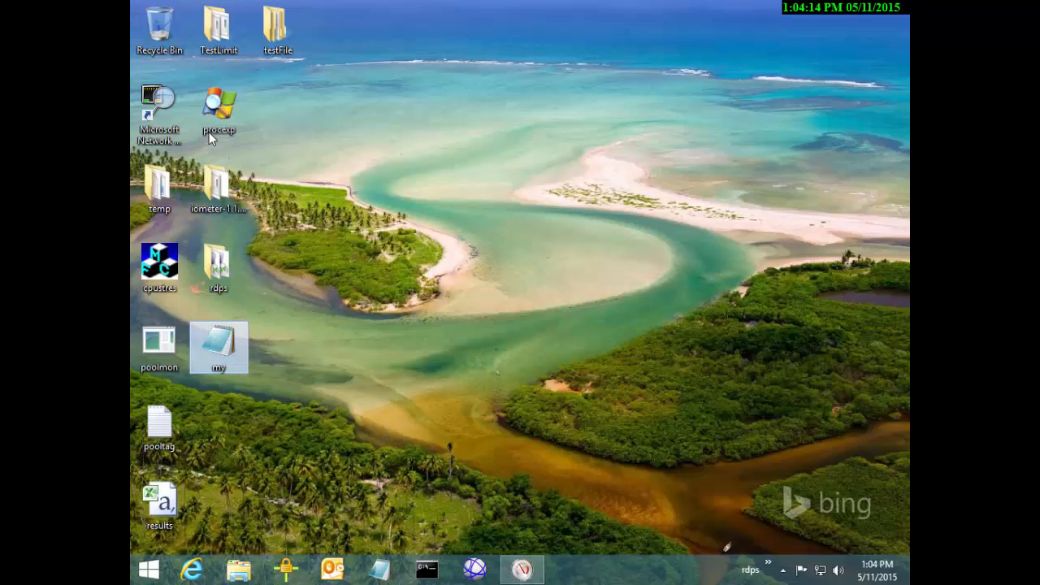
pyautogui.moveTo(219, 343); pyautogui.dragTo(288, 195)
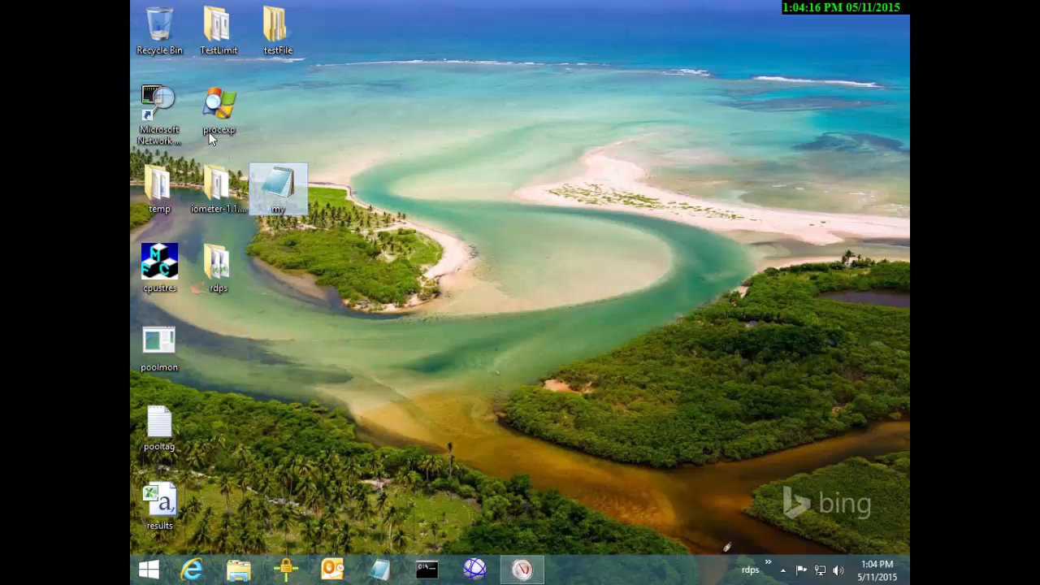
pyautogui.rightClick(280, 187)
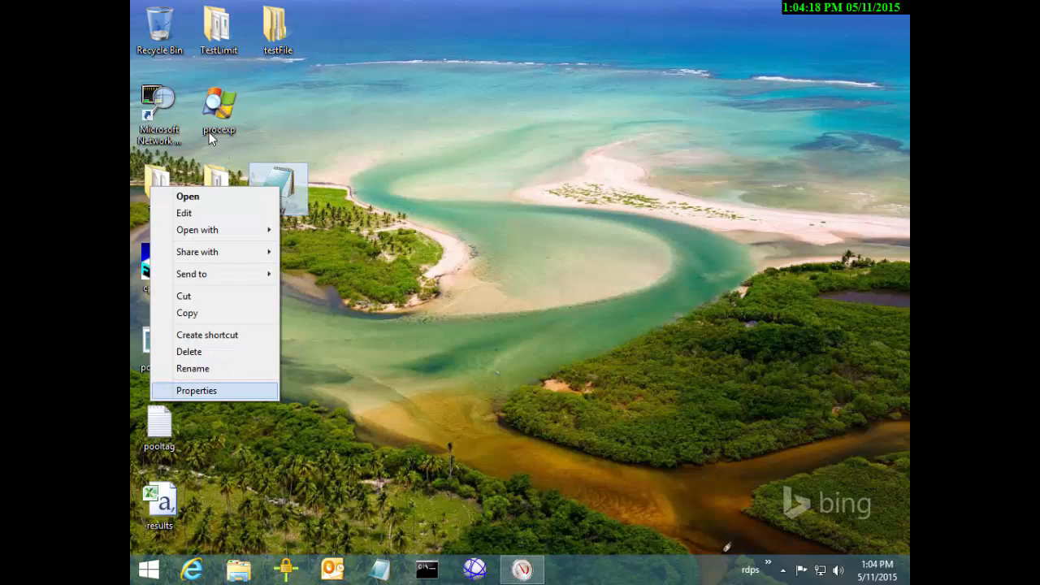
pyautogui.click(211, 391)
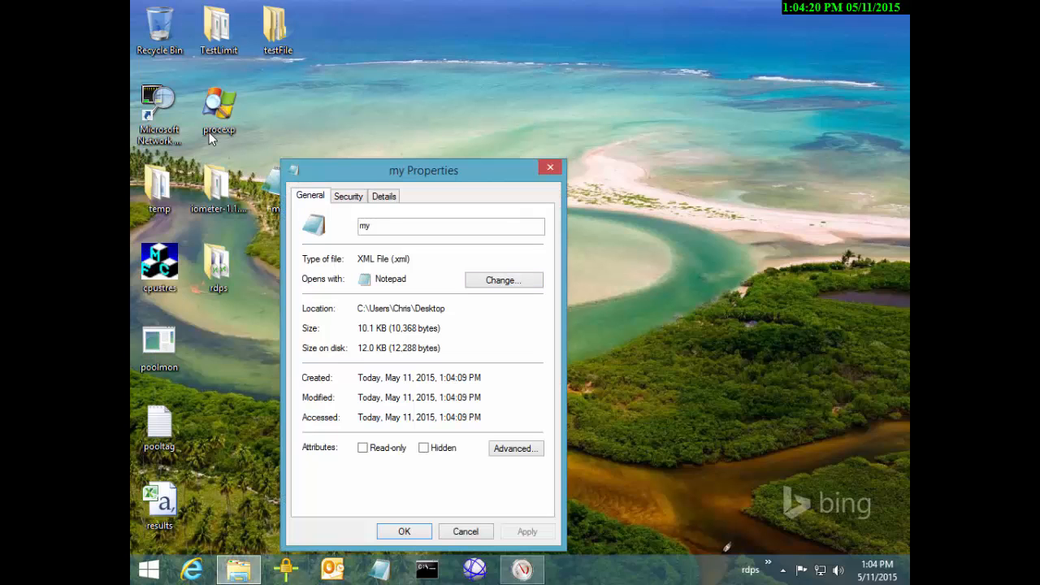
pyautogui.moveTo(362, 259)
pyautogui.mouseDown()
pyautogui.moveTo(412, 260)
pyautogui.moveTo(357, 259)
pyautogui.mouseUp()
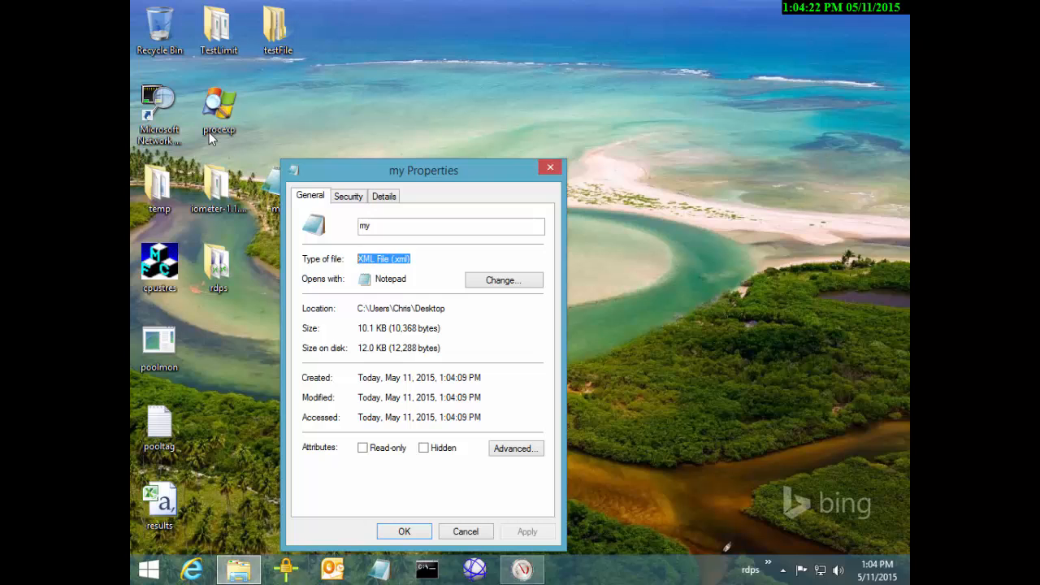
pyautogui.click(550, 168)
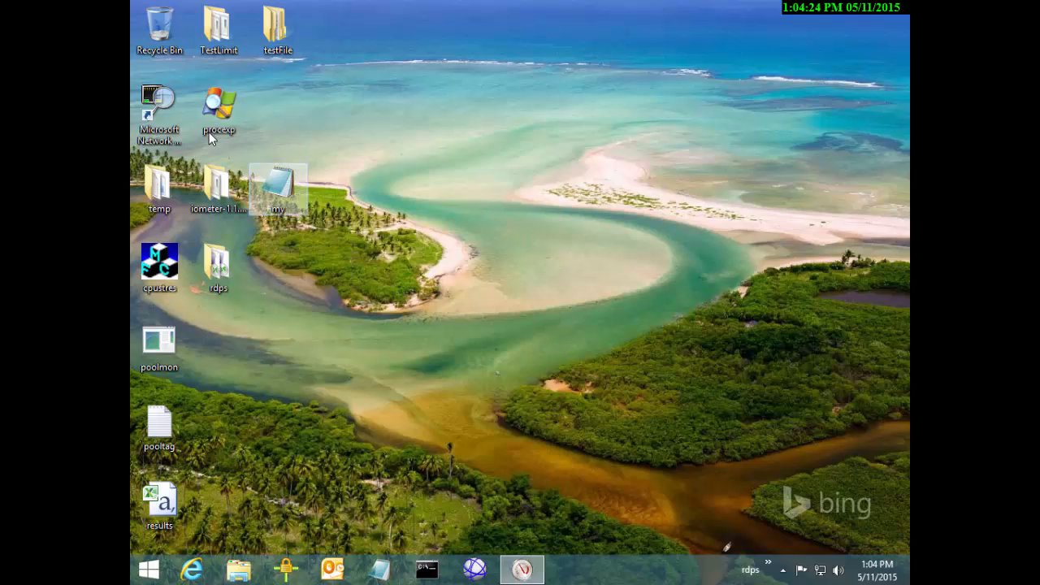
pyautogui.click(523, 571)
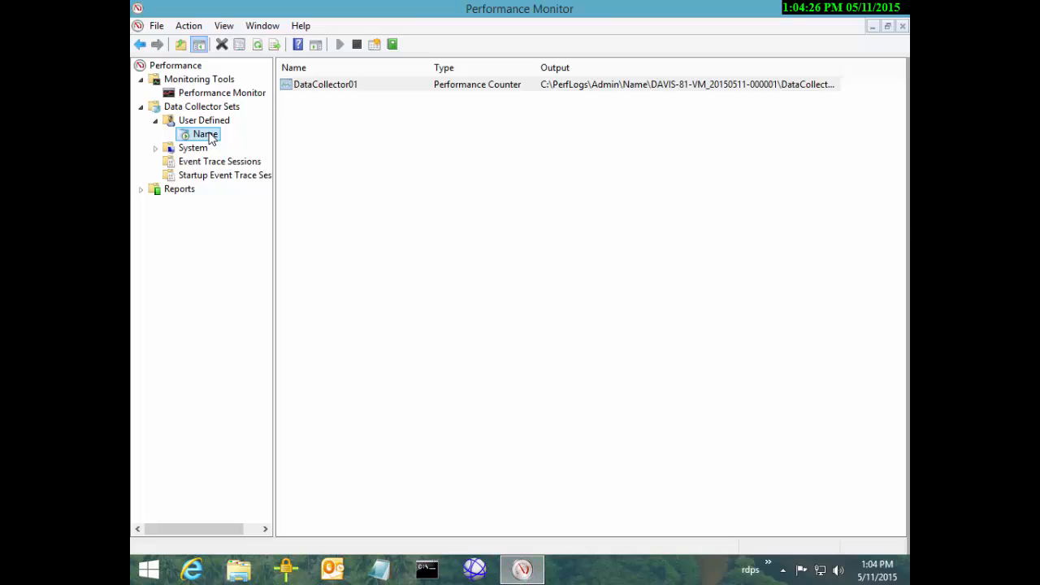
# - Start a new user-defined data collector set named yours, created from a template
pyautogui.click(204, 121)
pyautogui.rightClick(204, 123)
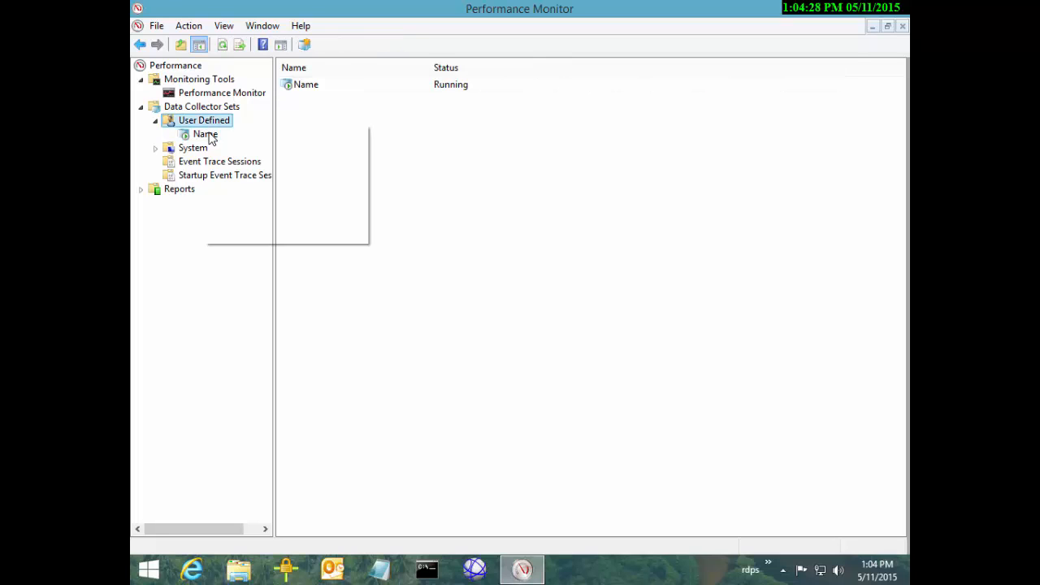
pyautogui.moveTo(210, 139)
pyautogui.click(426, 134)
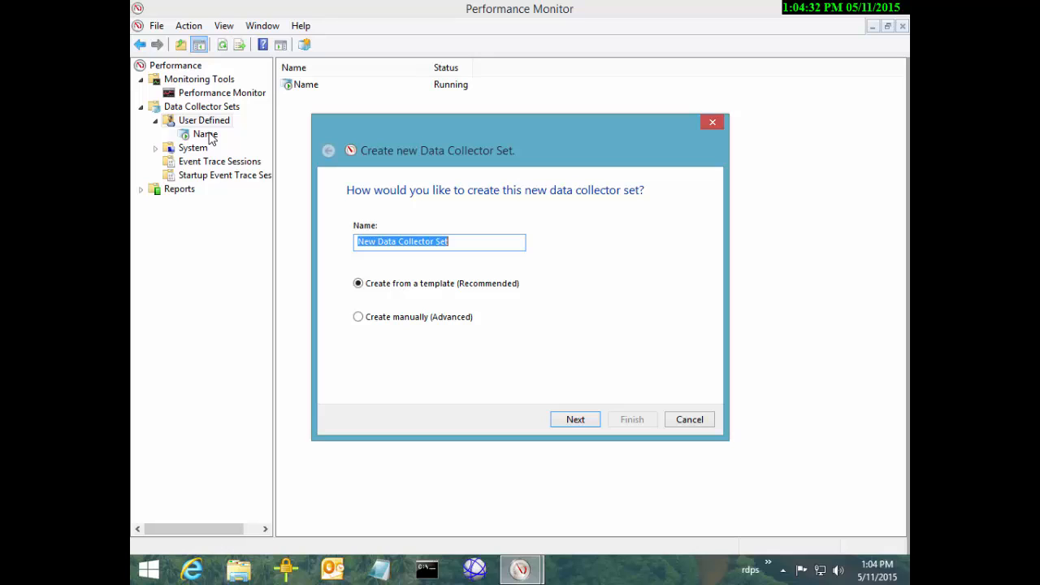
pyautogui.write('yours')
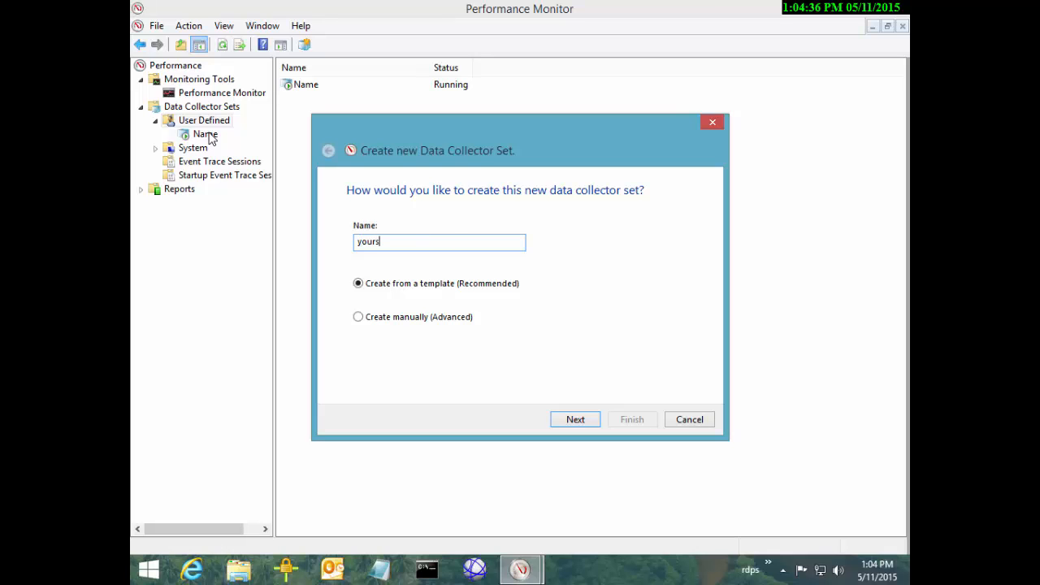
pyautogui.press('Tab')
pyautogui.press('Down')
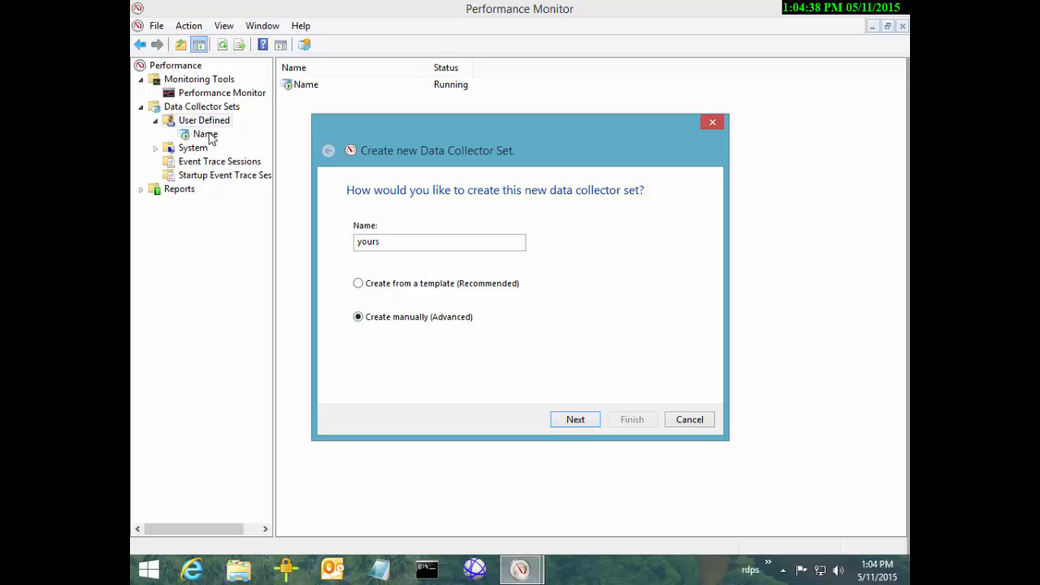
pyautogui.press('Up')
pyautogui.press('Return')
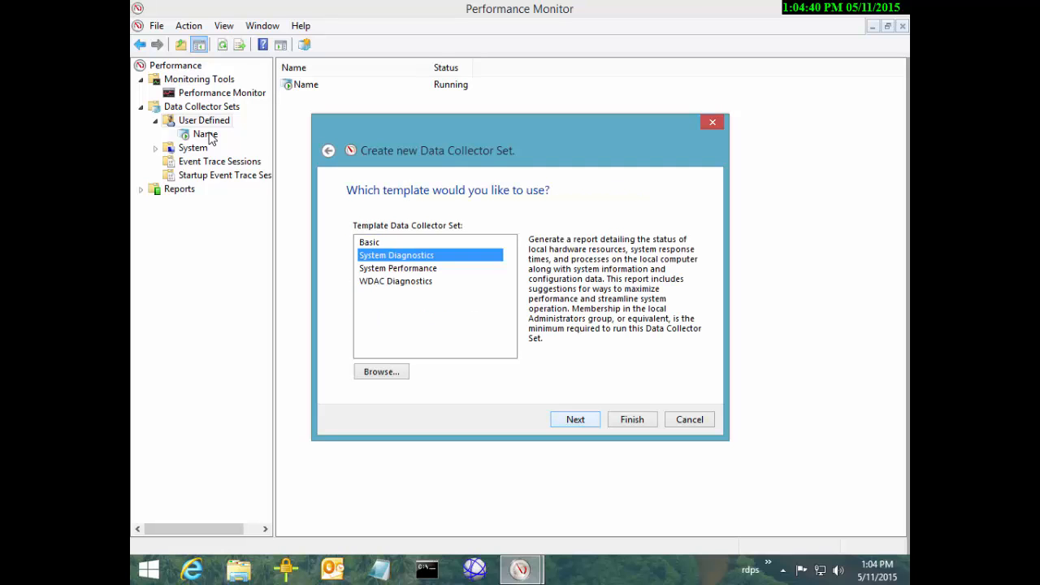
# - Load the saved my template file from the desktop as the basis for the new set
pyautogui.press('Down')
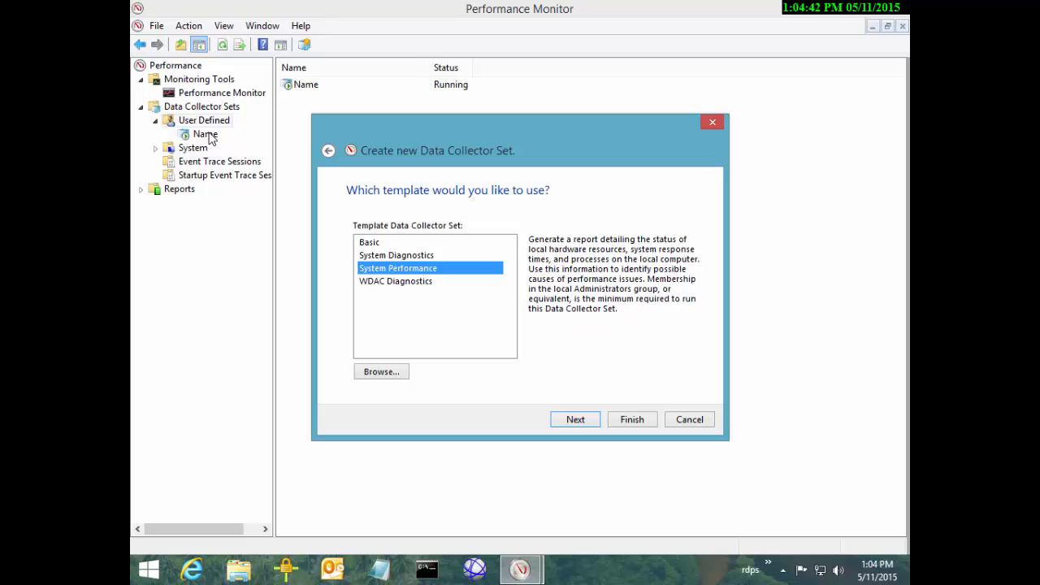
pyautogui.press('Tab')
pyautogui.press('Return')
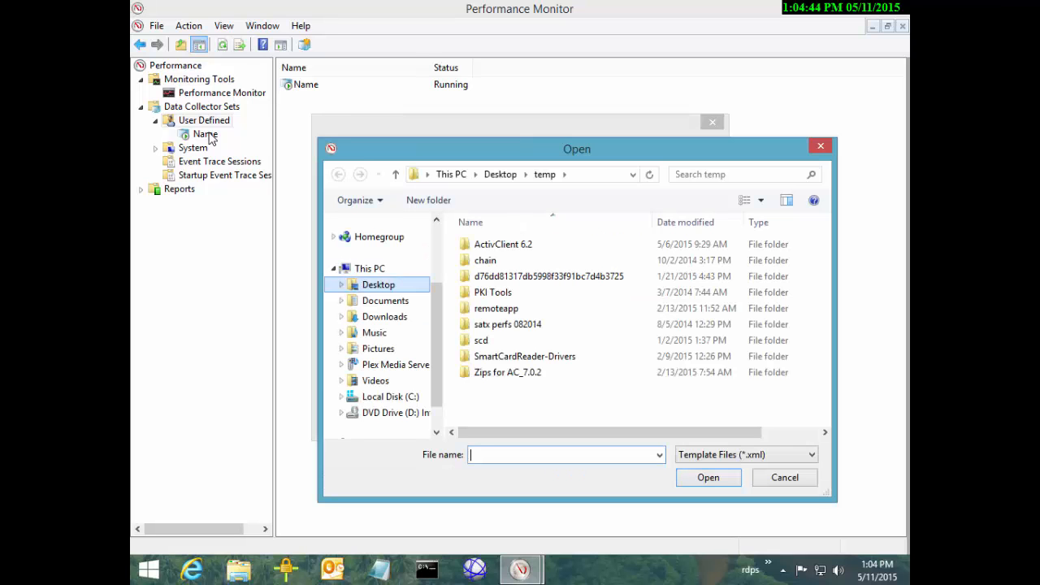
pyautogui.click(379, 285)
pyautogui.click(481, 324)
pyautogui.press('Return')
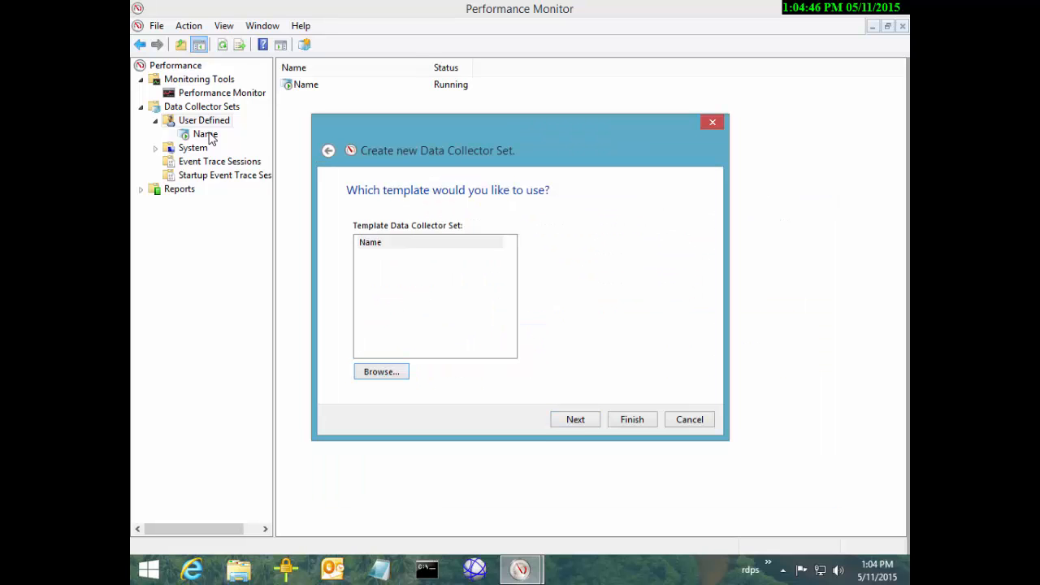
# - Accept the default root directory and default run-as account, and finish creating the set with Save and close
pyautogui.press('Tab')
pyautogui.press('Return')
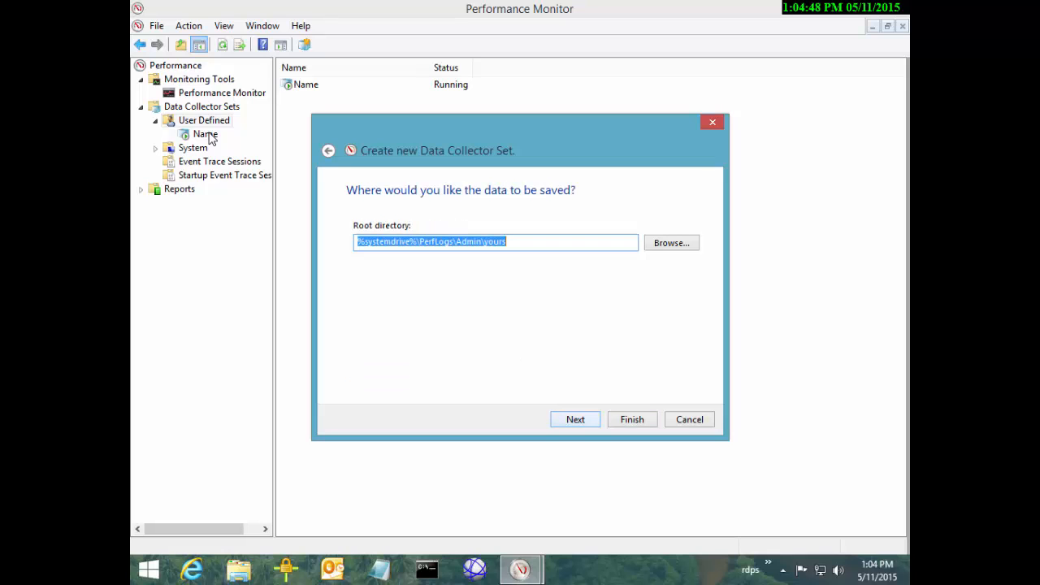
pyautogui.press('Return')
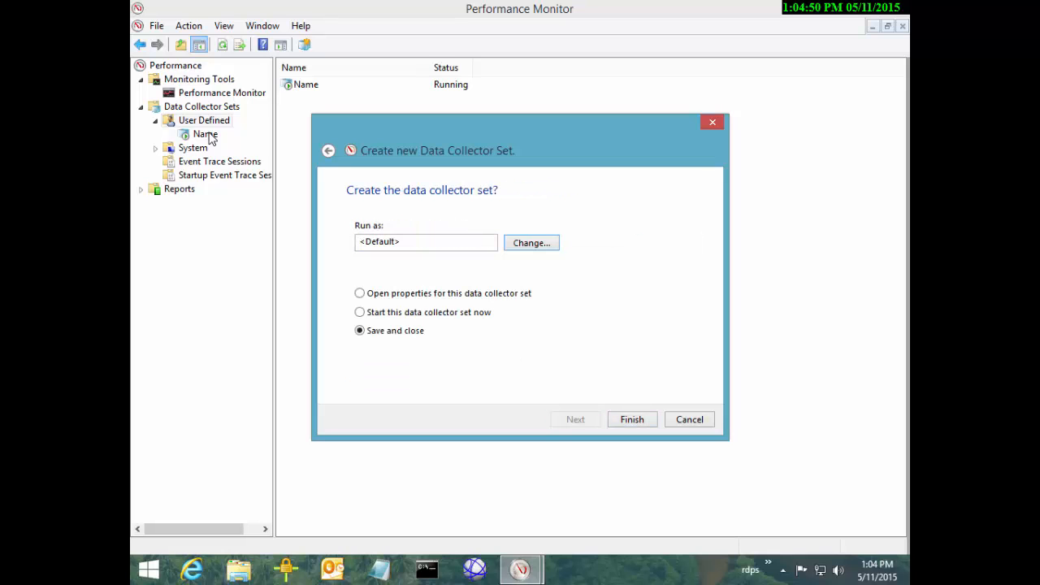
pyautogui.press('Return')
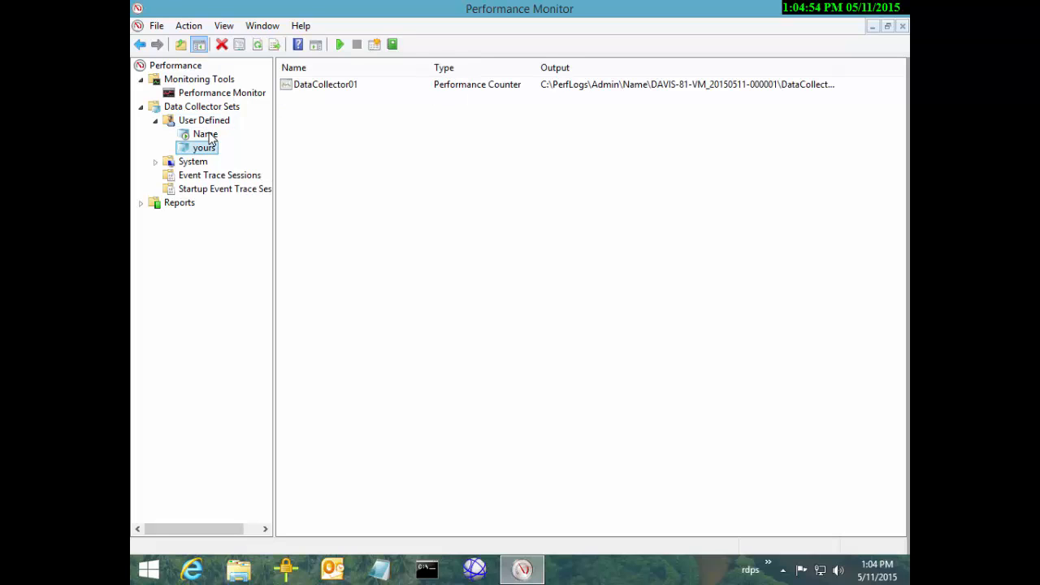
# - Examine the performance counters, sample interval and log file settings of DataCollector01 in the yours set, and cancel its properties
pyautogui.press('Tab')
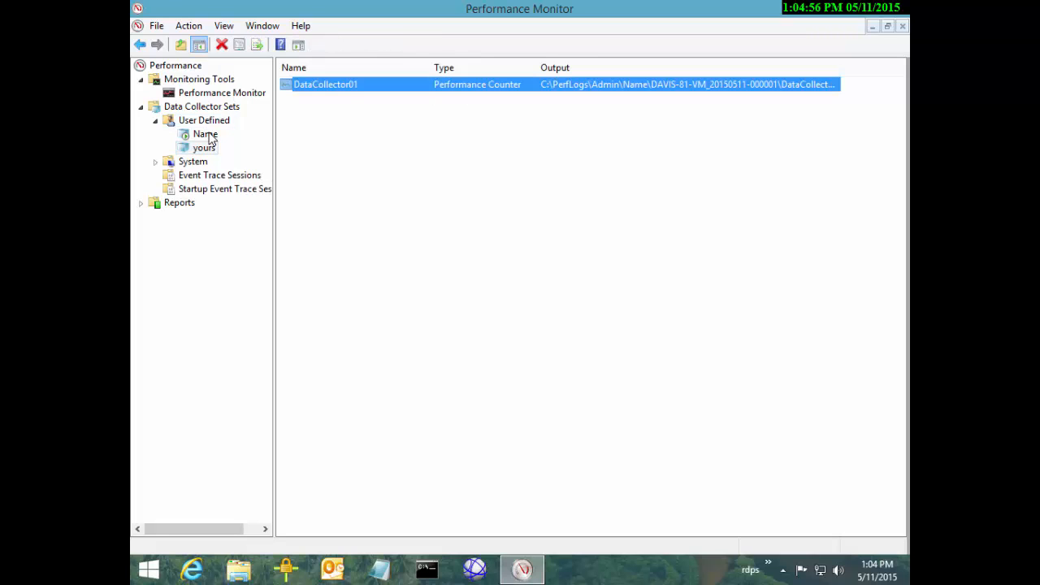
pyautogui.hotkey('shift', 'F10')
pyautogui.press('Down')
pyautogui.press('Down')
pyautogui.press('Down')
pyautogui.press('Up')
pyautogui.press('Return')
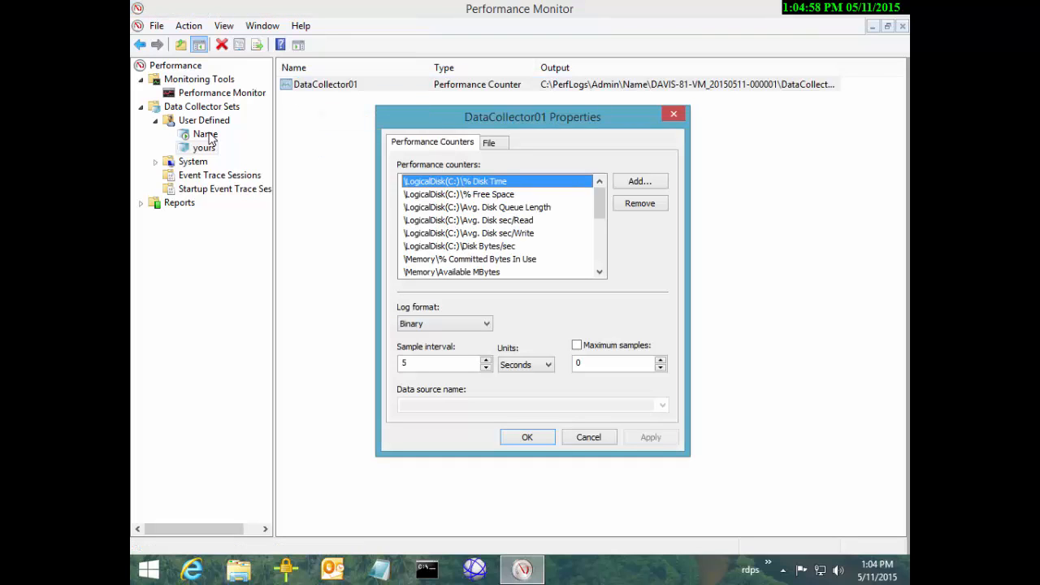
pyautogui.press('Down')
pyautogui.press('Down')
pyautogui.press('Down')
pyautogui.press('Down')
pyautogui.press('Down')
pyautogui.press('Down')
pyautogui.press('Down')
pyautogui.press('Down')
pyautogui.press('Down')
pyautogui.press('Down')
pyautogui.press('Down')
pyautogui.press('Down')
pyautogui.press('Down')
pyautogui.press('Down')
pyautogui.press('Down')
pyautogui.press('Down')
pyautogui.press('Down')
pyautogui.press('Down')
pyautogui.press('Down')
pyautogui.press('Down')
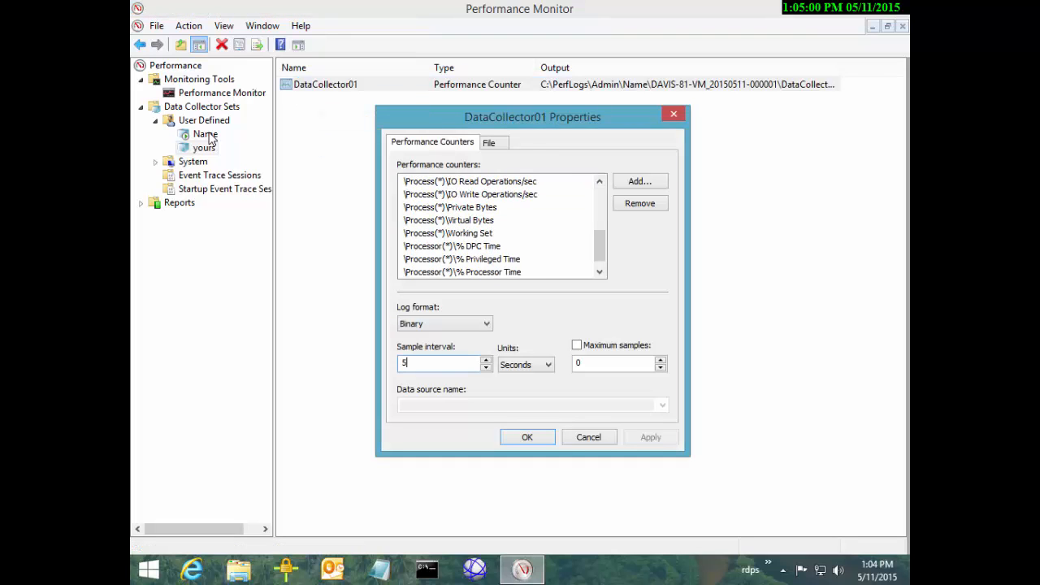
pyautogui.hotkey('ctrl', 'Tab')
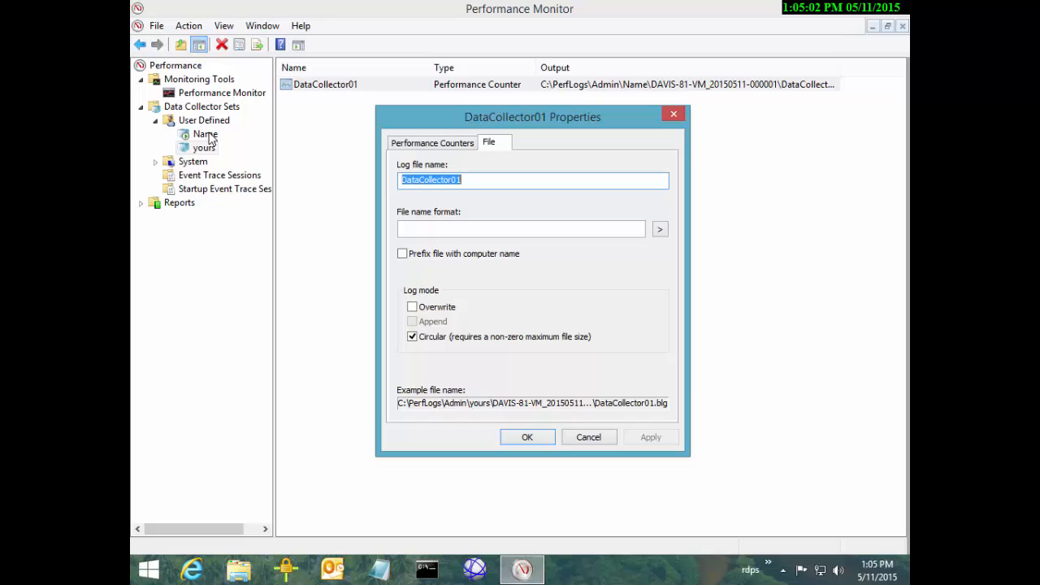
pyautogui.press('Escape')
# - Open the properties of the yours data collector set, check its stop conditions, and cancel
pyautogui.hotkey('shift', 'F10')
pyautogui.press('Escape')
pyautogui.press('Tab')
pyautogui.hotkey('shift', 'F10')
pyautogui.press('Down')
pyautogui.press('Down')
pyautogui.press('Down')
pyautogui.press('Down')
pyautogui.press('Down')
pyautogui.press('Down')
pyautogui.press('Down')
pyautogui.press('Down')
pyautogui.press('Down')
pyautogui.press('Down')
pyautogui.press('Down')
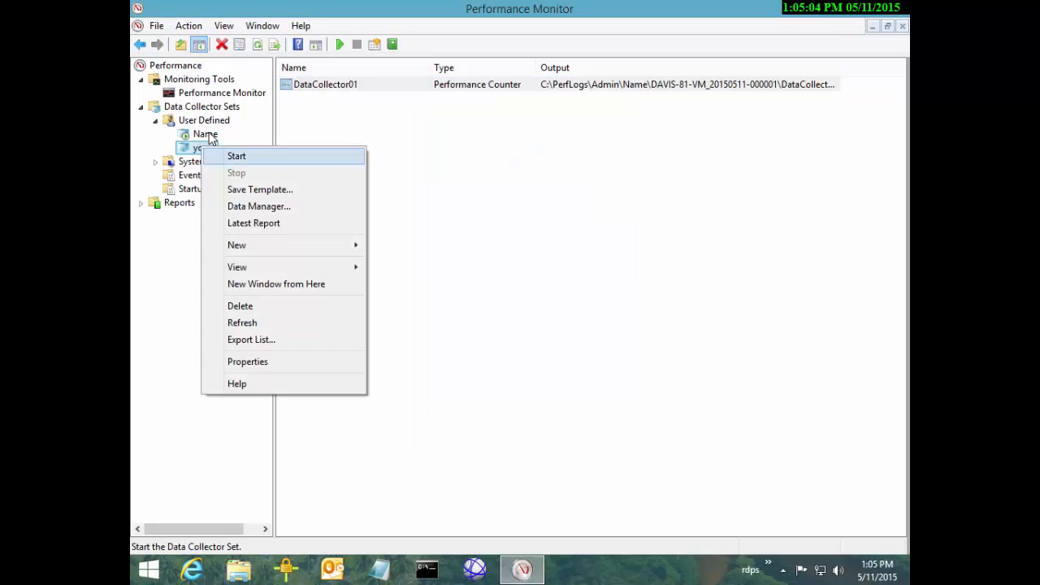
pyautogui.press('Return')
pyautogui.hotkey('ctrl', 'Tab')
pyautogui.hotkey('ctrl', 'Tab')
pyautogui.hotkey('ctrl', 'Tab')
pyautogui.hotkey('ctrl', 'Tab')
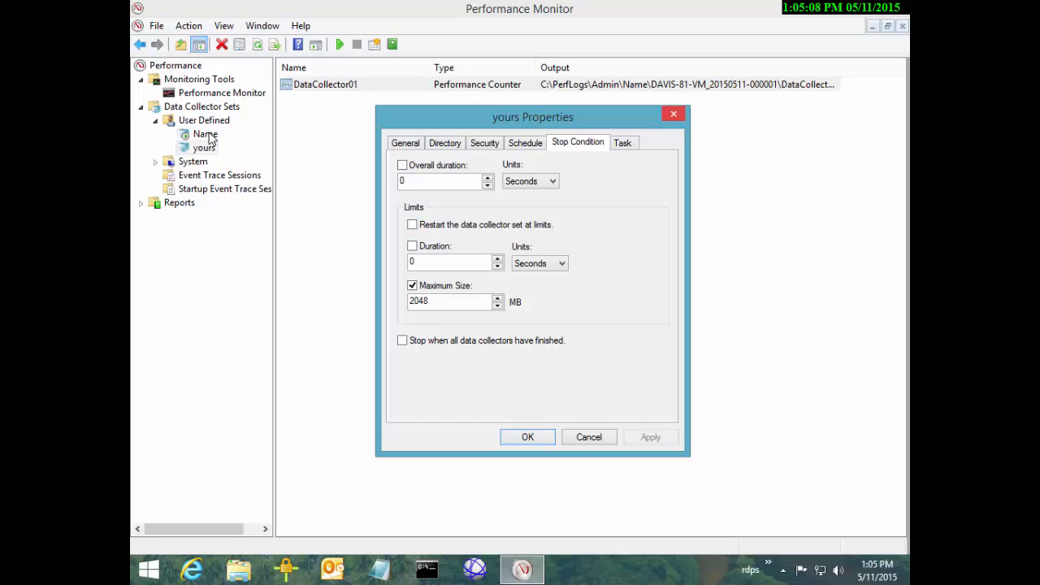
pyautogui.press('Escape')
# - Delete the yours data collector set and confirm the deletion
pyautogui.hotkey('shift', 'F10')
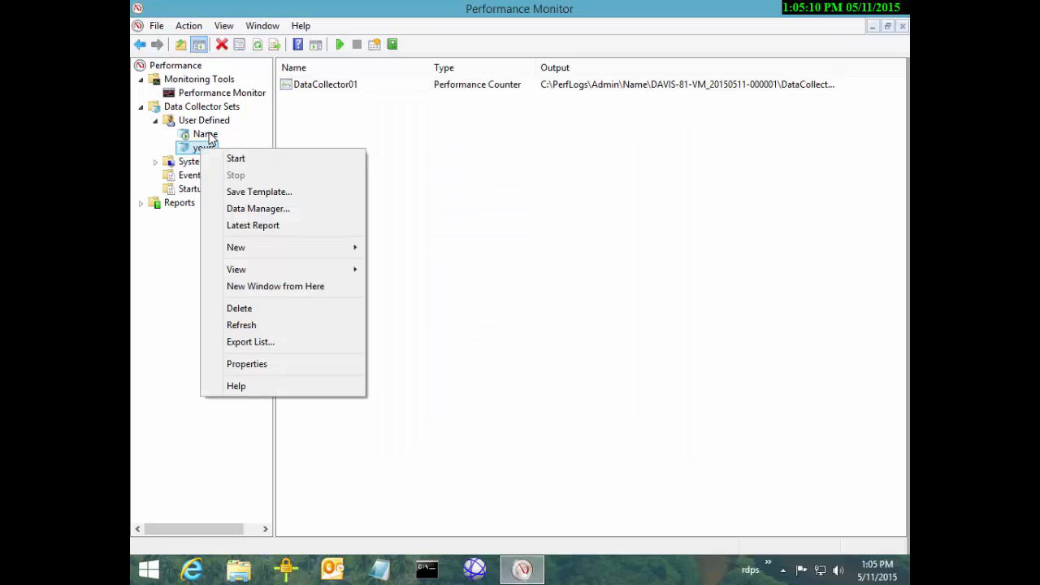
pyautogui.press('Down')
pyautogui.press('Down')
pyautogui.press('Down')
pyautogui.press('Down')
pyautogui.press('Down')
pyautogui.press('Down')
pyautogui.press('Down')
pyautogui.press('Down')
pyautogui.press('Down')
pyautogui.press('Return')
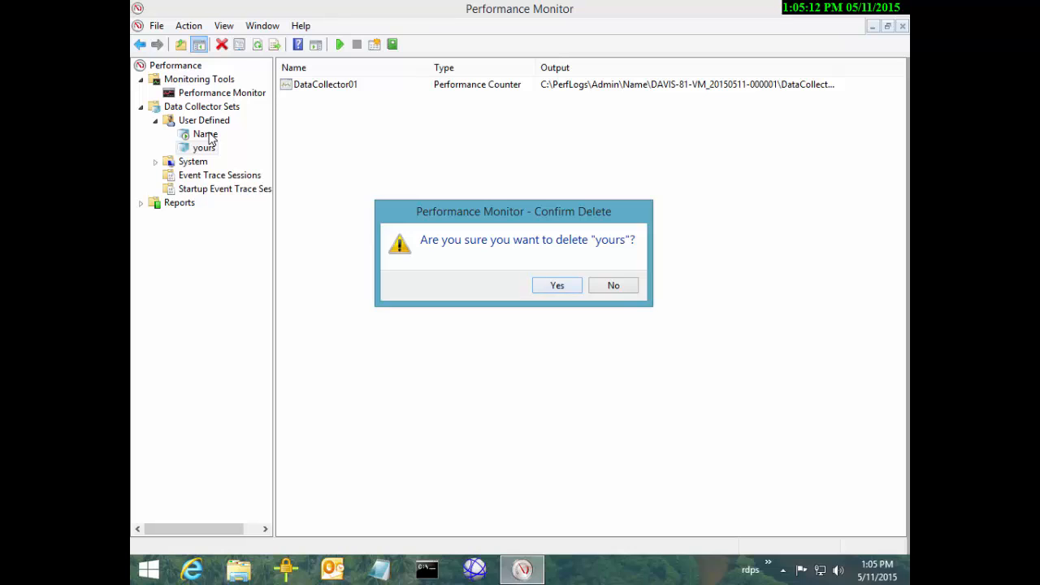
pyautogui.press('Return')
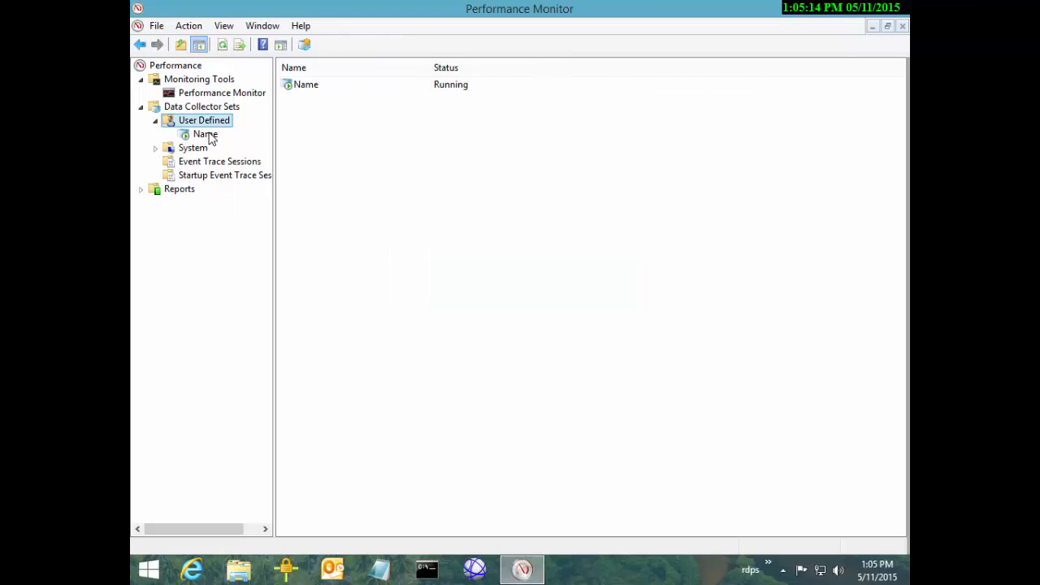
# - Open an administrator Command Prompt and change to the user's Desktop directory
pyautogui.click(208, 135)
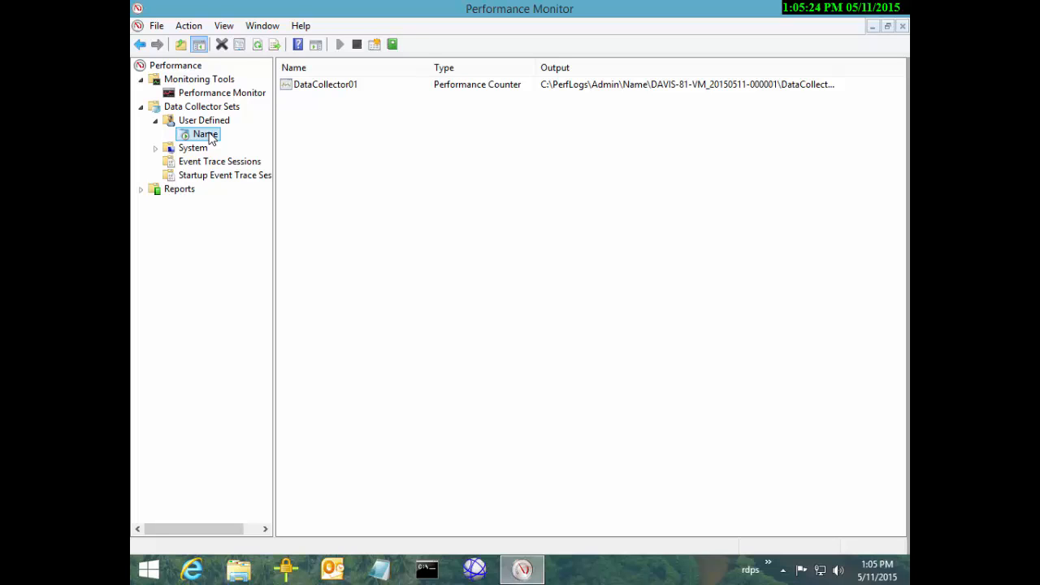
pyautogui.press('super+6')
pyautogui.hotkey('alt', 'y')
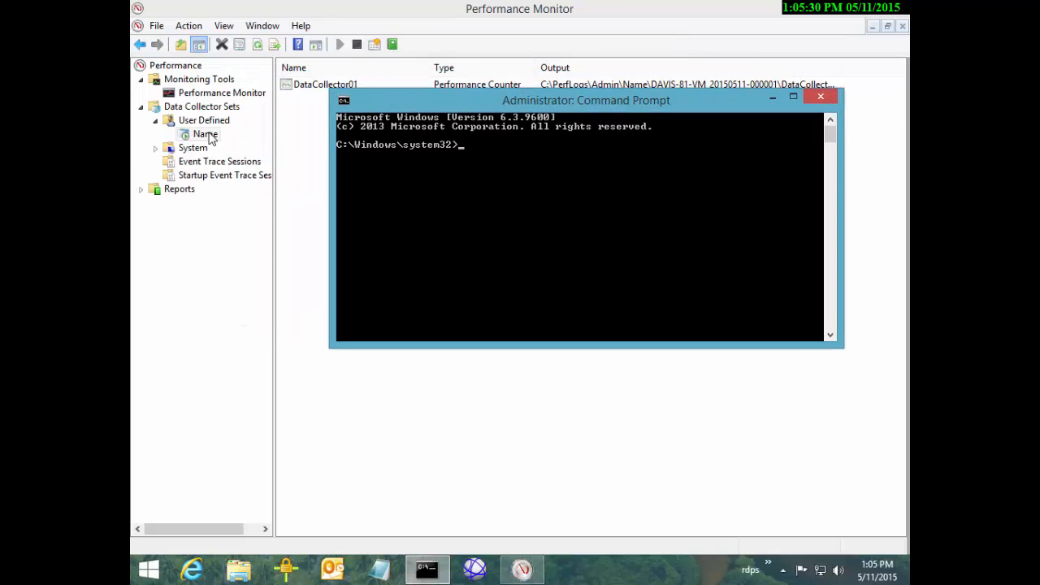
pyautogui.write('d \\Users\\Chris\\Desktop')
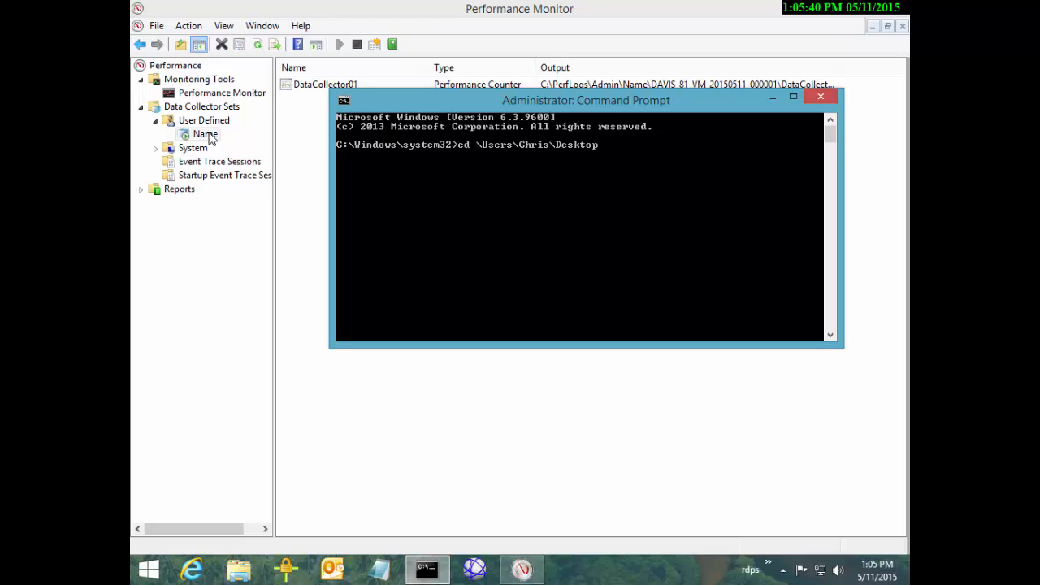
pyautogui.press('Return')
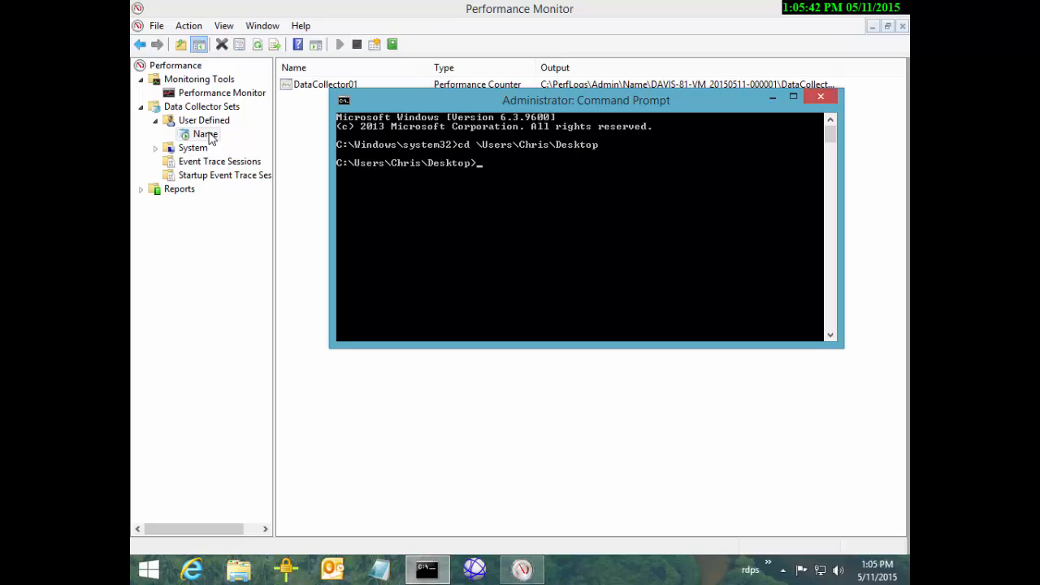
# - Open the exported template my.xml in Notepad from the command line and maximize its window
pyautogui.write('notepad y')
pyautogui.press('BackSpace')
pyautogui.write('my.xml')
pyautogui.press('Return')
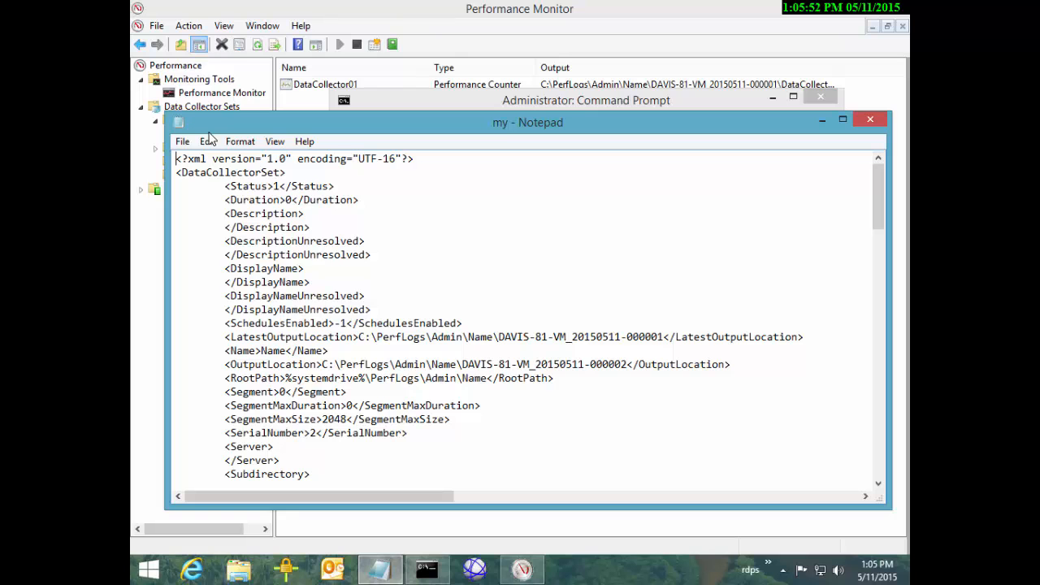
pyautogui.doubleClick(208, 132)
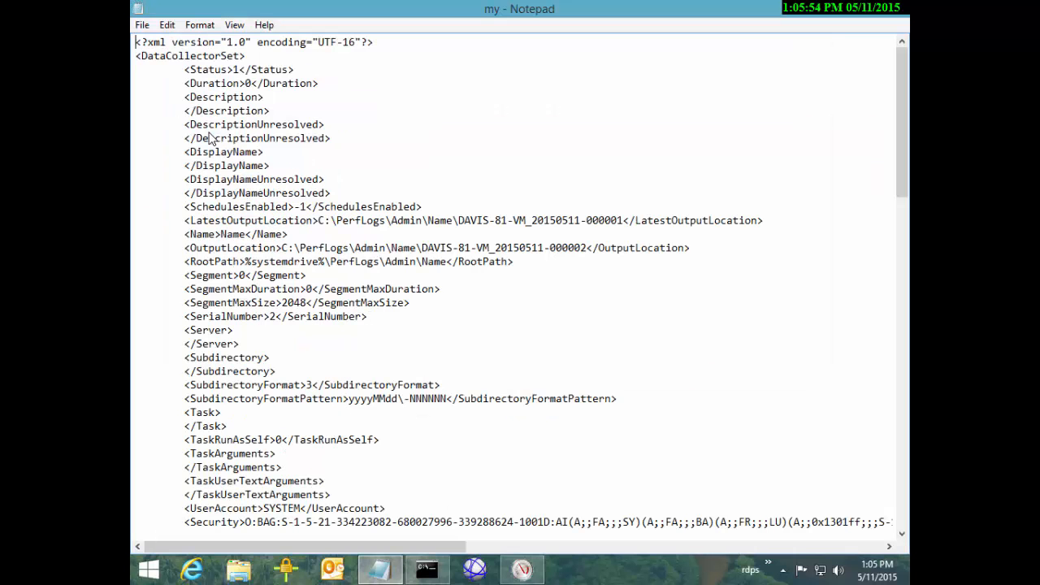
# - Examine the data collector settings in my.xml, comparing the Counter entries with the CounterDisplayName entries
pyautogui.scroll(-8, 208, 138)
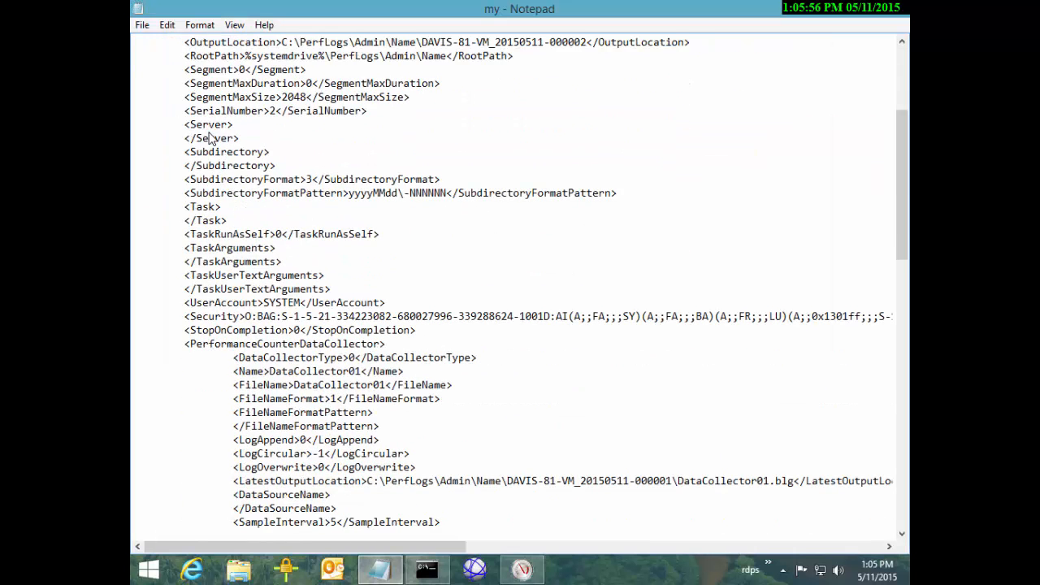
pyautogui.scroll(-5, 208, 139)
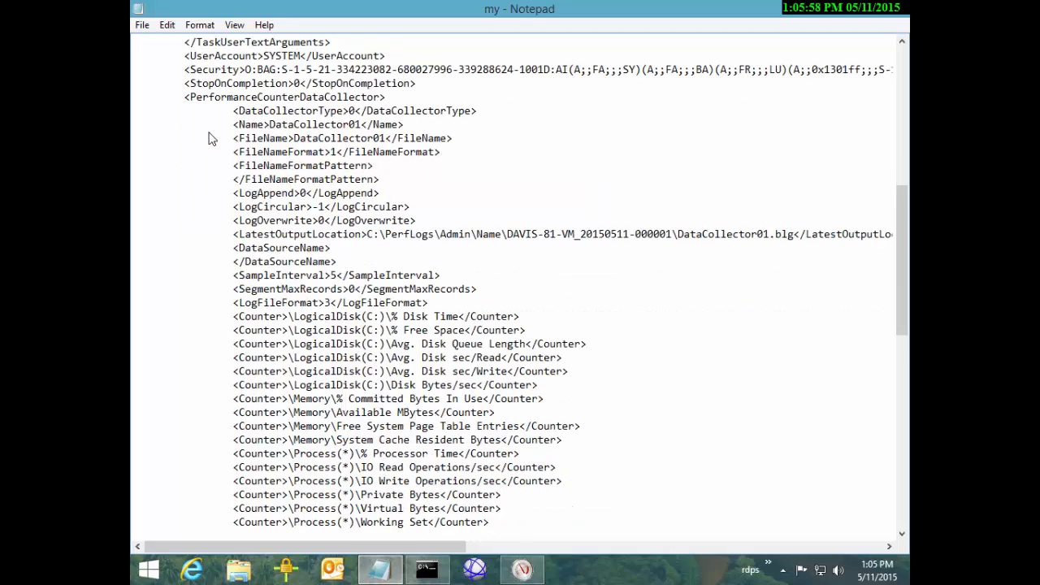
pyautogui.scroll(-2, 208, 139)
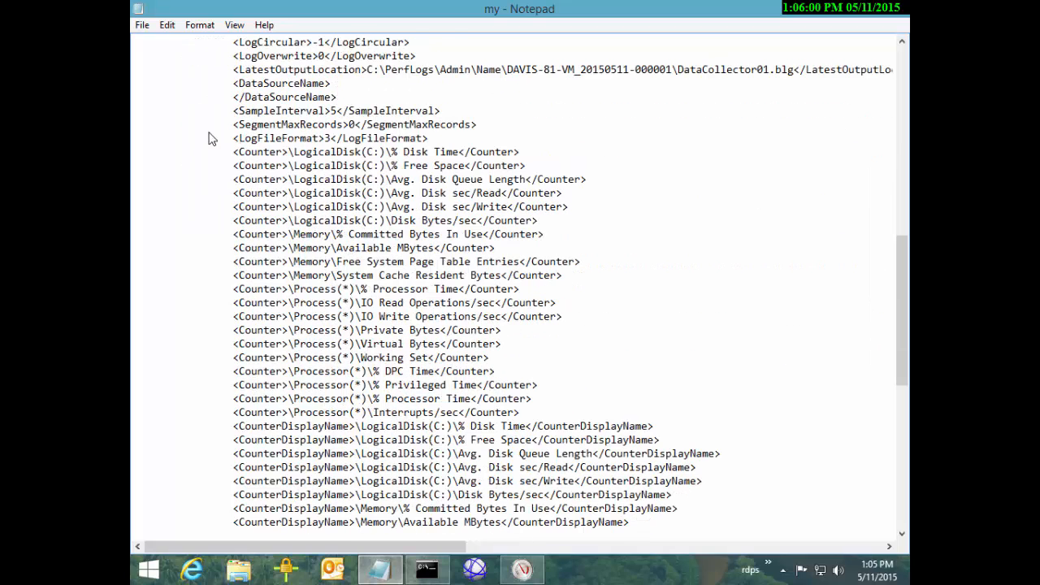
pyautogui.moveTo(520, 413)
pyautogui.mouseDown()
pyautogui.moveTo(318, 302)
pyautogui.moveTo(185, 166)
pyautogui.moveTo(134, 152)
pyautogui.mouseUp()
pyautogui.hotkey('ctrl', 'c')
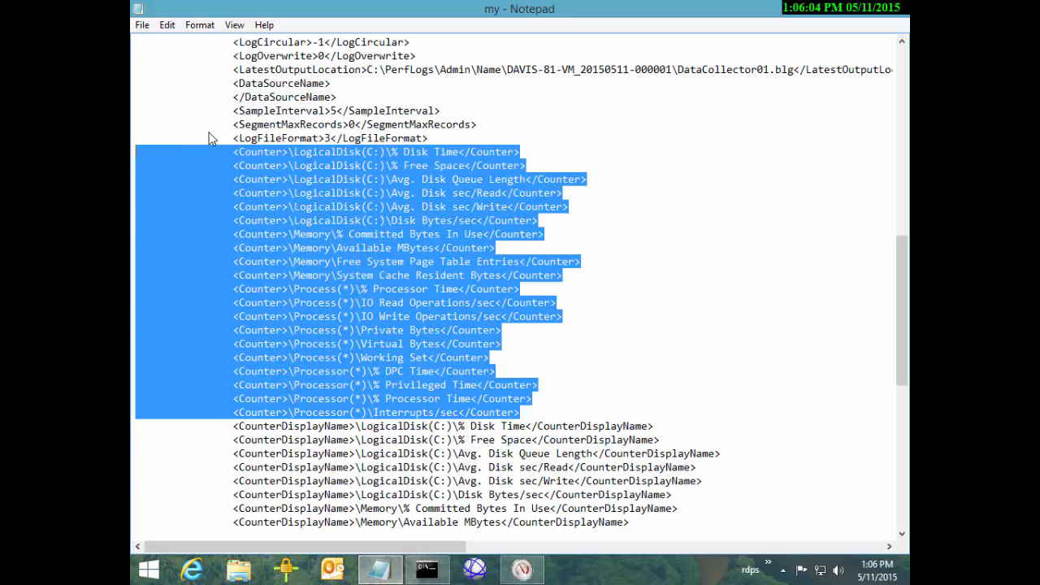
pyautogui.click(338, 152)
pyautogui.moveTo(289, 152); pyautogui.dragTo(459, 152)
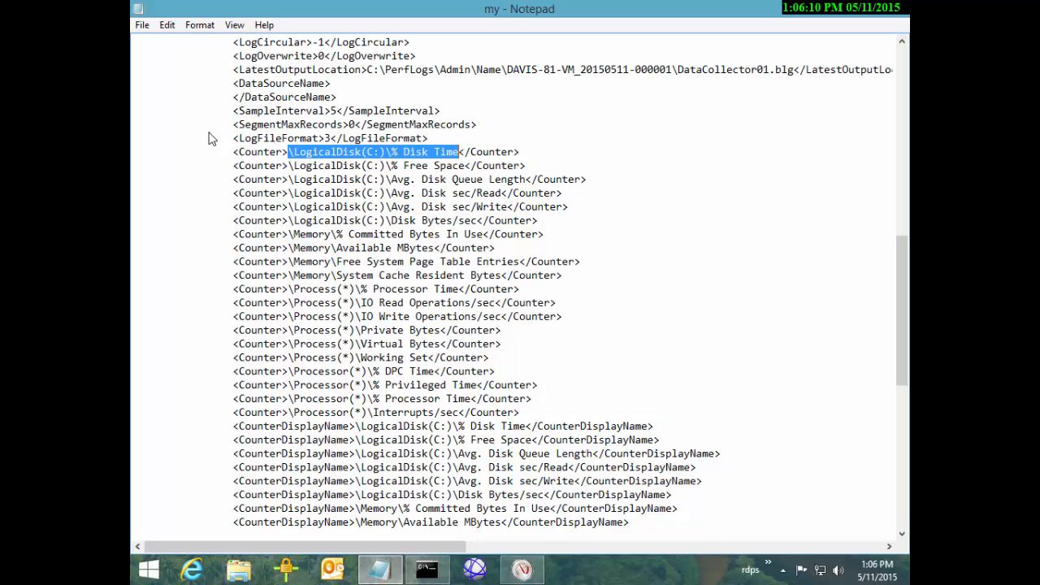
pyautogui.press('Left')
pyautogui.hotkey('shift', 'Home')
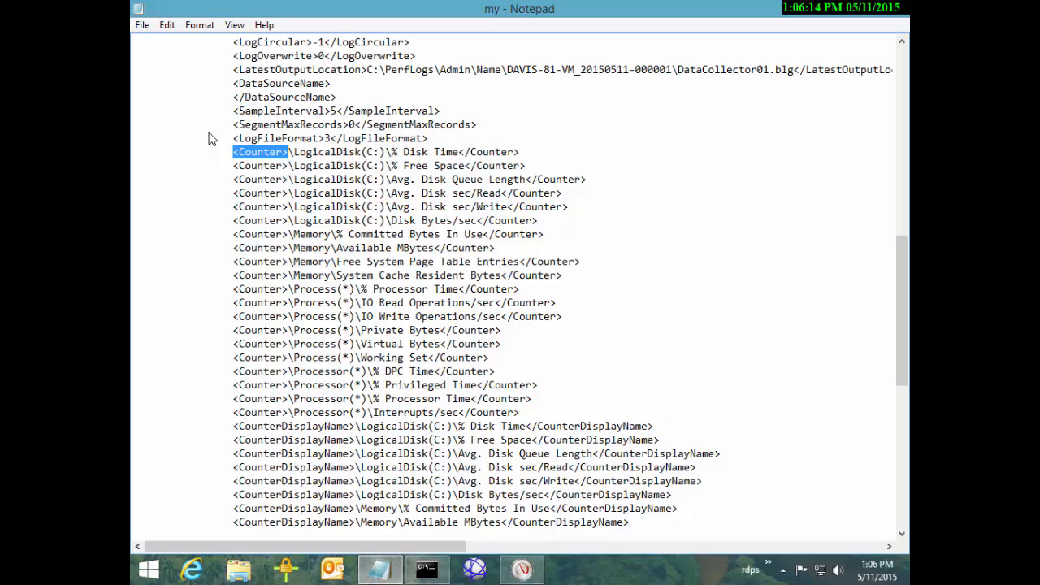
pyautogui.doubleClick(303, 426)
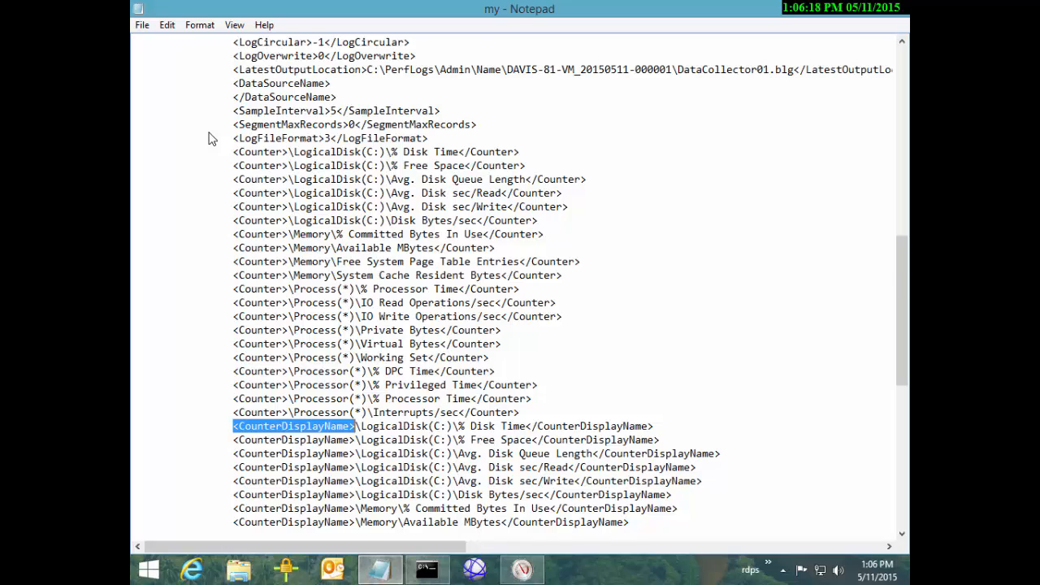
pyautogui.scroll(-4, 208, 138)
pyautogui.scroll(4, 208, 138)
pyautogui.scroll(1, 208, 138)
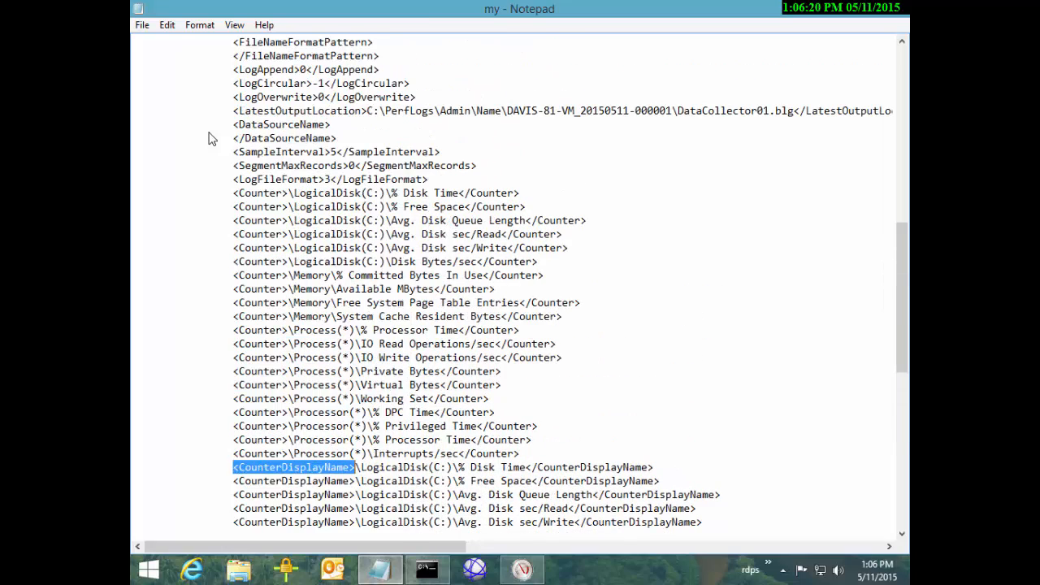
pyautogui.scroll(-1, 208, 138)
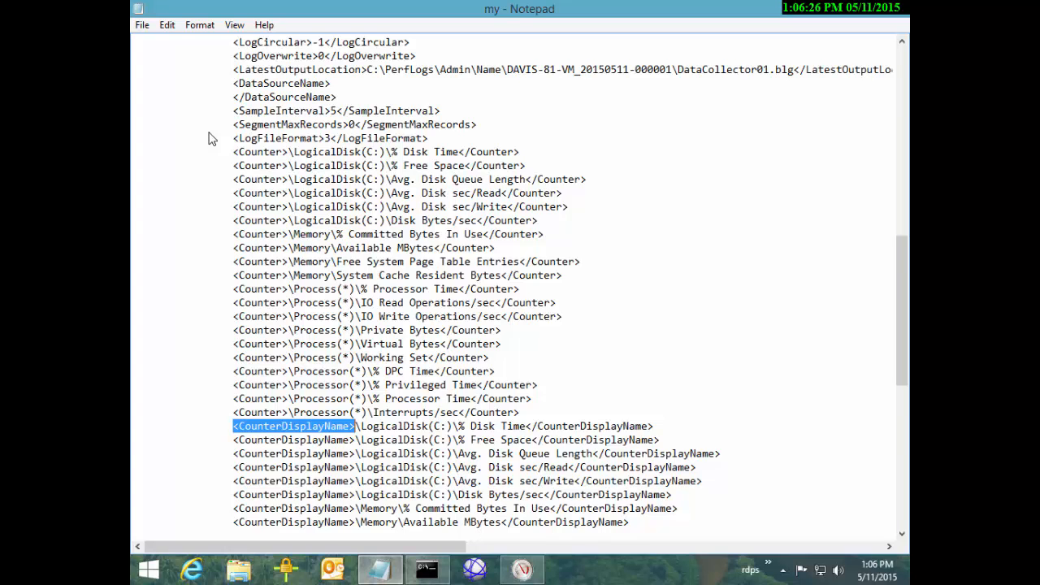
# - Delete all the XML above the first Counter line, including the empty line that remains
pyautogui.click(429, 138)
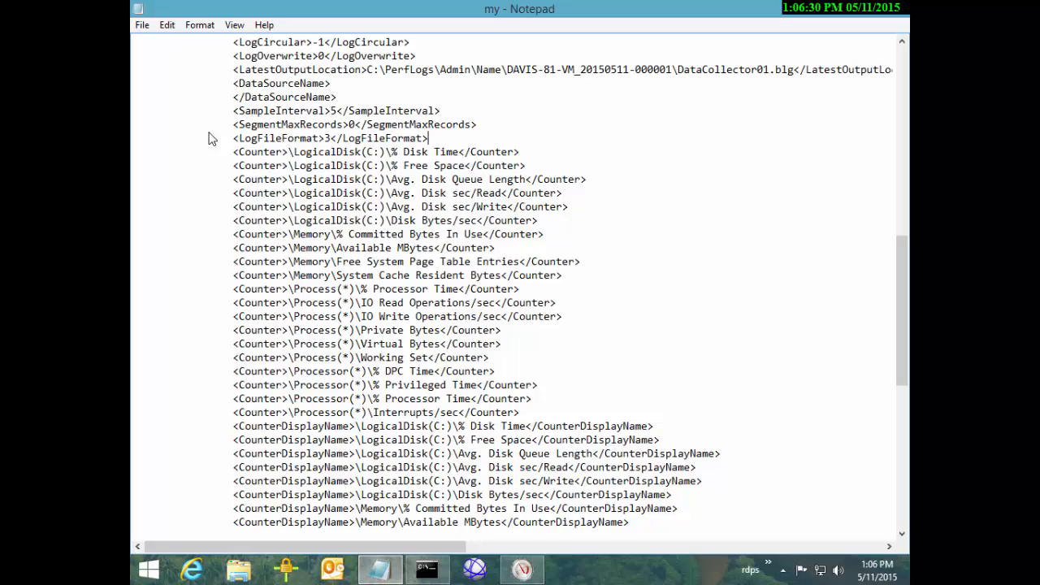
pyautogui.hotkey('ctrl', 'a')
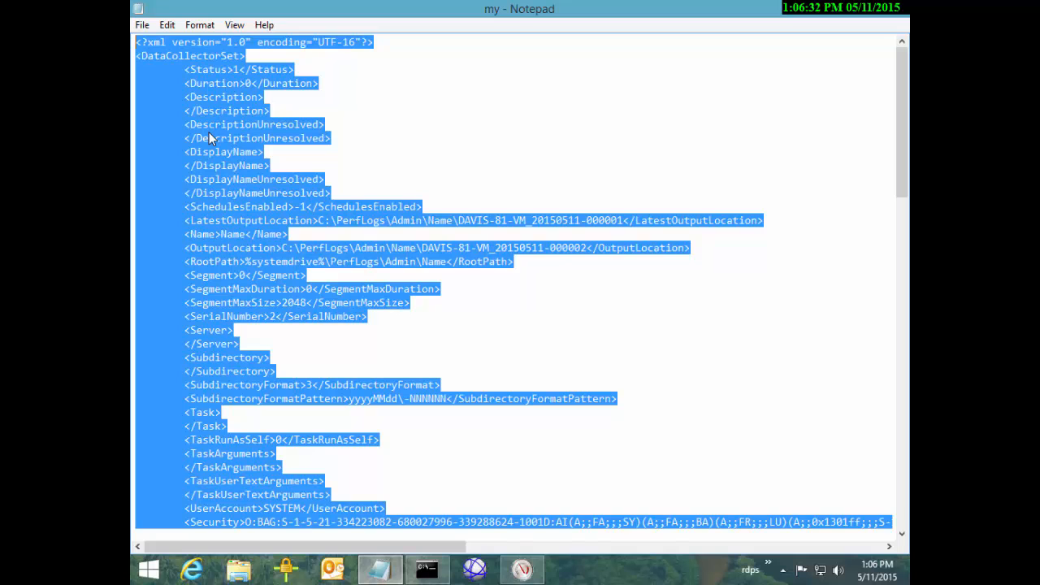
pyautogui.press('Delete')
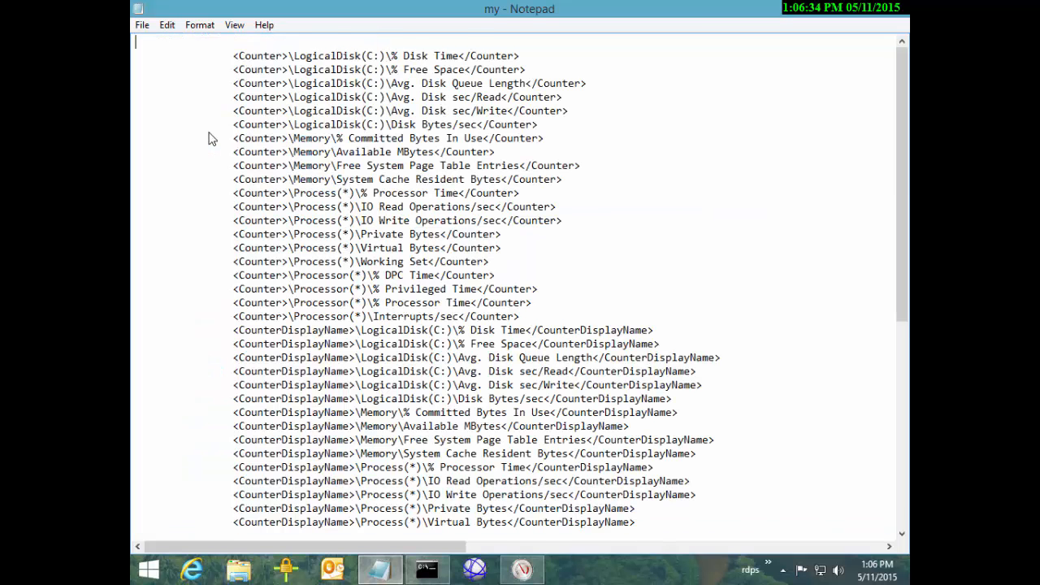
pyautogui.press('Delete')
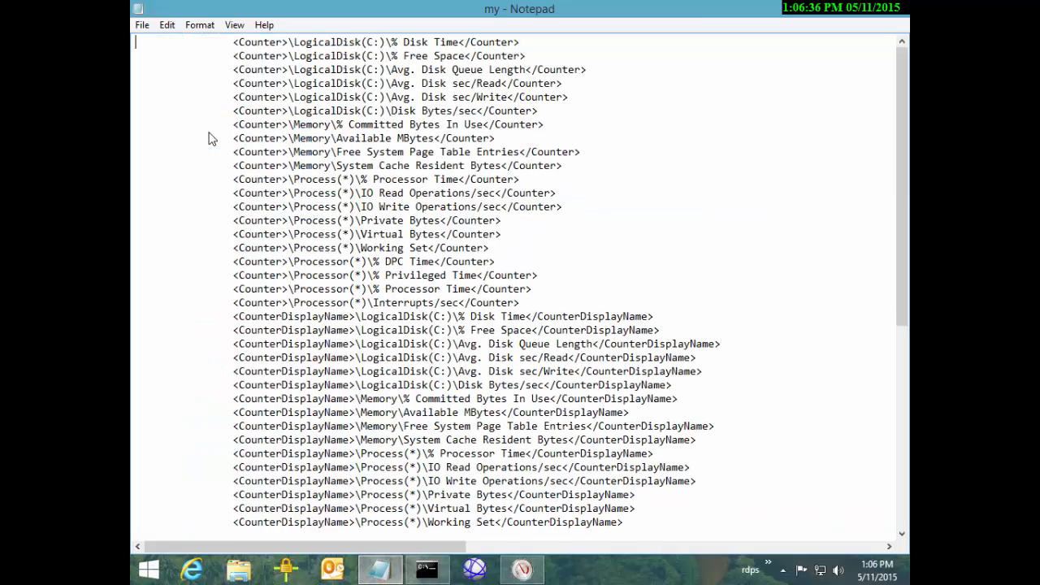
# - Delete everything after the \Processor(*)\Interrupts/sec Counter line, keeping only the list of Counter elements
pyautogui.click(270, 317)
pyautogui.click(520, 303)
pyautogui.moveTo(520, 303); pyautogui.dragTo(349, 303)
pyautogui.click(520, 303)
pyautogui.hotkey('ctrl', 'a')
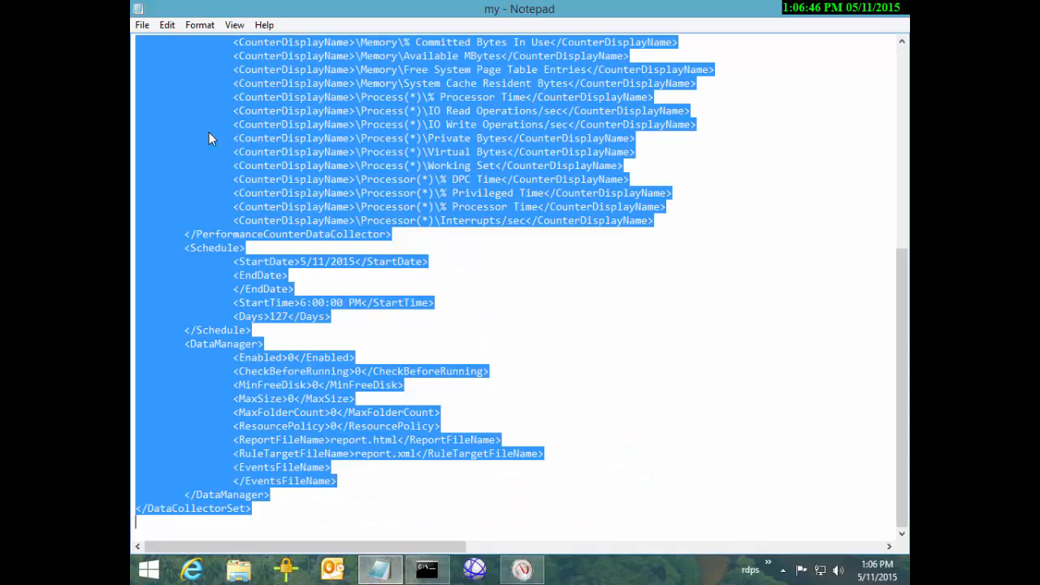
pyautogui.hotkey('ctrl', 'v')
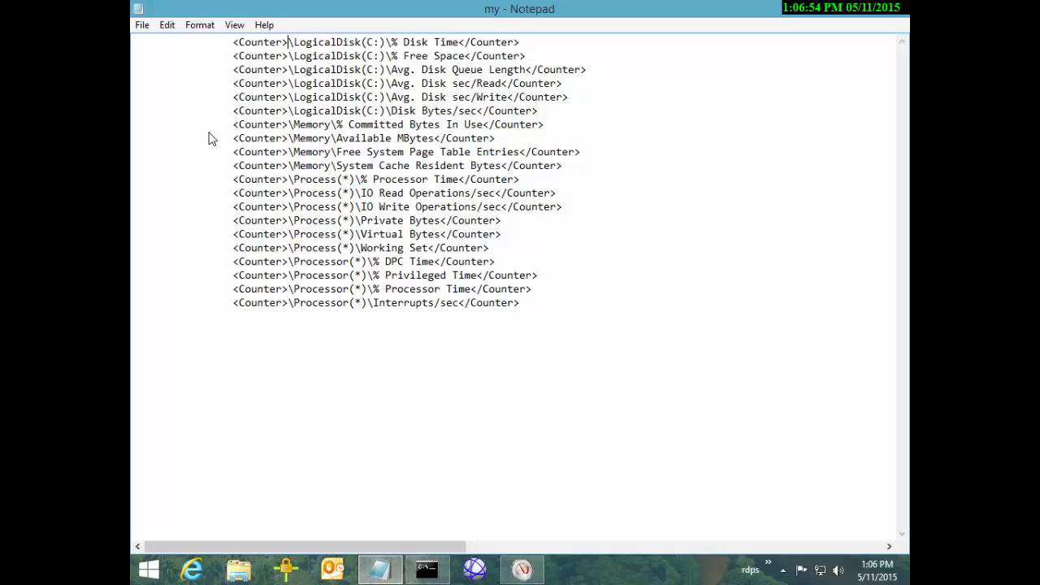
# - Replace all occurrences of the leading indentation and opening <Counter> tag with nothing
pyautogui.hotkey('shift', 'Home')
pyautogui.hotkey('ctrl', 'c')
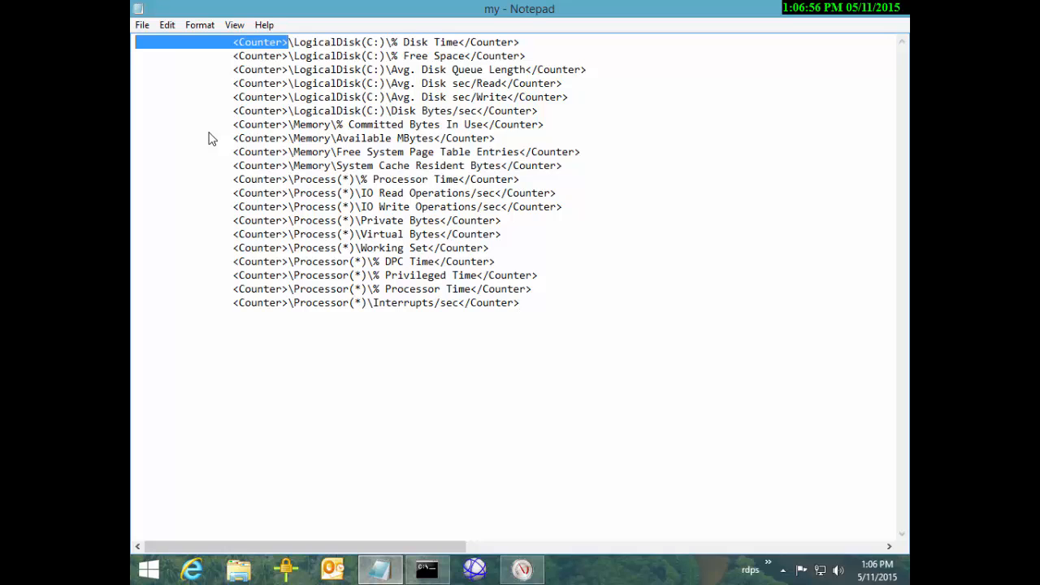
pyautogui.hotkey('ctrl', 'h')
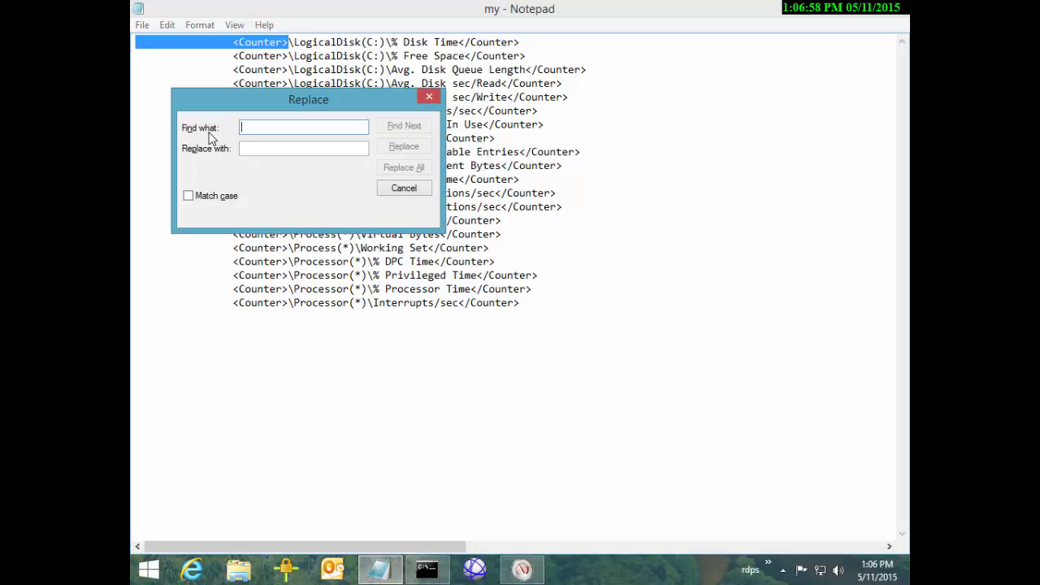
pyautogui.hotkey('ctrl', 'v')
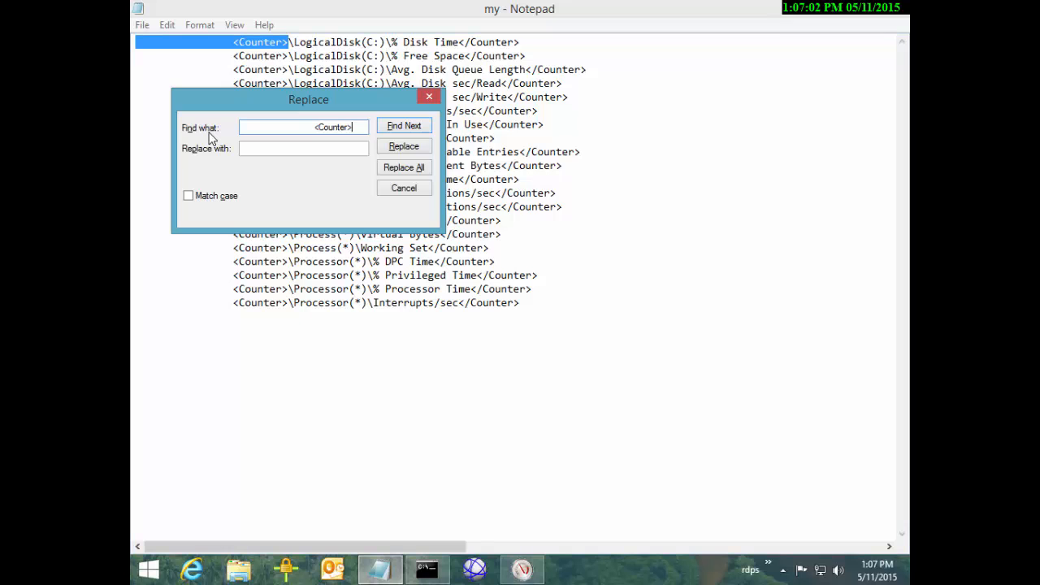
pyautogui.hotkey('alt', 'a')
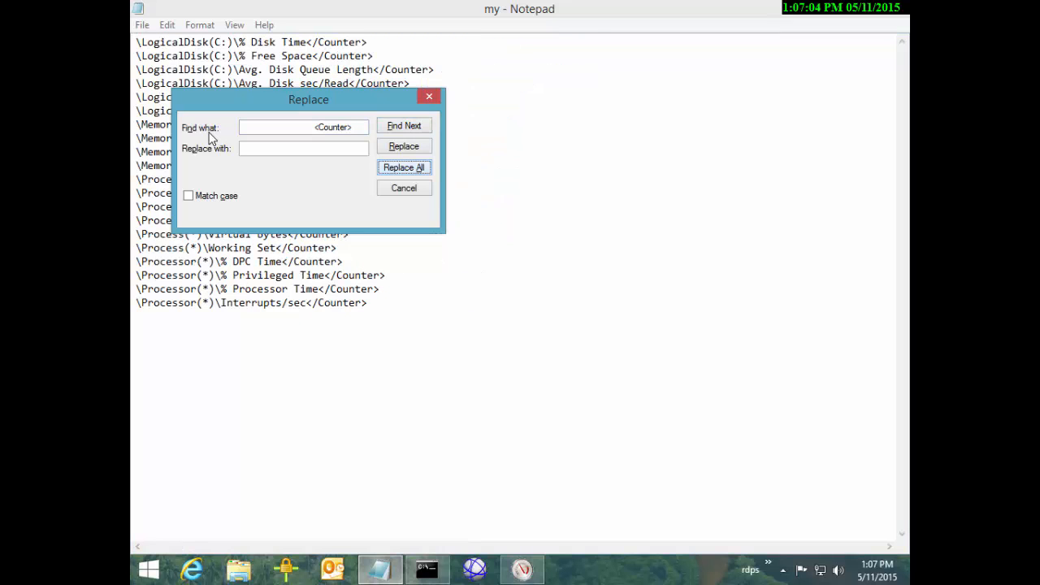
# - Replace all occurrences of the closing </Counter> tag with nothing and close the Replace dialog
pyautogui.moveTo(307, 42); pyautogui.dragTo(369, 43)
pyautogui.hotkey('ctrl', 'c')
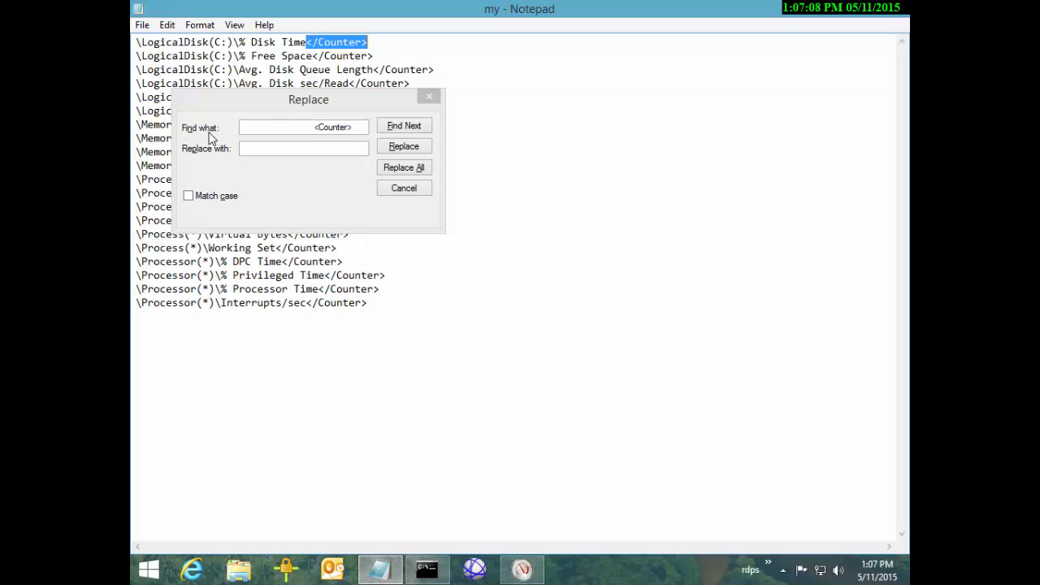
pyautogui.click(209, 138)
pyautogui.hotkey('ctrl', 'v')
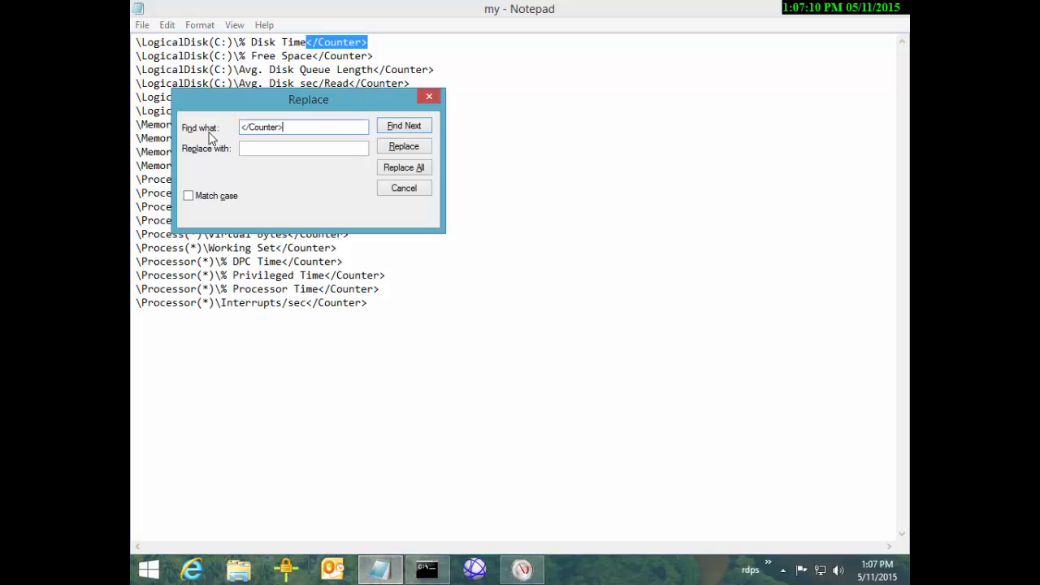
pyautogui.hotkey('alt', 'a')
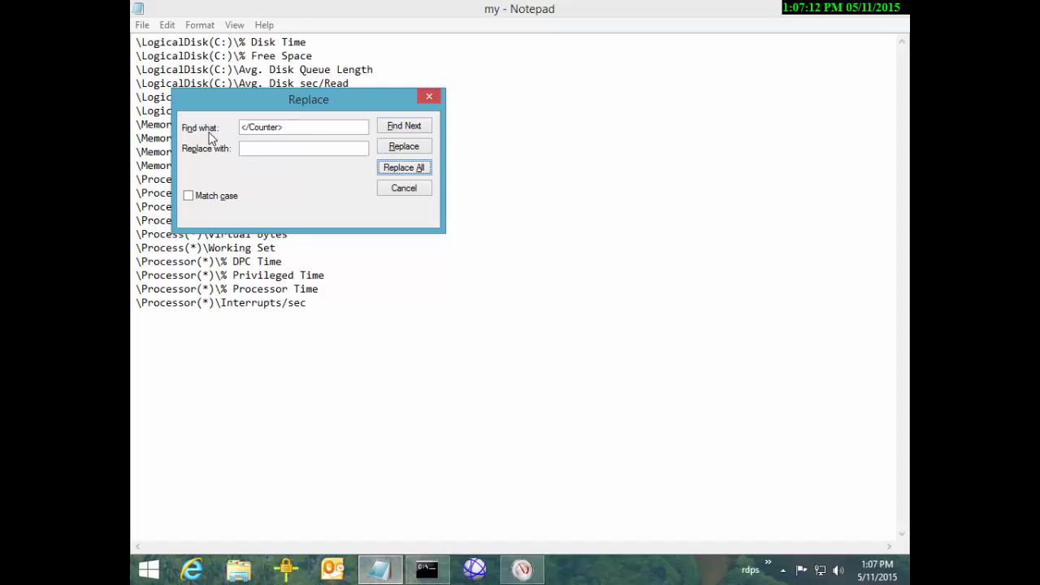
pyautogui.press('Escape')
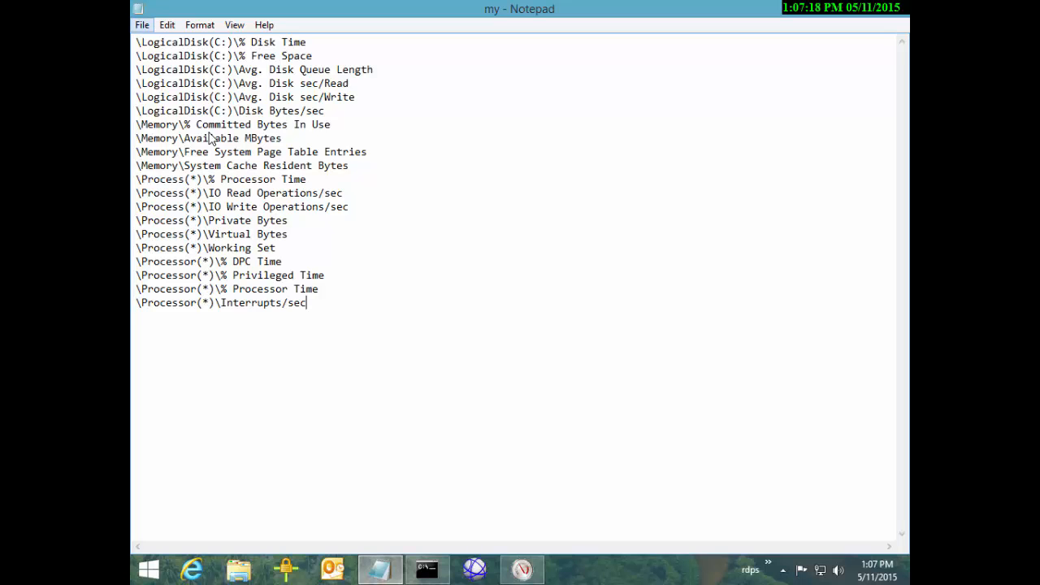
# - Save the cleaned counter list to the Desktop as a new text document named counters
pyautogui.hotkey('alt', 'f')
pyautogui.press('Down')
pyautogui.press('Down')
pyautogui.press('Down')
pyautogui.press('Return')
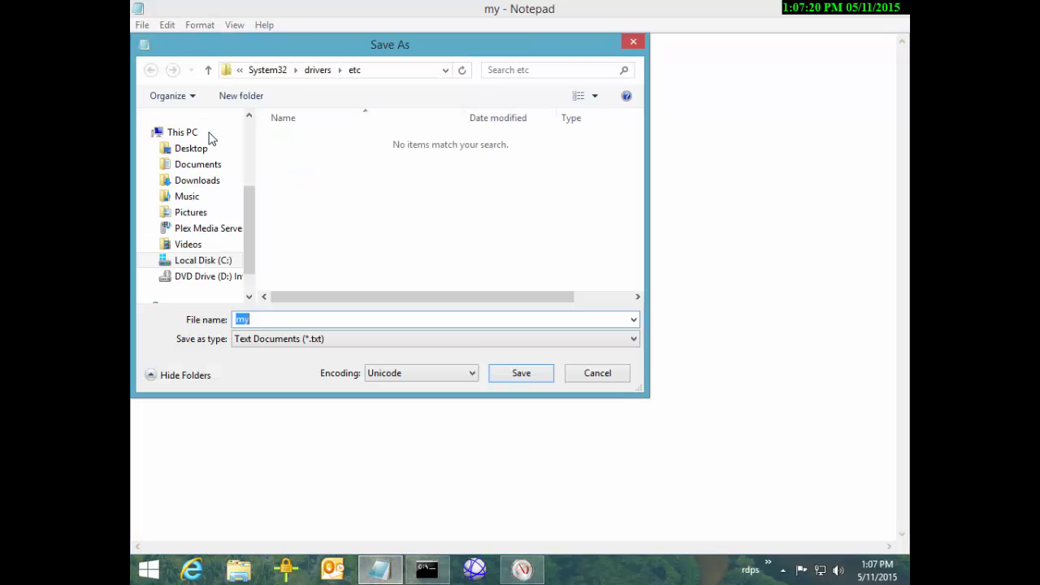
pyautogui.click(210, 140)
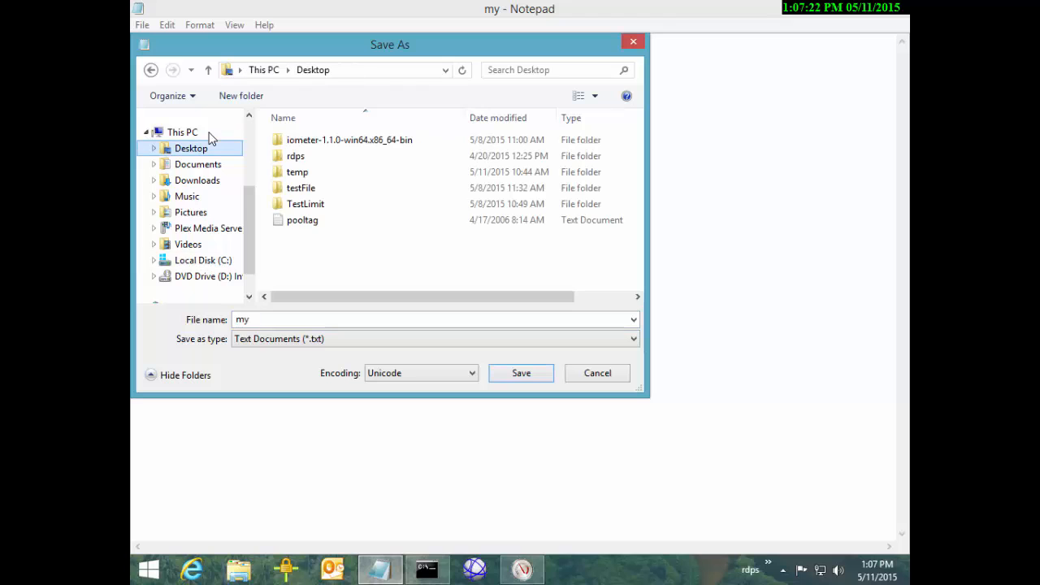
pyautogui.hotkey('alt', 'n')
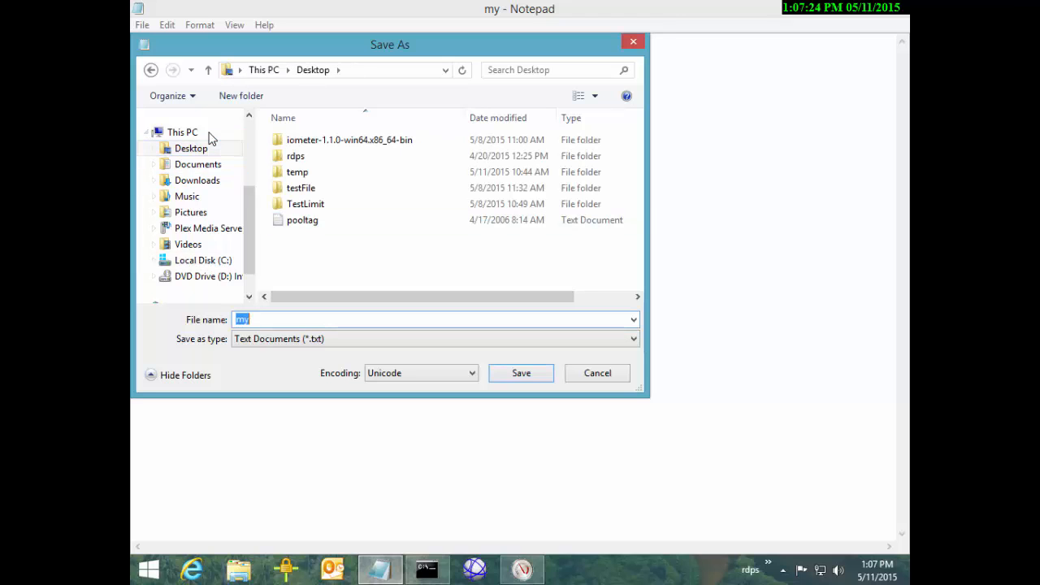
pyautogui.write('counters')
pyautogui.press('Return')
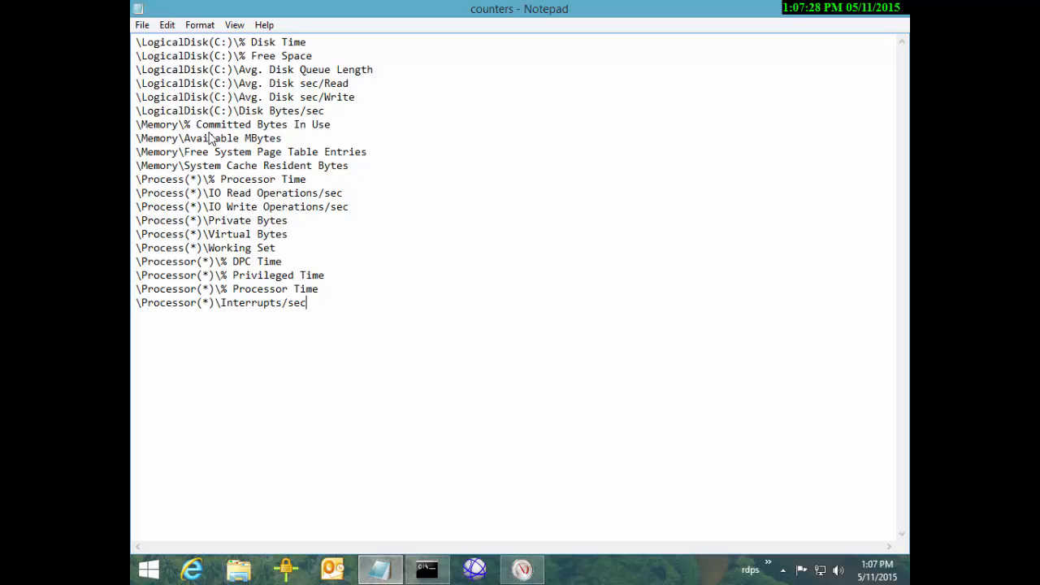
# - Close the counters text file and run logman in a half-screen Command Prompt window to list the data collector sets
pyautogui.hotkey('alt', 'F4')
pyautogui.moveTo(586, 100); pyautogui.dragTo(569, 102)
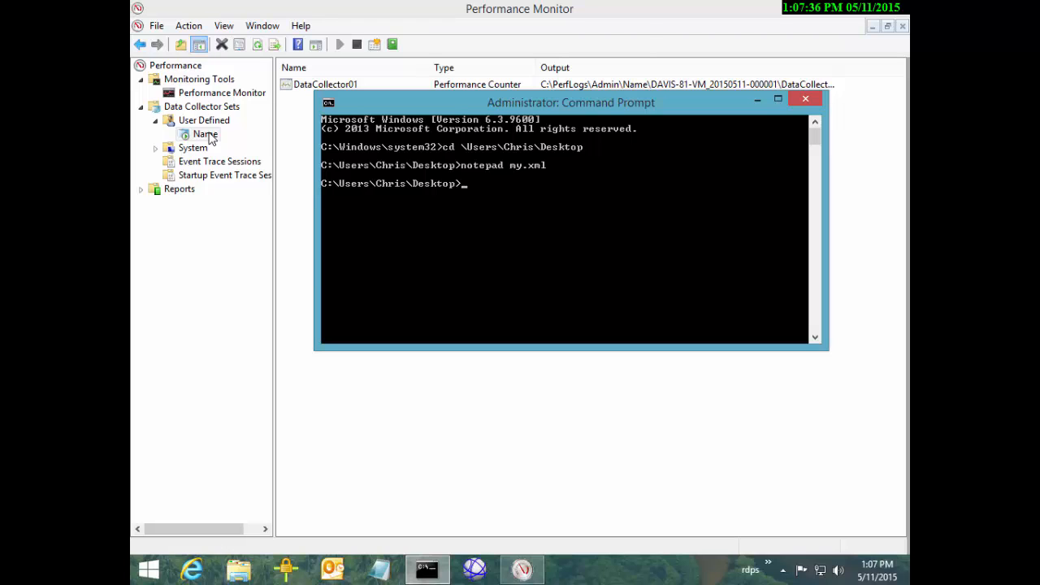
pyautogui.press('super+Left')
pyautogui.write('logman')
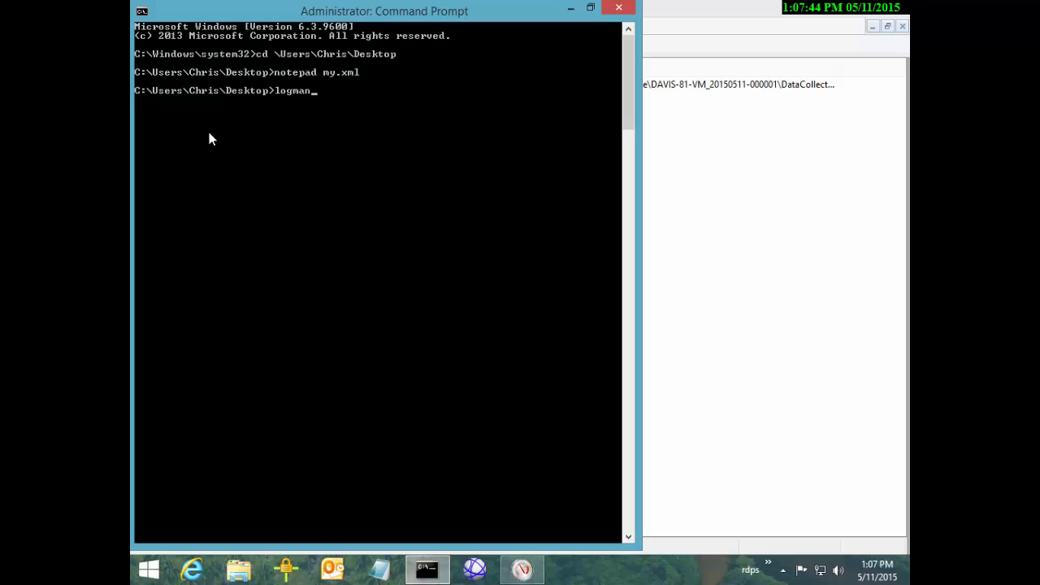
pyautogui.press('Return')
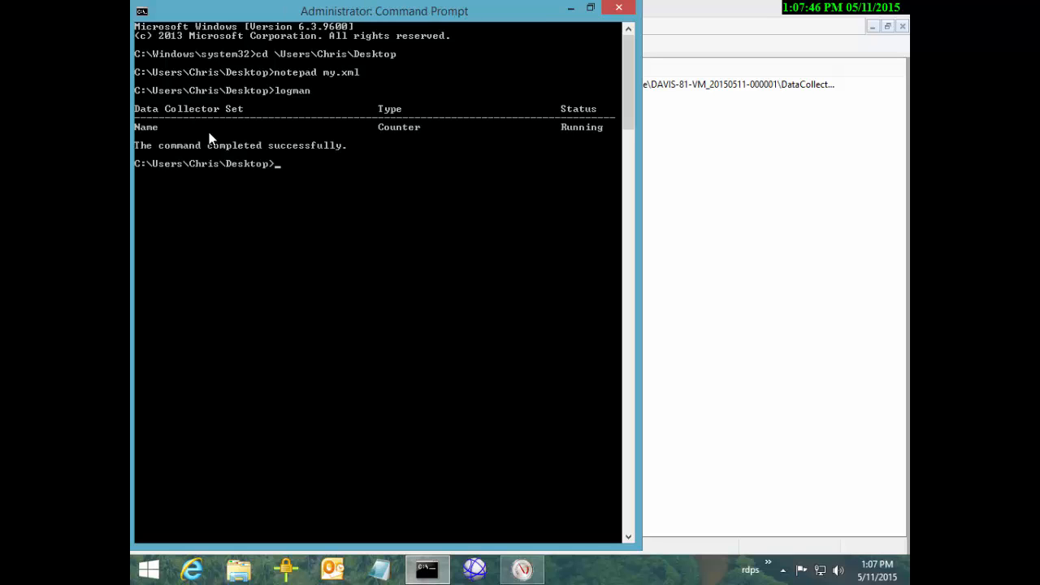
# - Look up the computer's name with the hostname command
pyautogui.press('Up')
pyautogui.press('BackSpace')
pyautogui.press('BackSpace')
pyautogui.press('BackSpace')
pyautogui.press('BackSpace')
pyautogui.press('BackSpace')
pyautogui.press('BackSpace')
pyautogui.write('hostname')
pyautogui.press('Return')
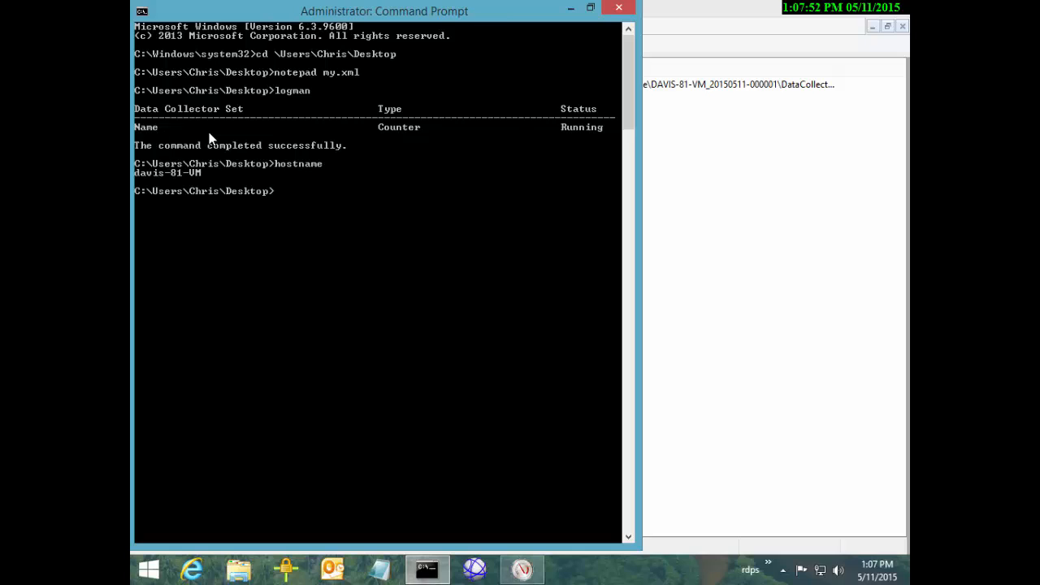
# - Query the data collector sets by computer name by running logman -s davis-81-vm
pyautogui.write('logman -s davis')
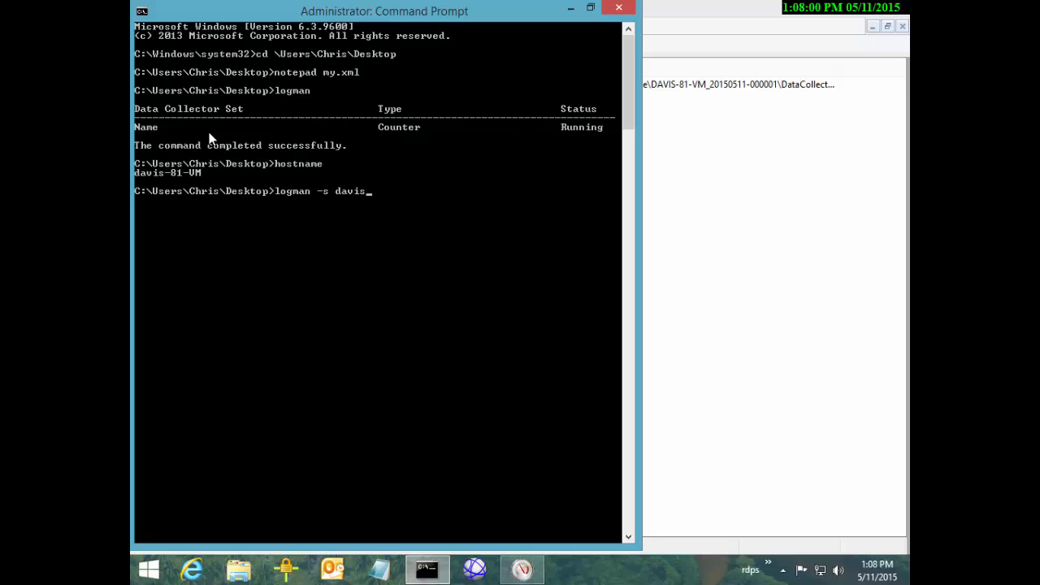
pyautogui.write('-81')
pyautogui.write('-vm')
pyautogui.press('Return')
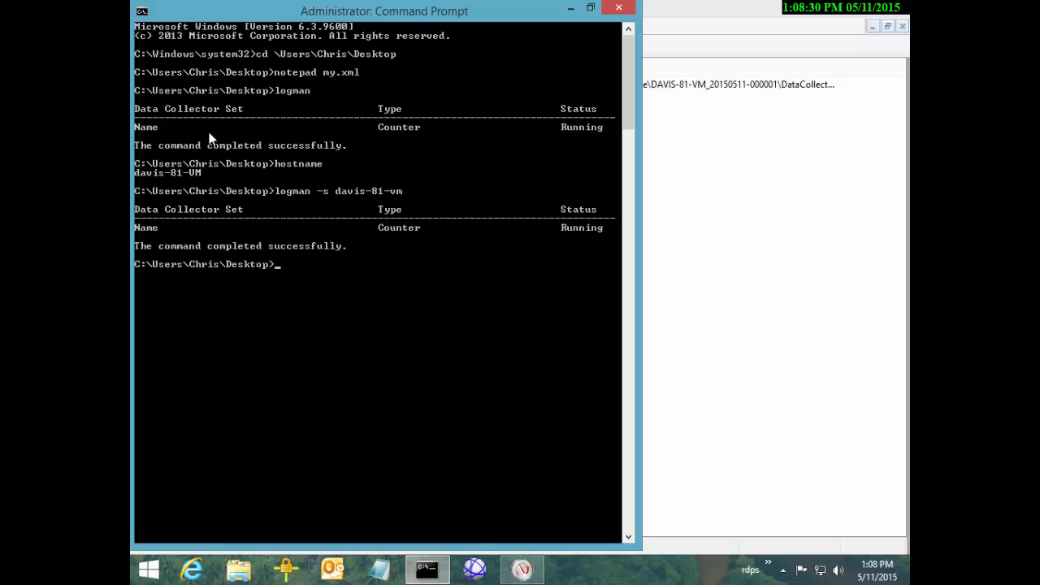
# - Display the logman help with logman /? and review its verbs, counter options, general options and examples
pyautogui.write('logman /?')
pyautogui.press('Return')
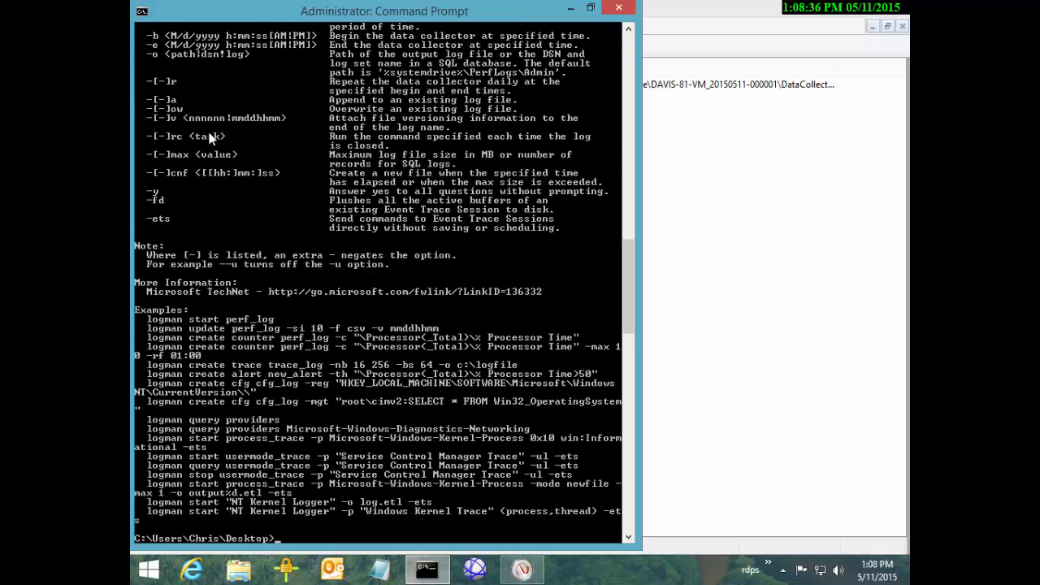
pyautogui.scroll(10, 208, 138)
pyautogui.scroll(14, 208, 139)
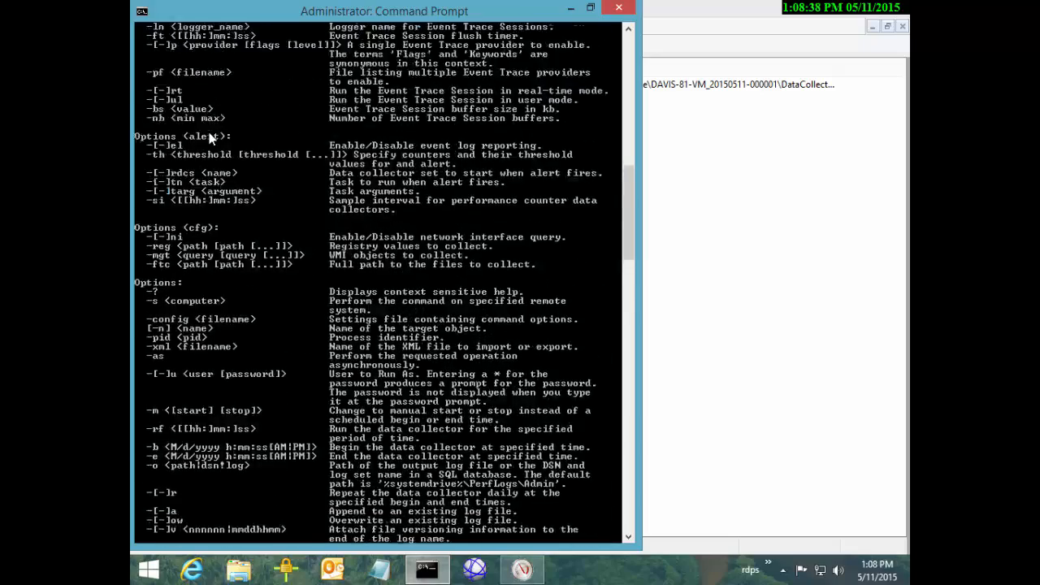
pyautogui.scroll(7, 209, 138)
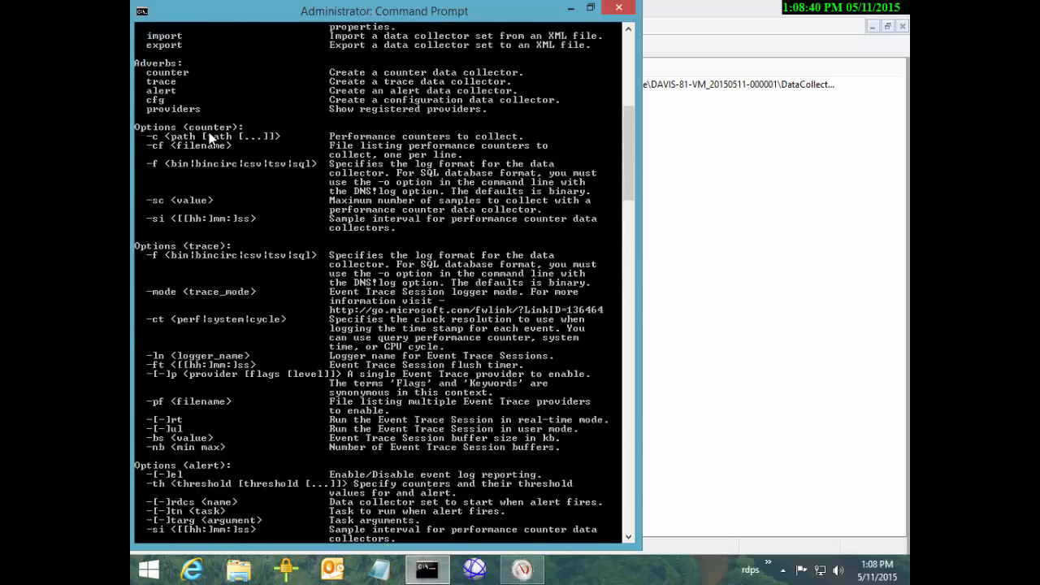
pyautogui.scroll(-6, 209, 138)
pyautogui.scroll(-20, 209, 138)
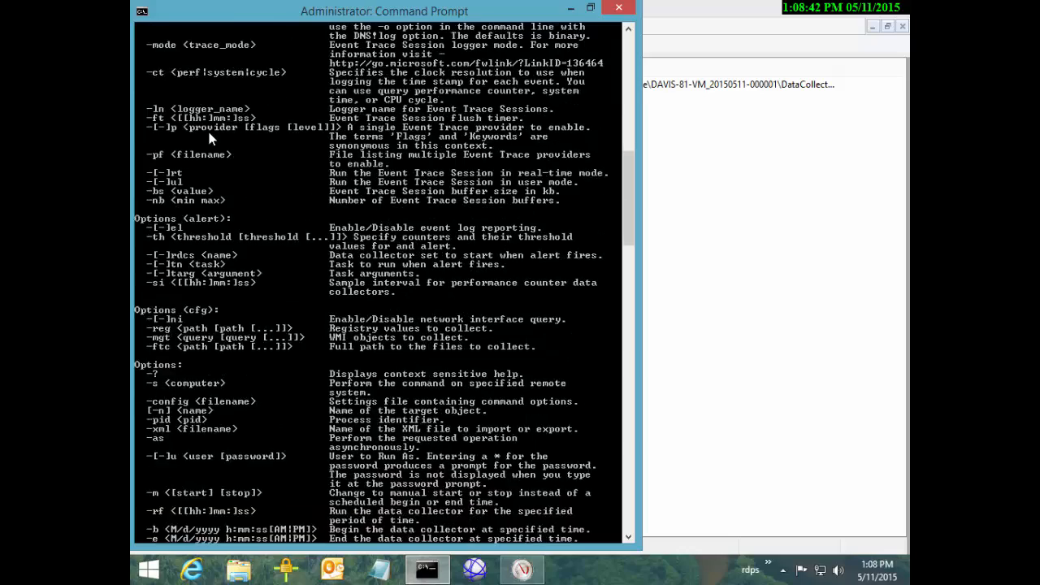
pyautogui.scroll(-2, 209, 138)
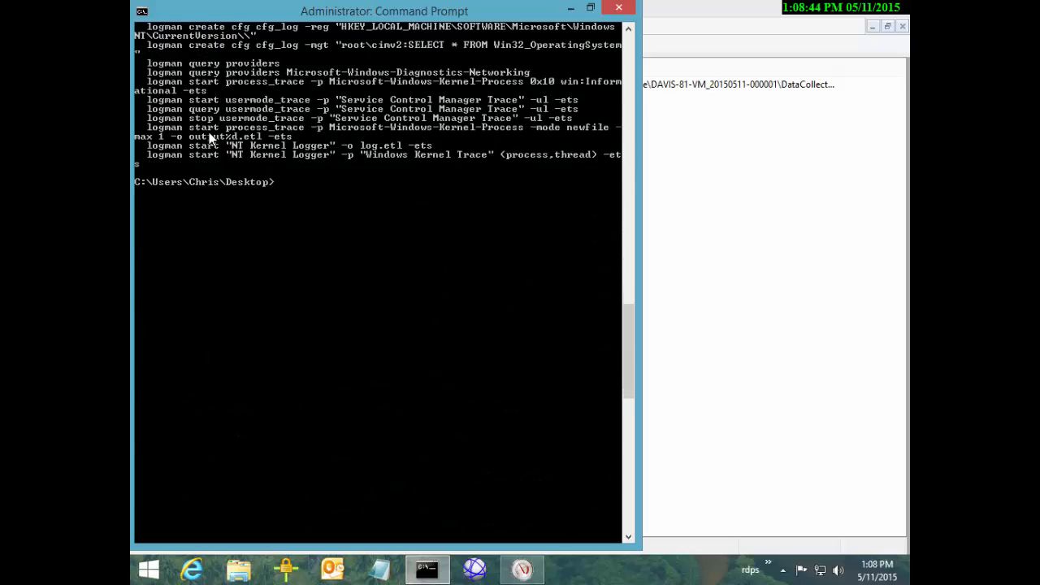
pyautogui.scroll(1, 209, 138)
# - Enter logman create counter NumerTwo with -si 00:00:15, -max 1024, -f bincirc and the -cf switch, without running it yet
pyautogui.write('logm')
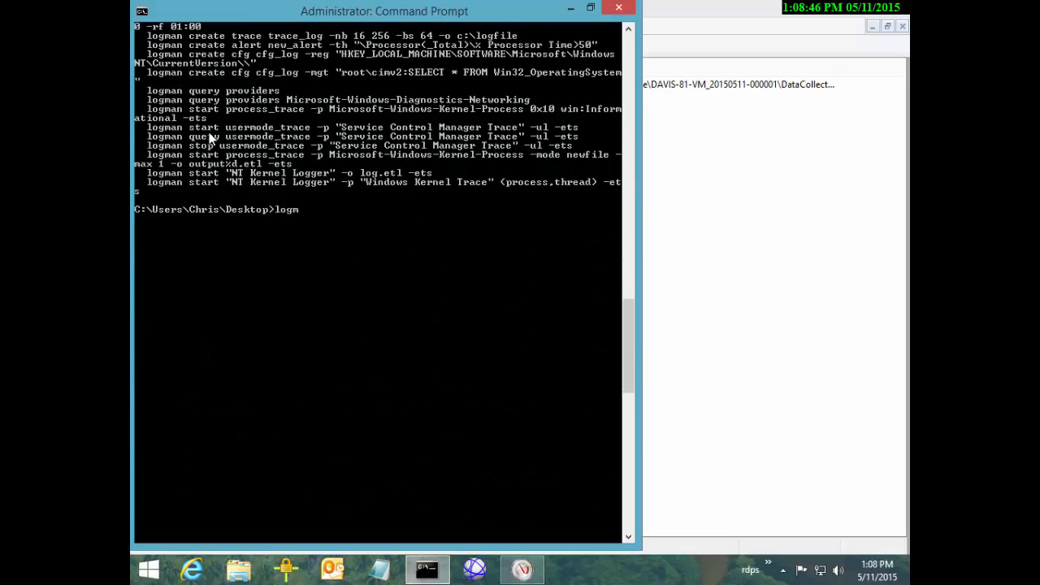
pyautogui.write('an create counter NumerTwo')
pyautogui.write('-si')
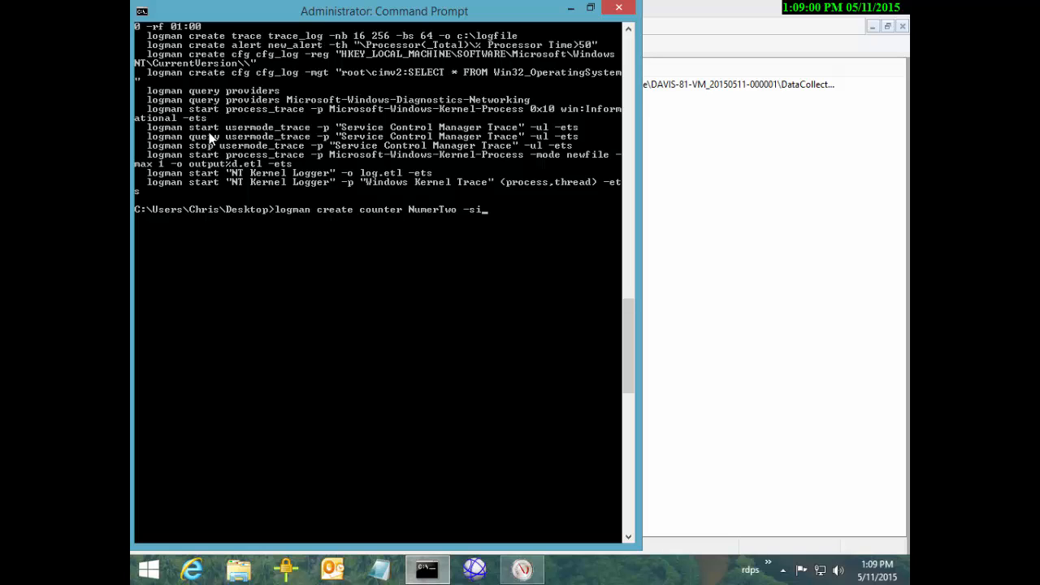
pyautogui.write(' 00:00:15')
pyautogui.write('-max 2048')
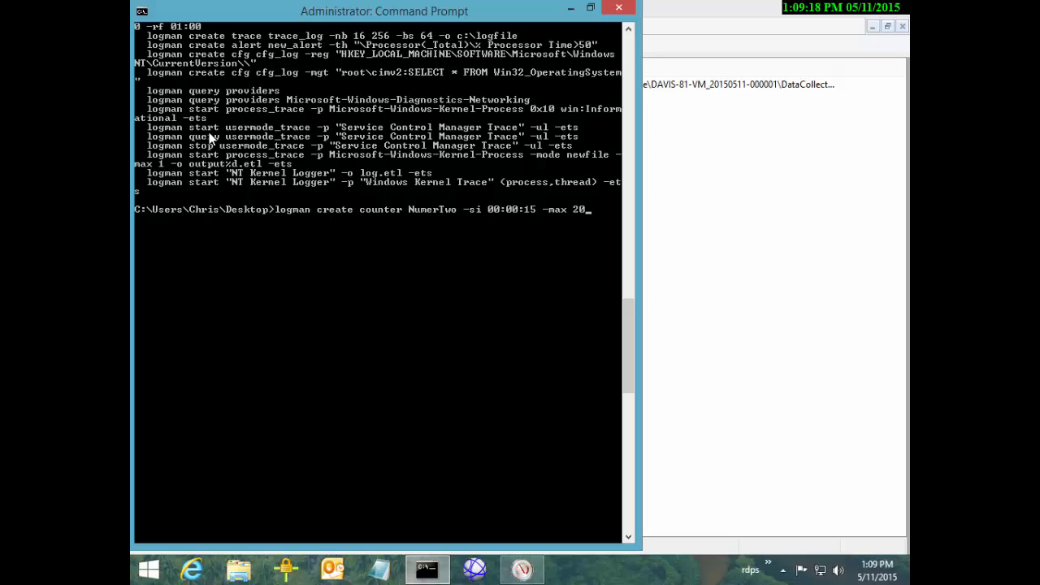
pyautogui.press('BackSpace')
pyautogui.press('BackSpace')
pyautogui.press('BackSpace')
pyautogui.press('BackSpace')
pyautogui.write('1024 -f')
pyautogui.write('bincirc')
pyautogui.write('-cf')
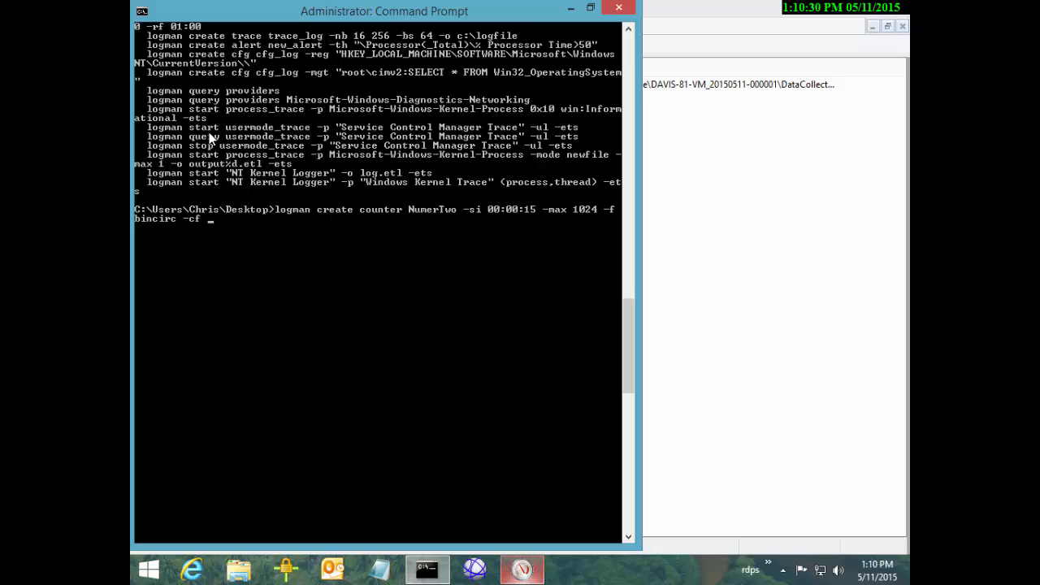
# - Check the counter list's file name on the Desktop, then complete the command with counters.txt and run it
pyautogui.hotkey('alt', 'Tab')
pyautogui.press('super+d')
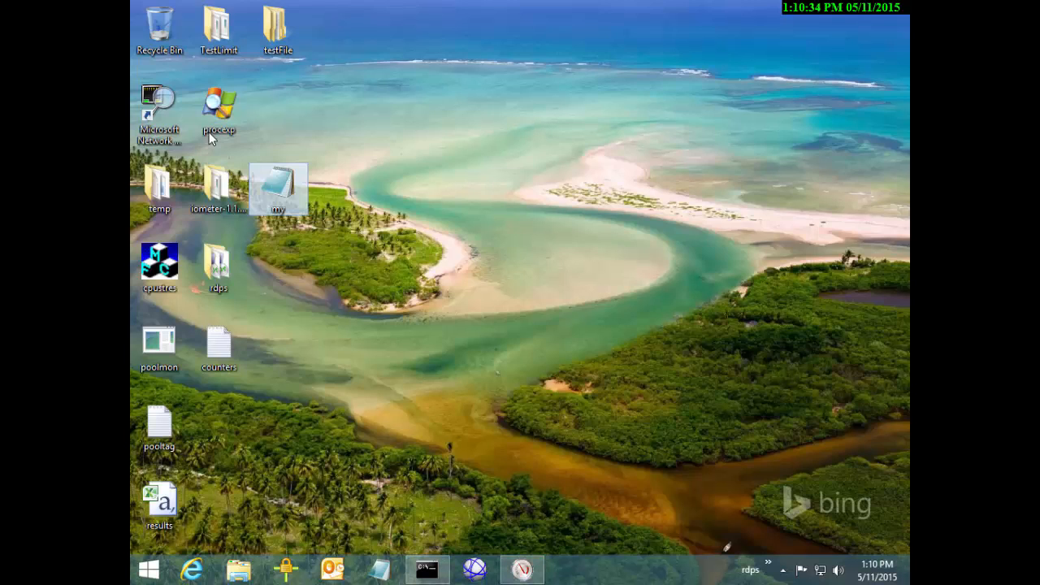
pyautogui.hotkey('alt', 'Tab')
pyautogui.hotkey('alt', 'Tab')
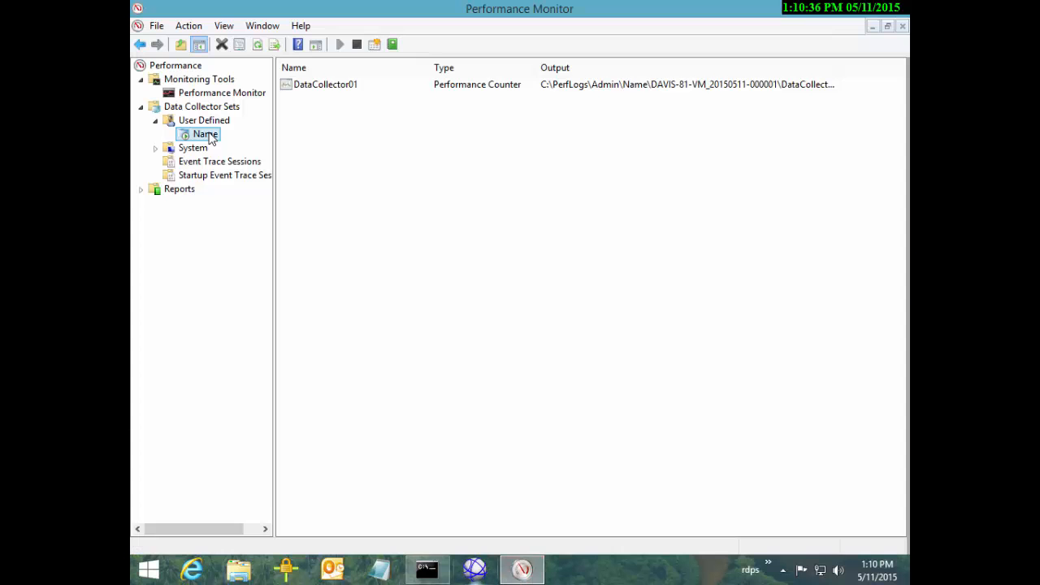
pyautogui.hotkey('alt', 'Tab')
pyautogui.write('counters.txt')
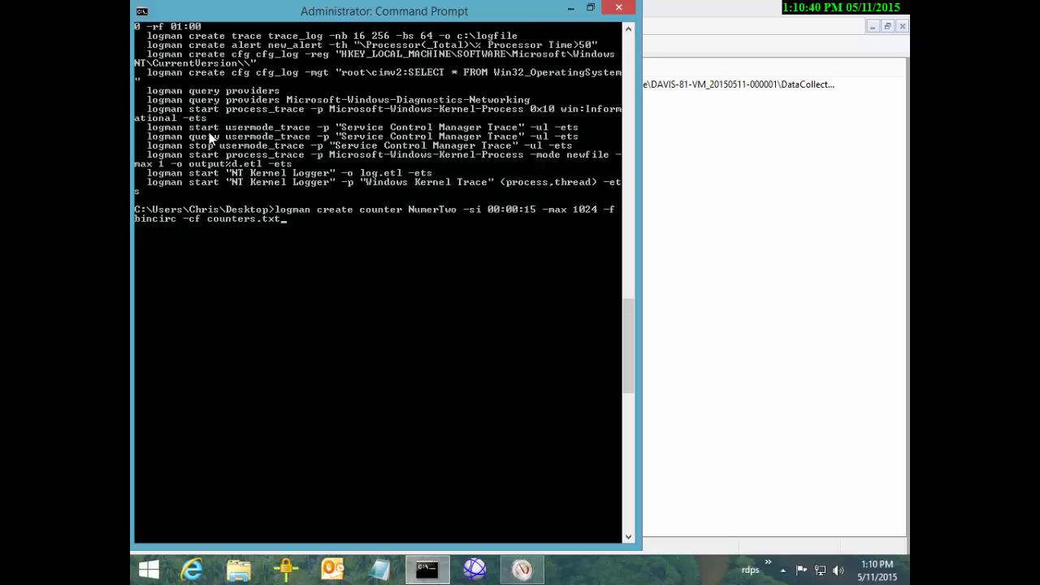
pyautogui.press('Return')
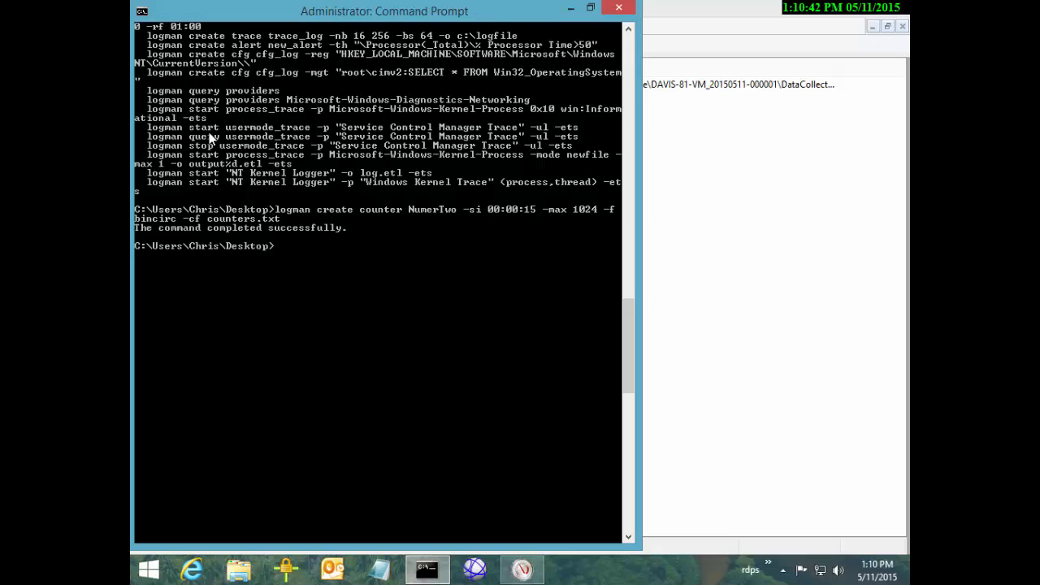
# - Try to start the new data collector set with logman start counter numbertwo
pyautogui.write('logman s')
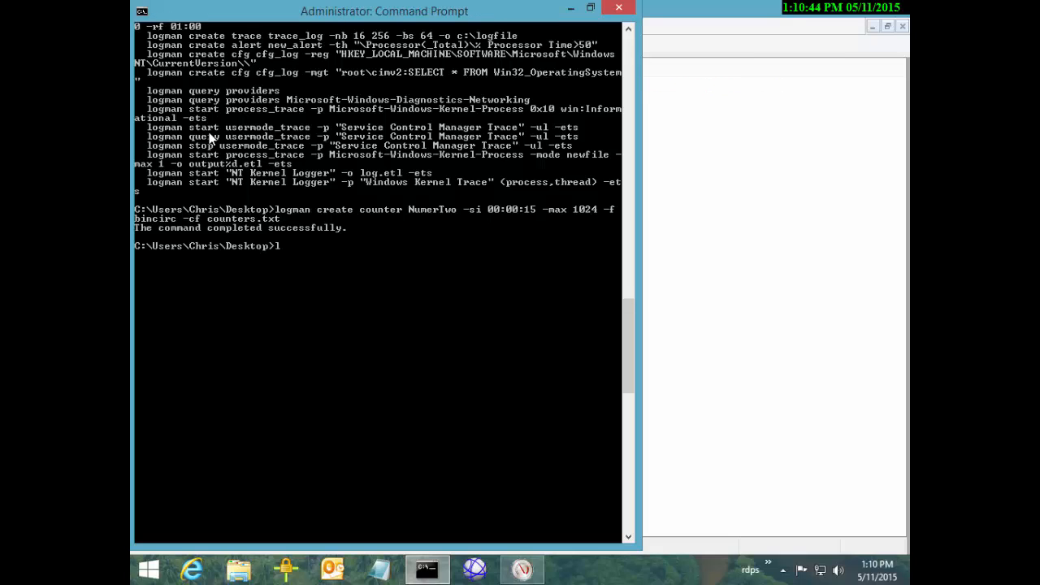
pyautogui.write('tart counter numbertow')
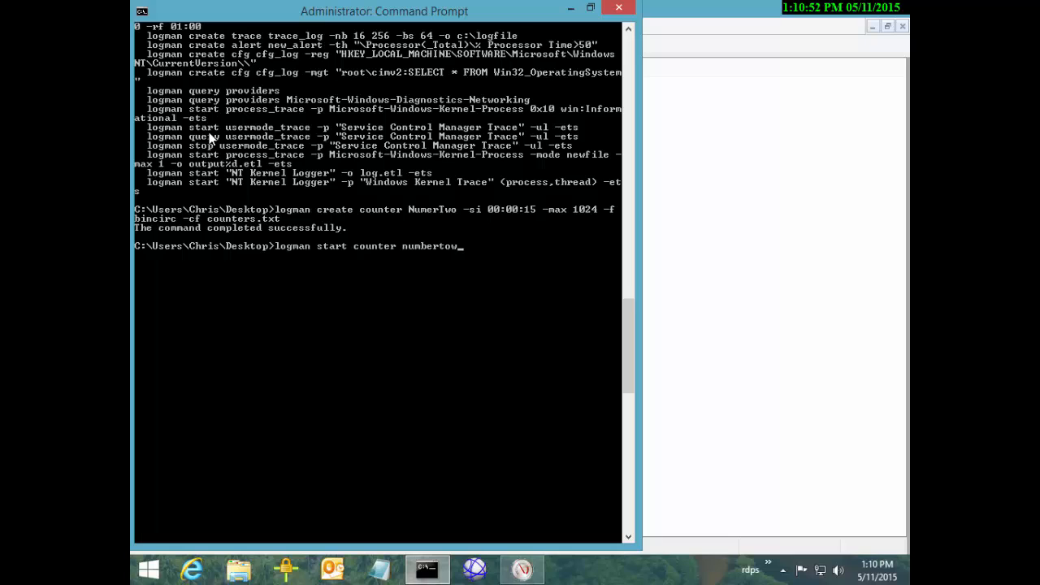
pyautogui.press('BackSpace')
pyautogui.press('BackSpace')
pyautogui.write('wo')
pyautogui.press('Return')
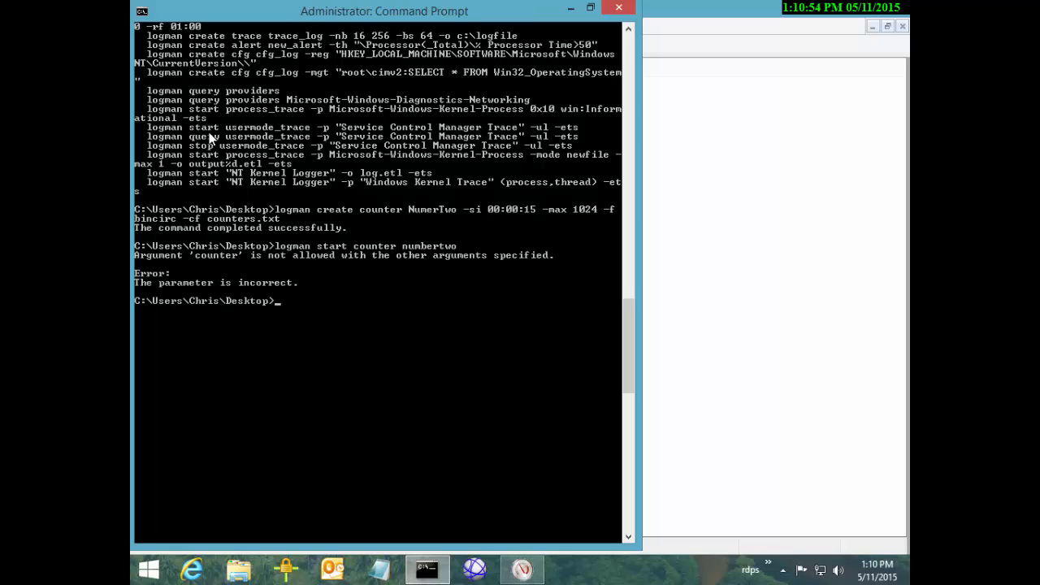
# - Remove the word counter from the previous command and try running logman start numbertwo
pyautogui.press('Up')
pyautogui.hotkey('ctrl', 'Left')
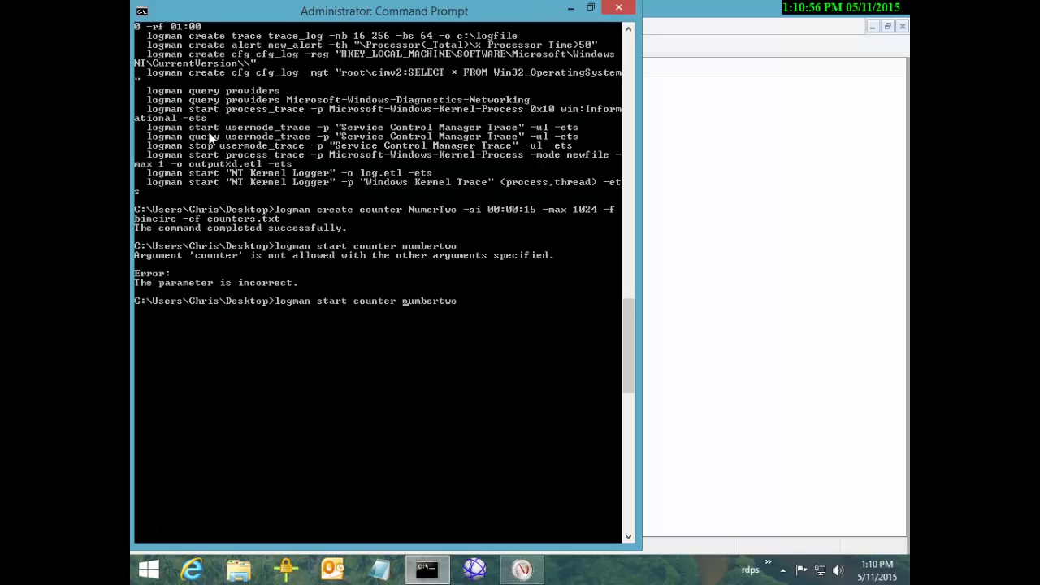
pyautogui.press('Delete')
pyautogui.press('Delete')
pyautogui.press('Delete')
pyautogui.press('Delete')
pyautogui.press('Delete')
pyautogui.press('Delete')
pyautogui.press('Delete')
pyautogui.press('Delete')
pyautogui.press('Return')
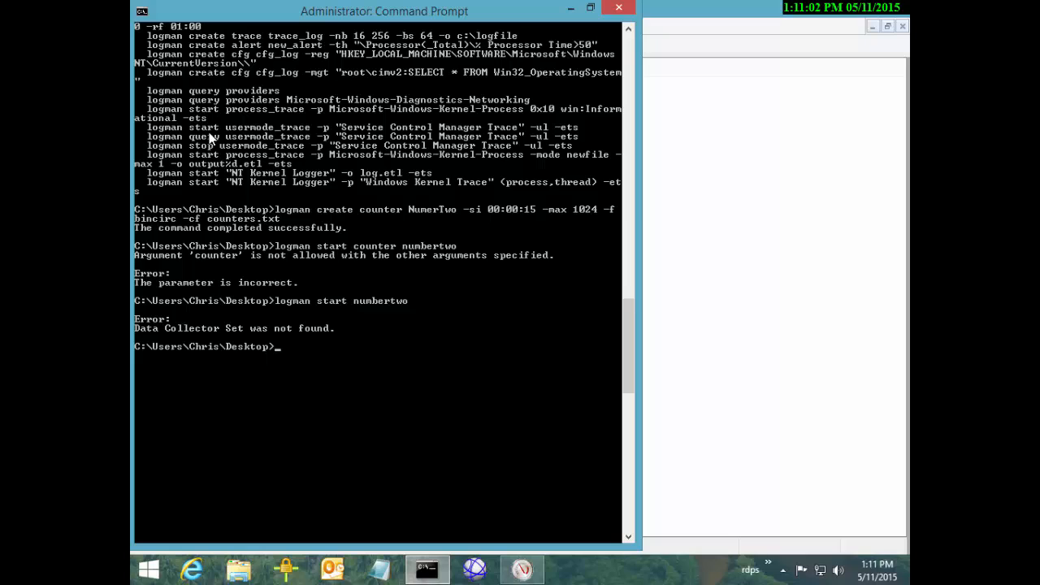
# - Try starting the set with different capitalization by running logman start NumberTwo
pyautogui.press('Up')
pyautogui.press('BackSpace')
pyautogui.press('BackSpace')
pyautogui.press('BackSpace')
pyautogui.press('BackSpace')
pyautogui.press('BackSpace')
pyautogui.press('BackSpace')
pyautogui.press('BackSpace')
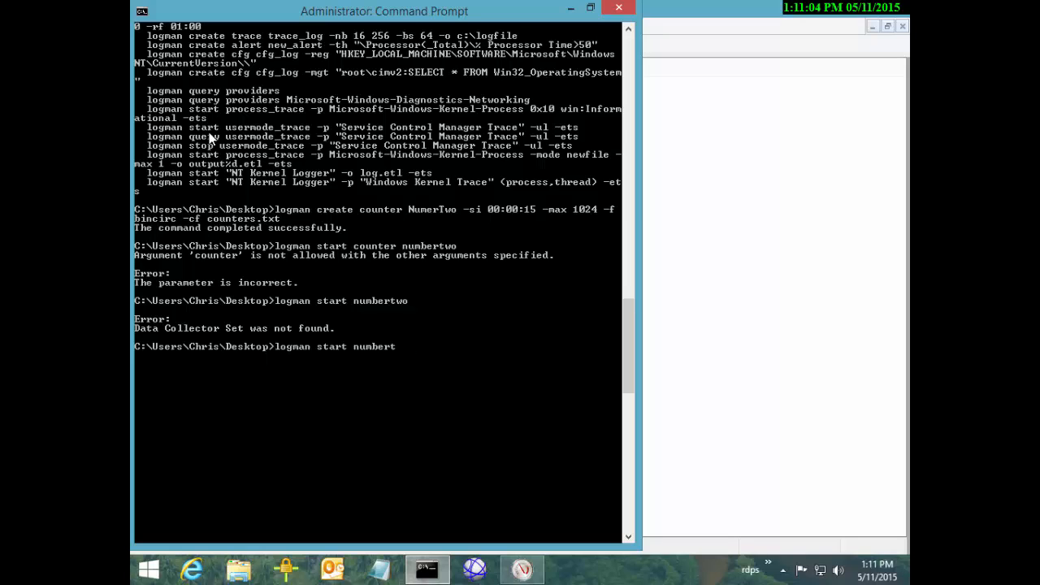
pyautogui.press('BackSpace')
pyautogui.press('BackSpace')
pyautogui.write('NumberTwo')
pyautogui.press('Return')
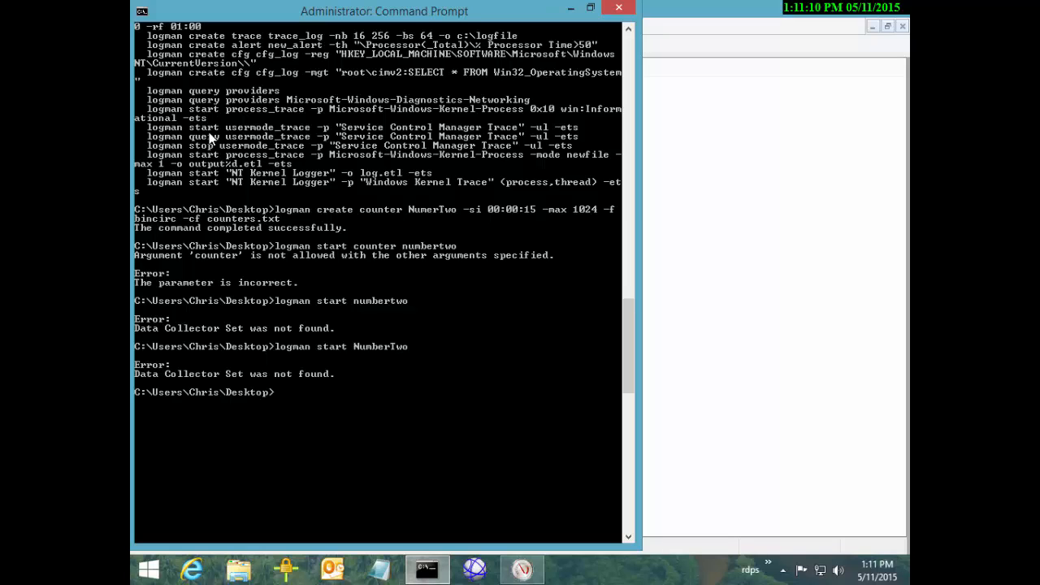
# - List the data collector sets to check the name's spelling, then run logman start numertwo
pyautogui.write('logman')
pyautogui.press('Return')
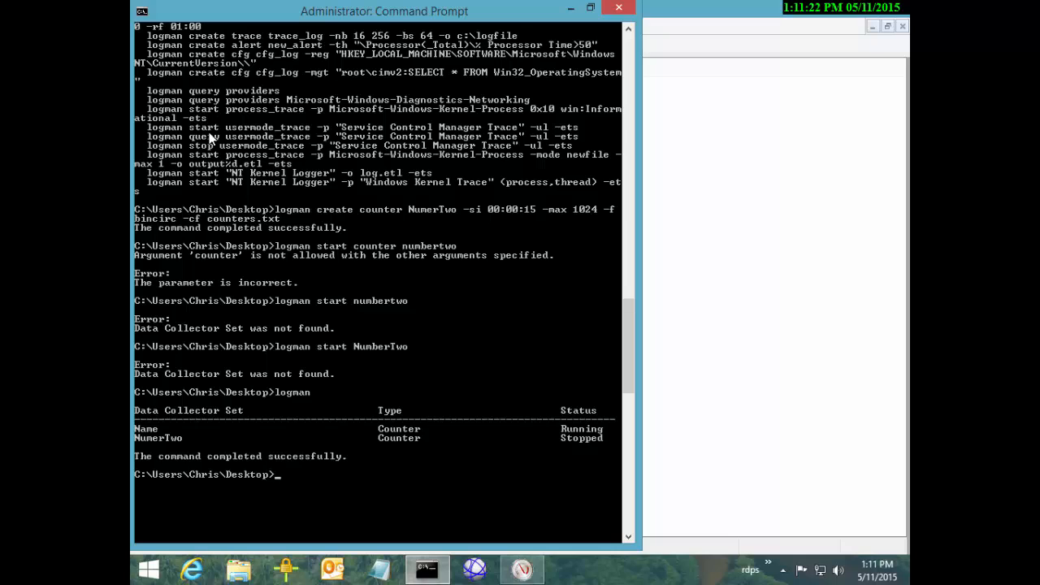
pyautogui.press('Up')
pyautogui.press('Up')
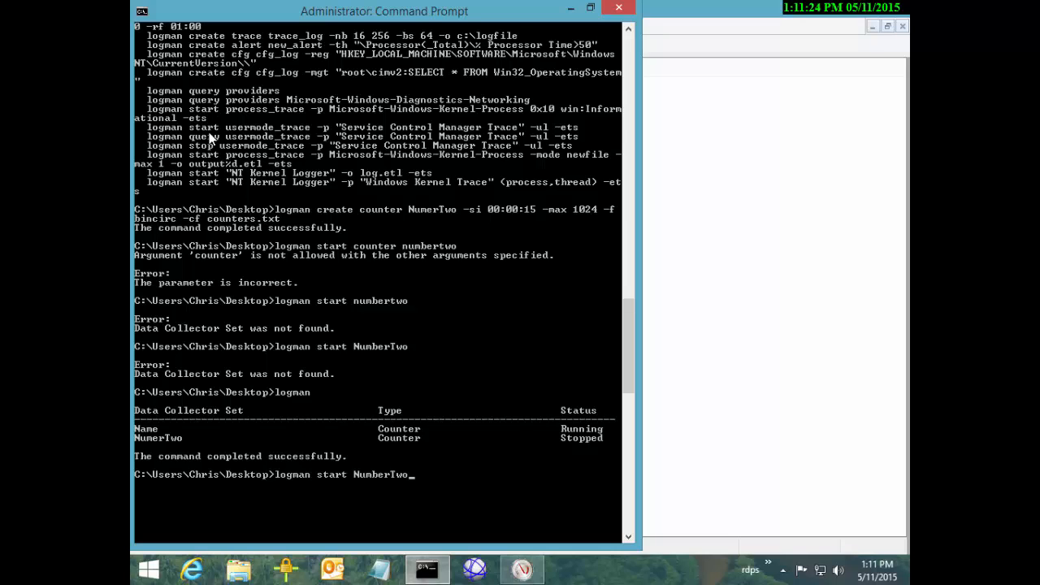
pyautogui.press('BackSpace')
pyautogui.press('BackSpace')
pyautogui.press('BackSpace')
pyautogui.press('BackSpace')
pyautogui.press('BackSpace')
pyautogui.press('BackSpace')
pyautogui.press('BackSpace')
pyautogui.press('BackSpace')
pyautogui.press('BackSpace')
pyautogui.write('numertwo')
pyautogui.press('Return')
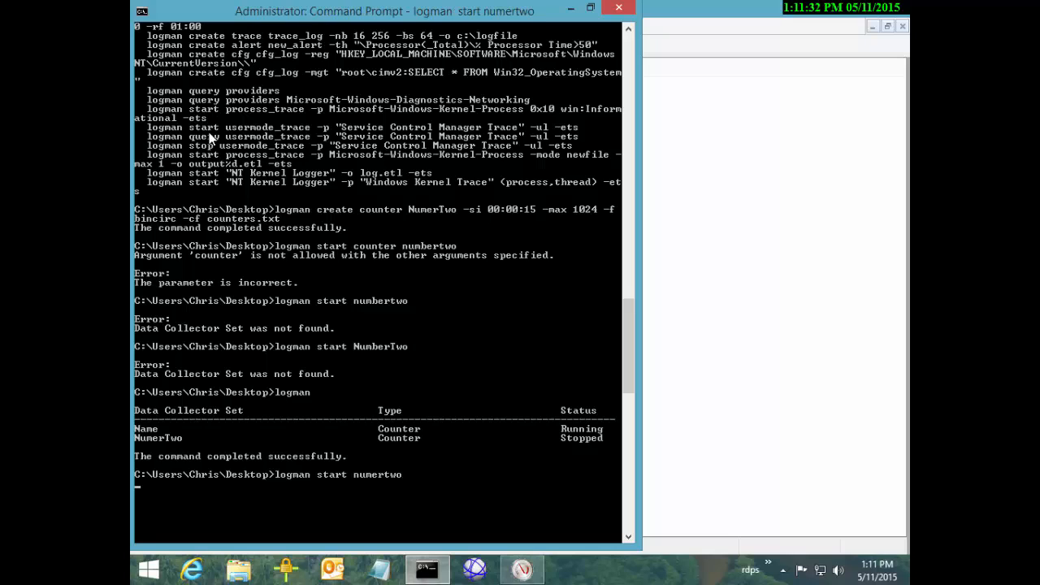
# - Run logman again to check the status of the data collector sets
pyautogui.write('l')
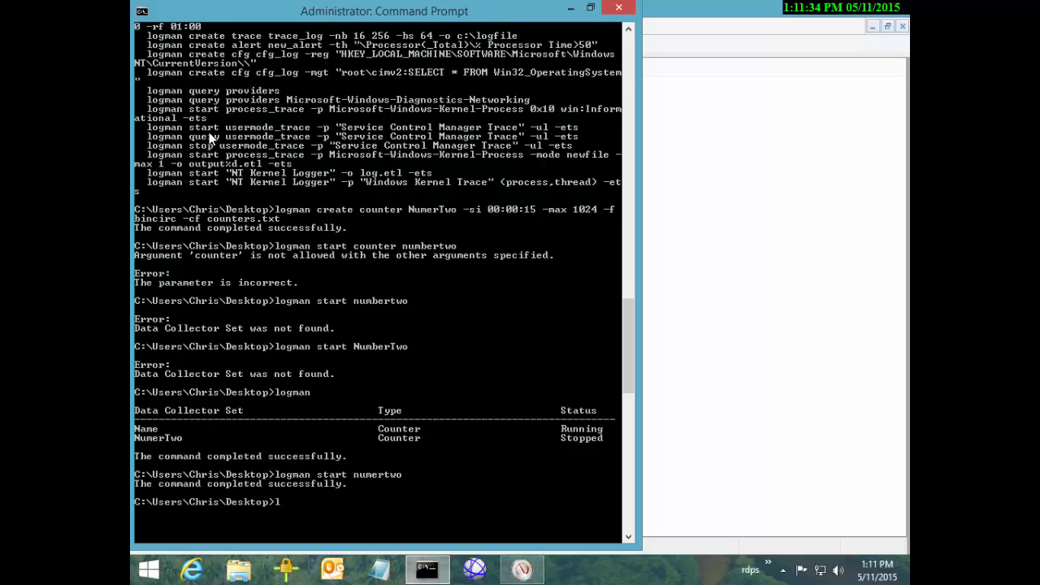
pyautogui.write('ogman')
pyautogui.press('Return')
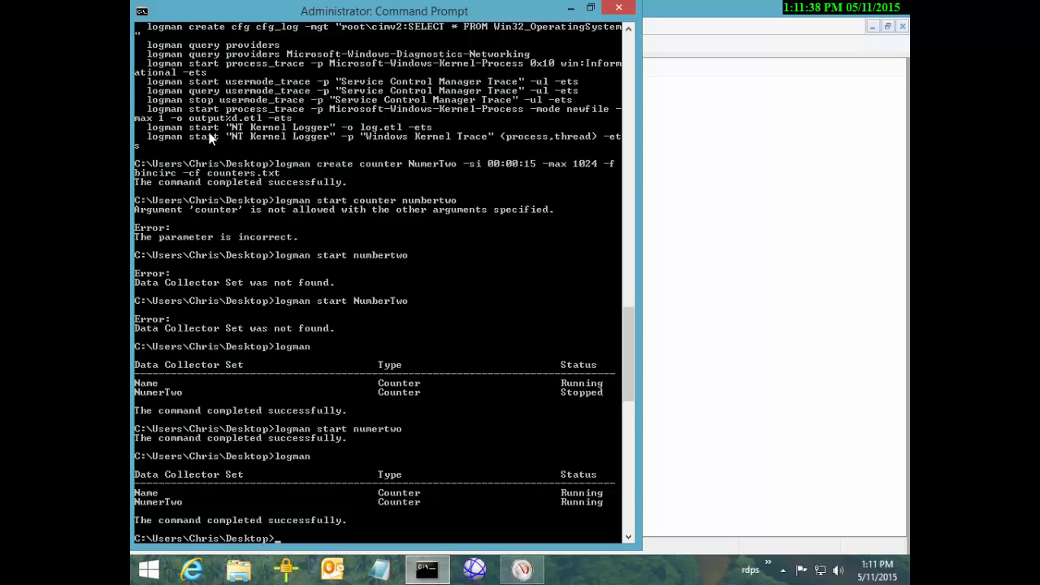
# - Mark the Status values in the earlier and latest logman listings to compare them, then clear the highlighted block
pyautogui.rightClick(451, 388)
pyautogui.click(487, 398)
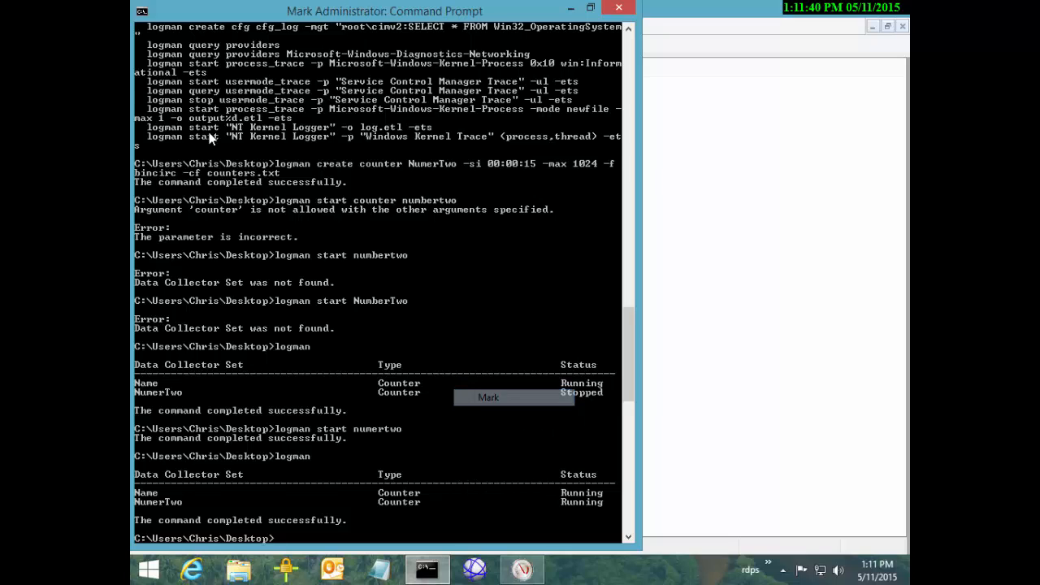
pyautogui.moveTo(551, 373); pyautogui.dragTo(608, 395)
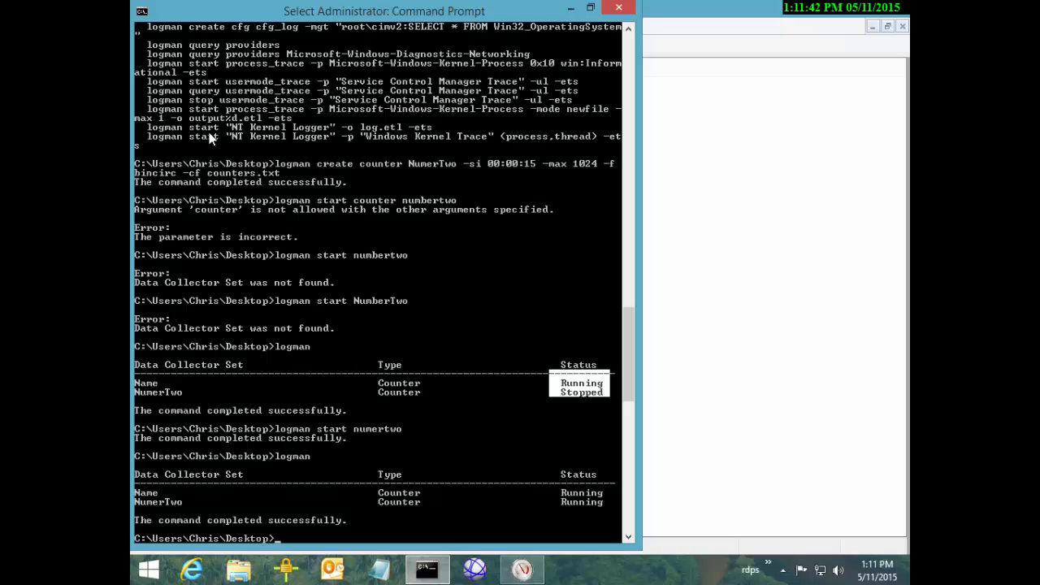
pyautogui.moveTo(563, 484); pyautogui.dragTo(584, 503)
pyautogui.hotkey('shift', 'Right')
pyautogui.hotkey('shift', 'Right')
pyautogui.hotkey('shift', 'Right')
pyautogui.hotkey('shift', 'Right')
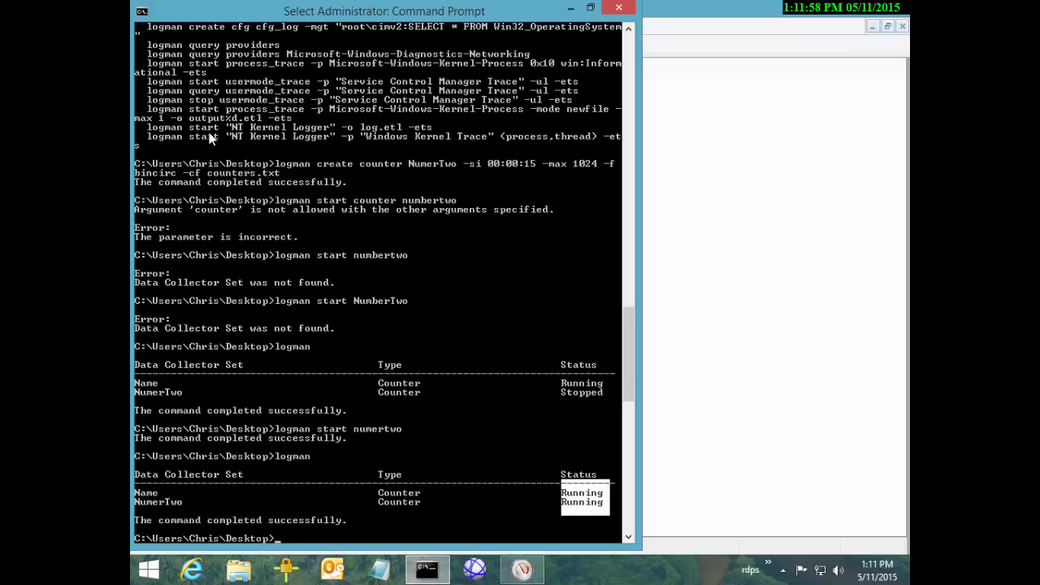
pyautogui.click(497, 466)
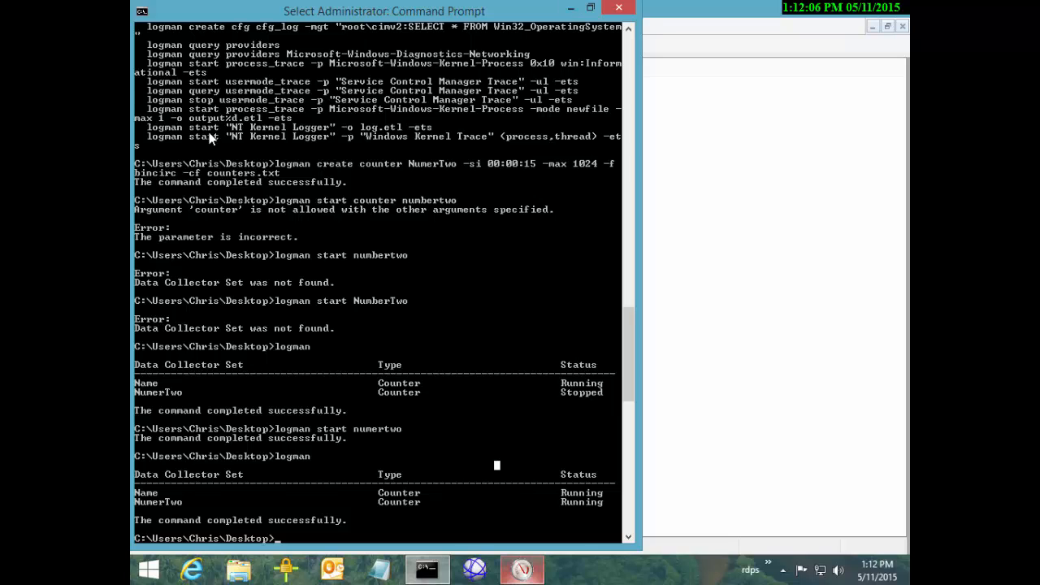
# - Switch to Performance Monitor and review the counter and file settings of the NumerTwo performance counter's properties, leaving them unchanged
pyautogui.hotkey('alt', 'Tab')
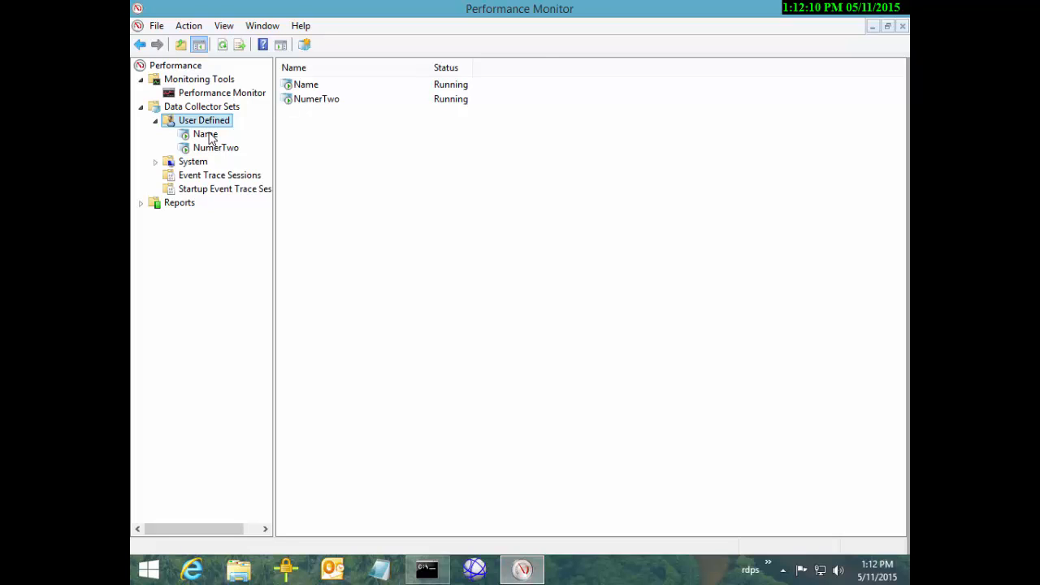
pyautogui.press('Down')
pyautogui.press('Down')
pyautogui.press('Tab')
pyautogui.press('Menu')
pyautogui.press('Down')
pyautogui.press('Down')
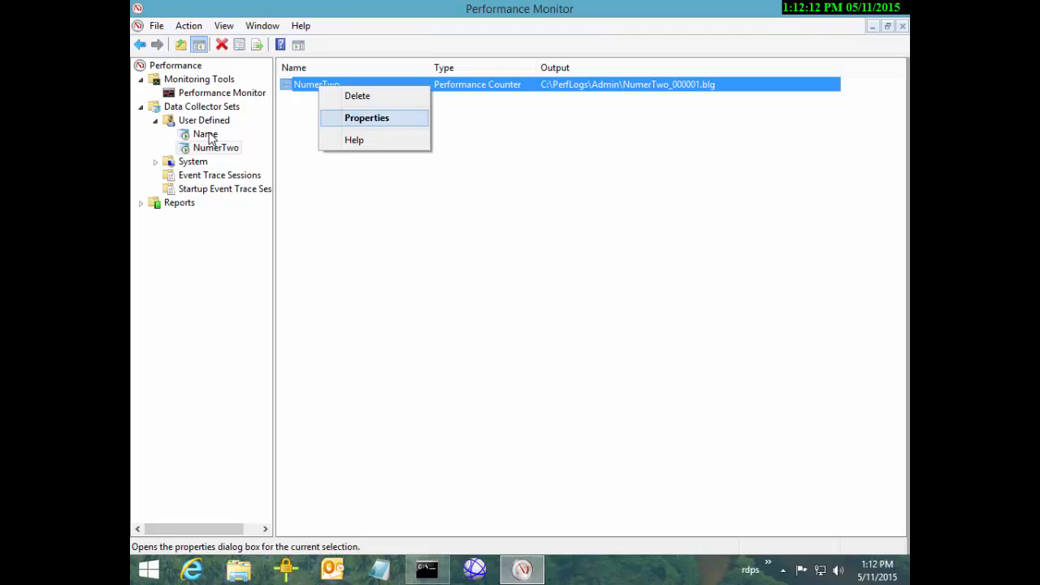
pyautogui.press('Return')
pyautogui.moveTo(599, 203)
pyautogui.mouseDown()
pyautogui.moveTo(599, 250)
pyautogui.moveTo(600, 203)
pyautogui.mouseUp()
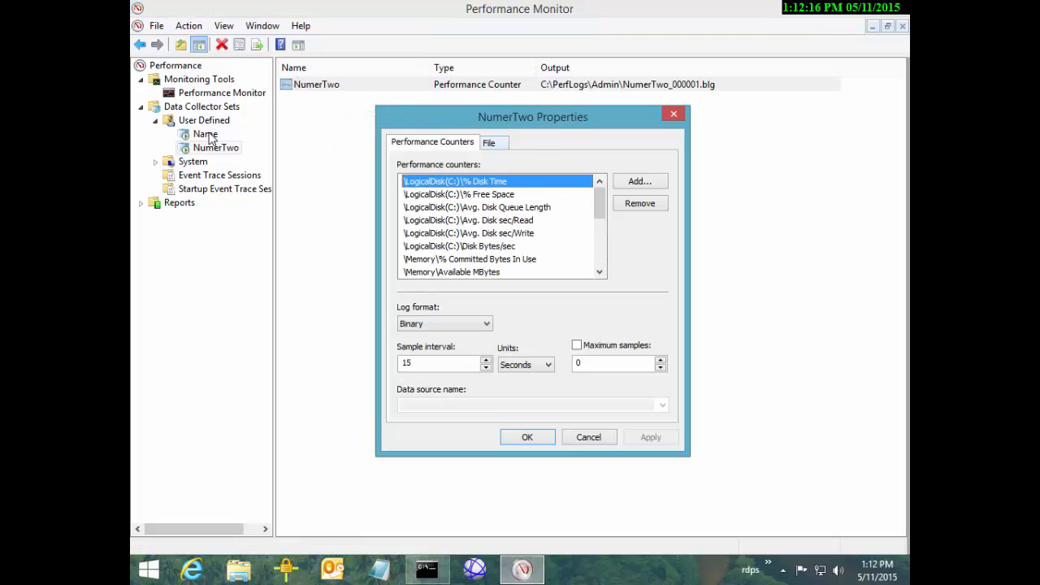
pyautogui.hotkey('ctrl', 'Tab')
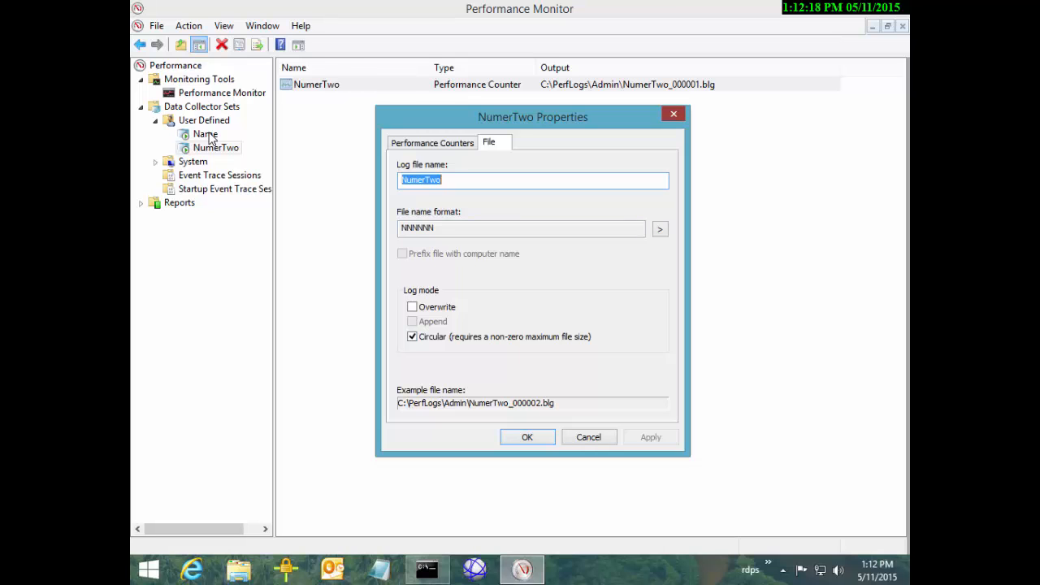
pyautogui.click(673, 114)
# - Review the NumerTwo data collector set's stop condition, general, directory and security properties, and close them without changes
pyautogui.rightClick(212, 150)
pyautogui.click(258, 350)
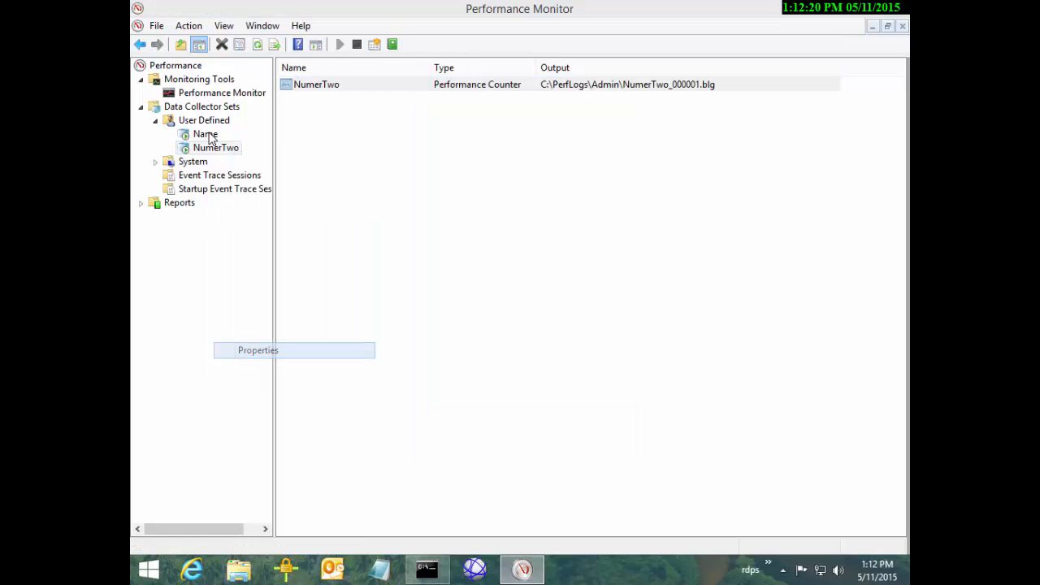
pyautogui.click(578, 142)
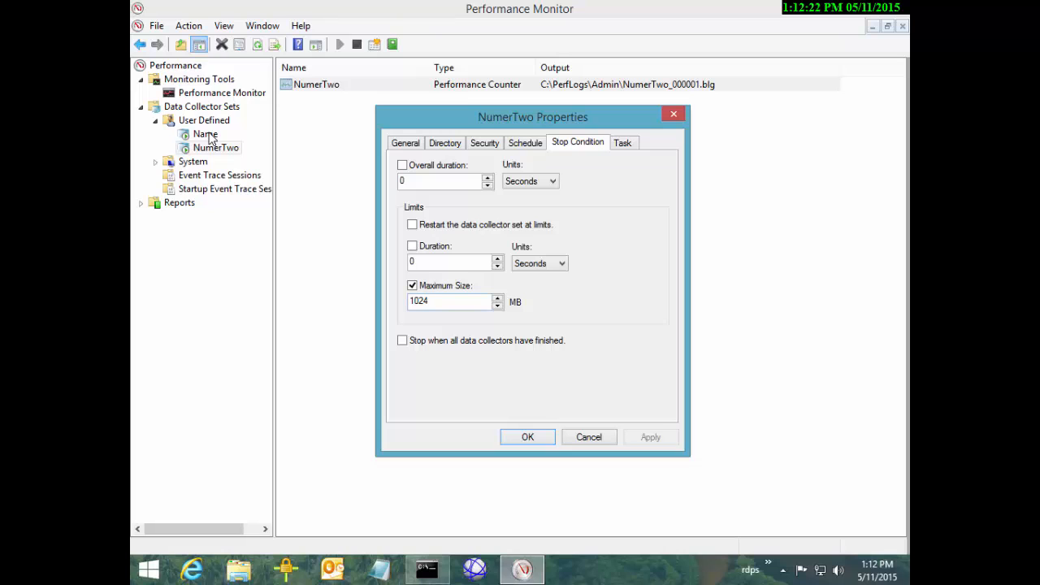
pyautogui.click(447, 301)
pyautogui.click(406, 143)
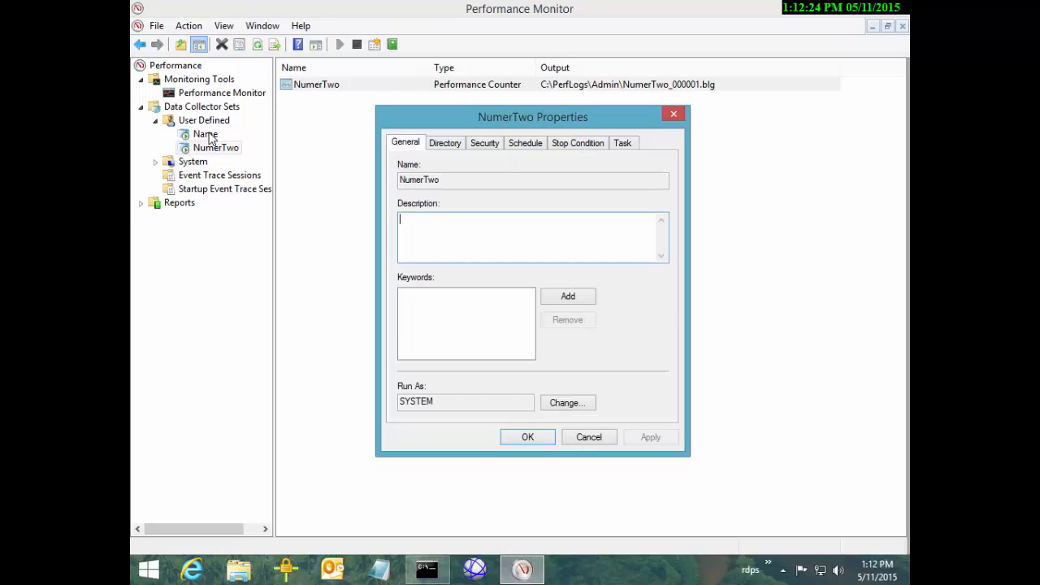
pyautogui.click(445, 143)
pyautogui.click(484, 143)
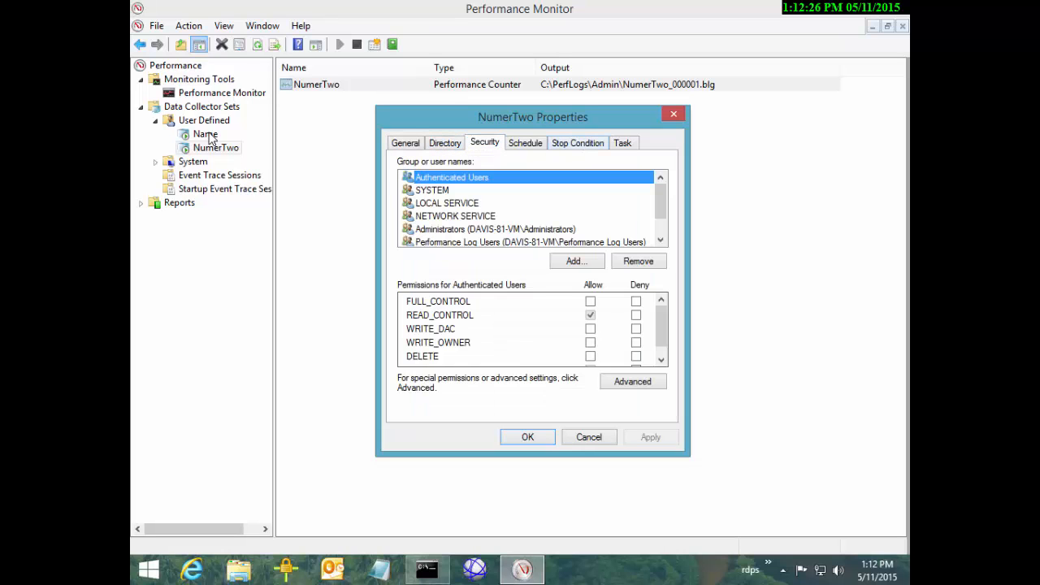
pyautogui.click(673, 113)
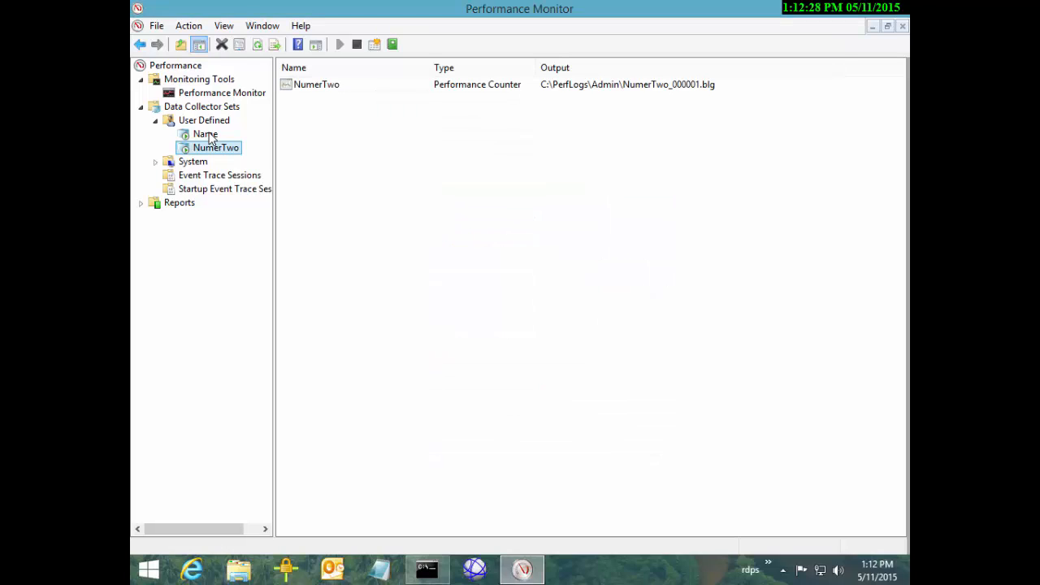
pyautogui.click(569, 244)
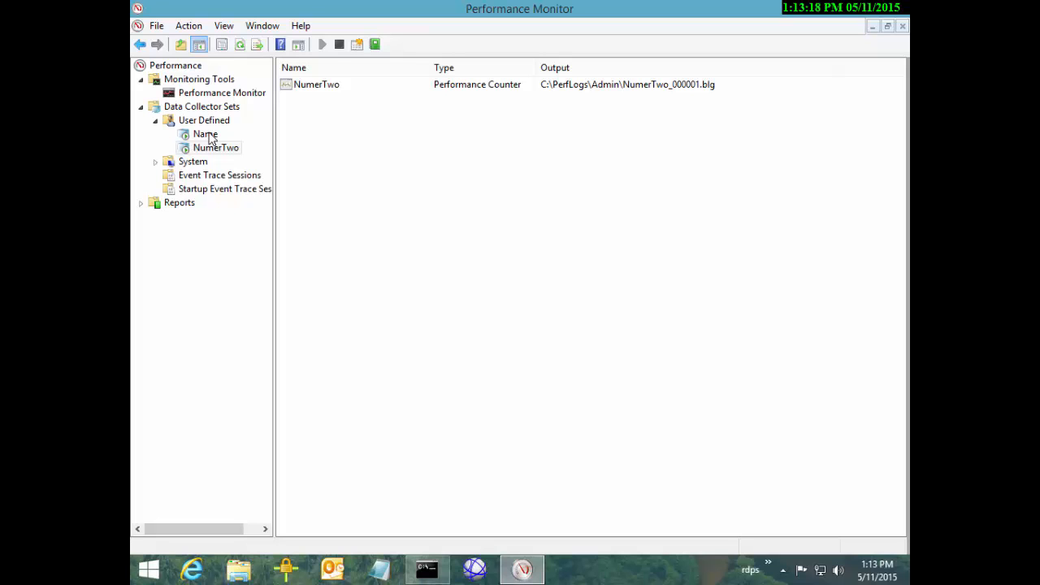
# - Search Windows for "schedule" and open Task Scheduler
pyautogui.press('super')
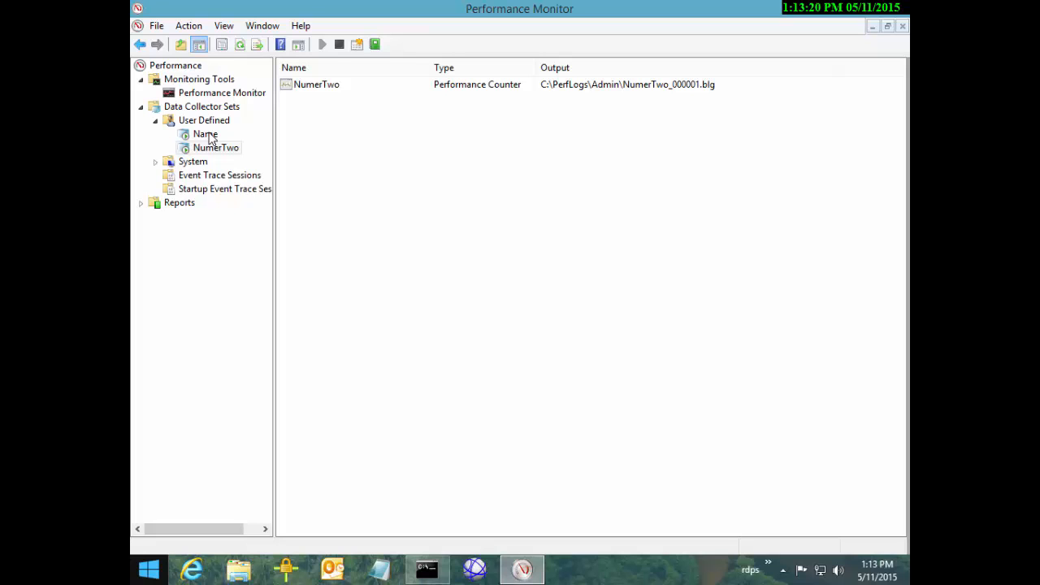
pyautogui.write('schedule')
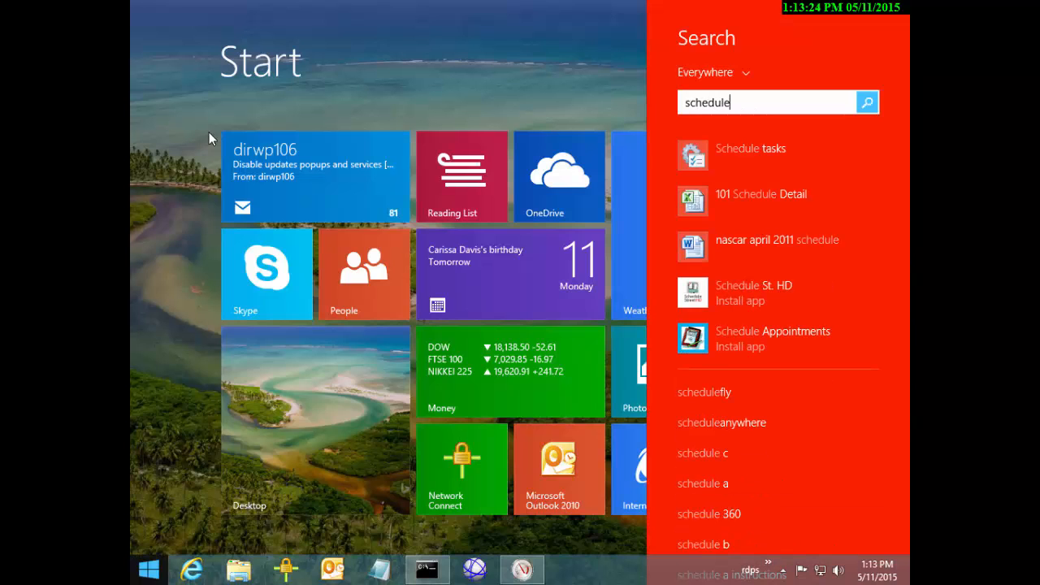
pyautogui.press('super')
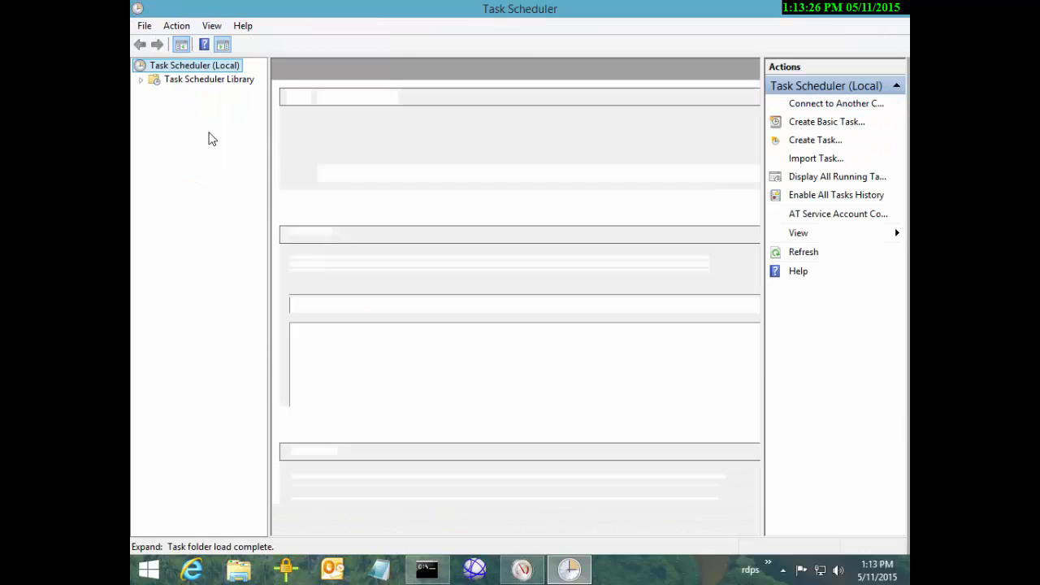
# - Expand the Task Scheduler Library down through Microsoft to the Windows folder
pyautogui.press('Down')
pyautogui.press('Right')
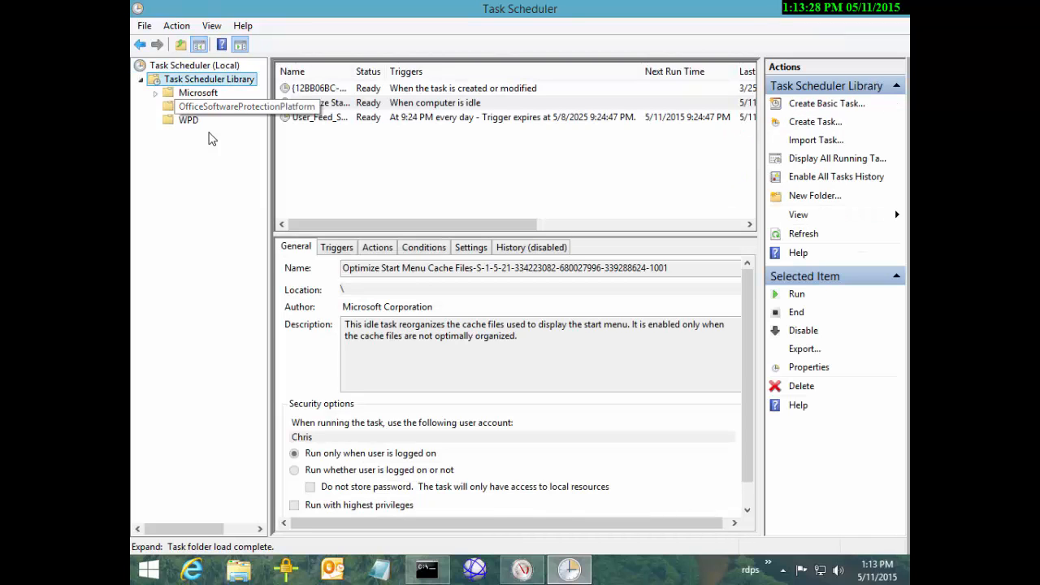
pyautogui.press('Down')
pyautogui.press('Right')
pyautogui.press('Down')
pyautogui.press('Right')
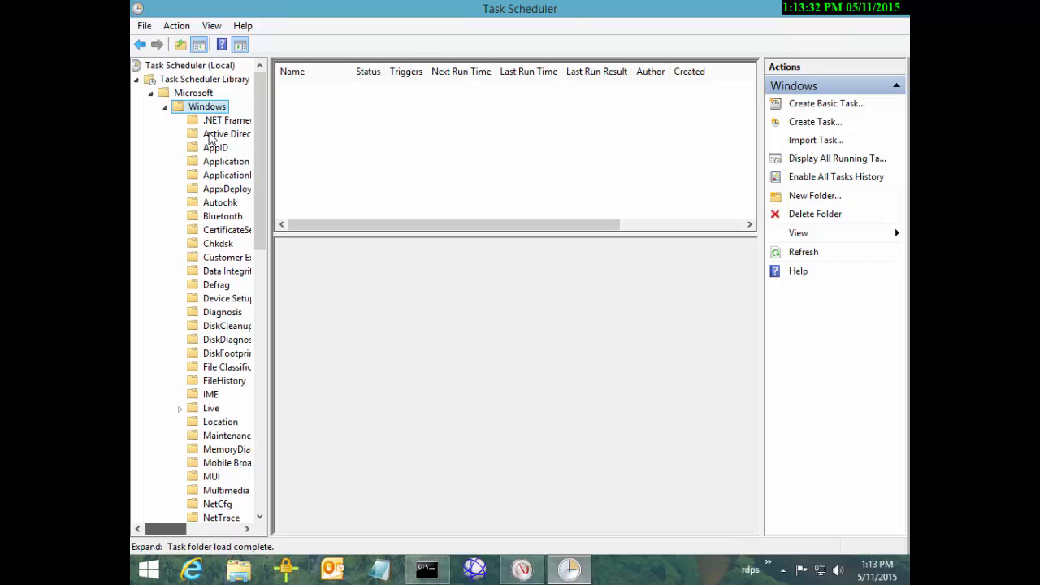
# - Find the PLA folder under Windows, expand it and display its scheduled tasks
pyautogui.scroll(-6, 209, 138)
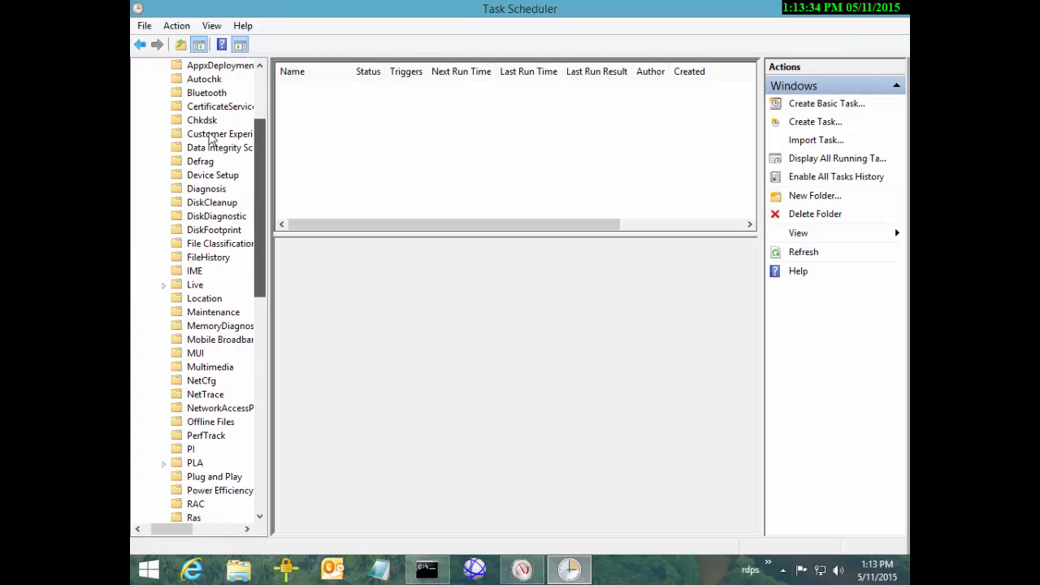
pyautogui.press('p')
pyautogui.press('l')
pyautogui.press('a')
pyautogui.press('Right')
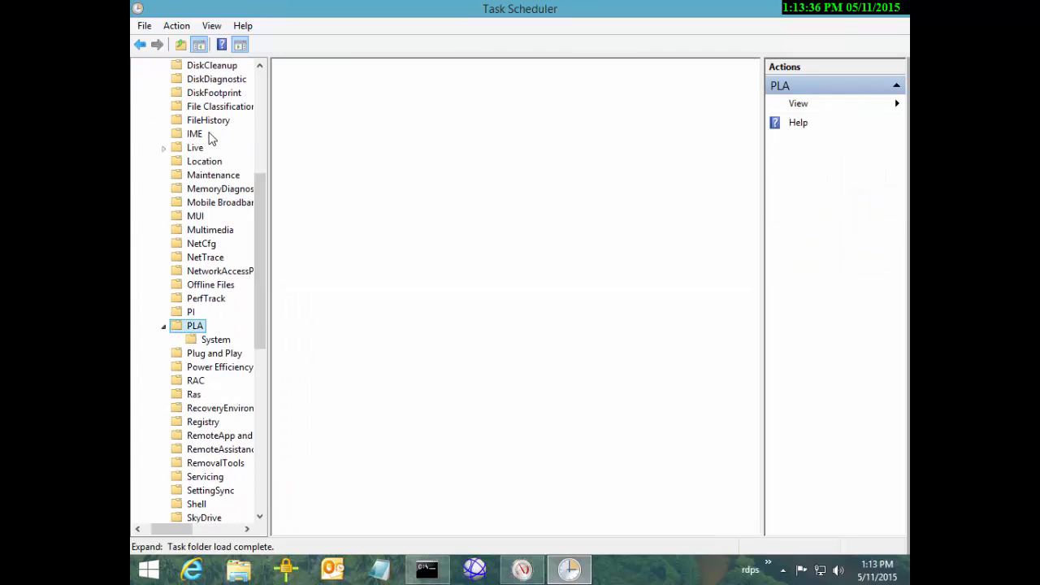
pyautogui.press('Down')
pyautogui.press('Up')
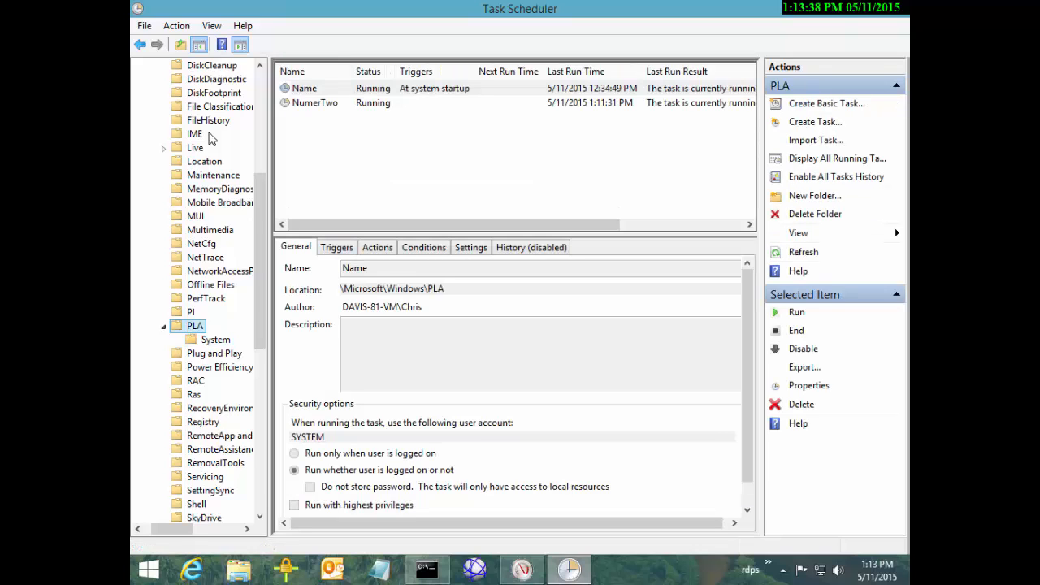
# - Export the scheduled task called Name to the Desktop as an XML file named TSTest
pyautogui.press('Tab')
pyautogui.hotkey('shift', 'F10')
pyautogui.press('Down')
pyautogui.press('Down')
pyautogui.press('Down')
pyautogui.press('Down')
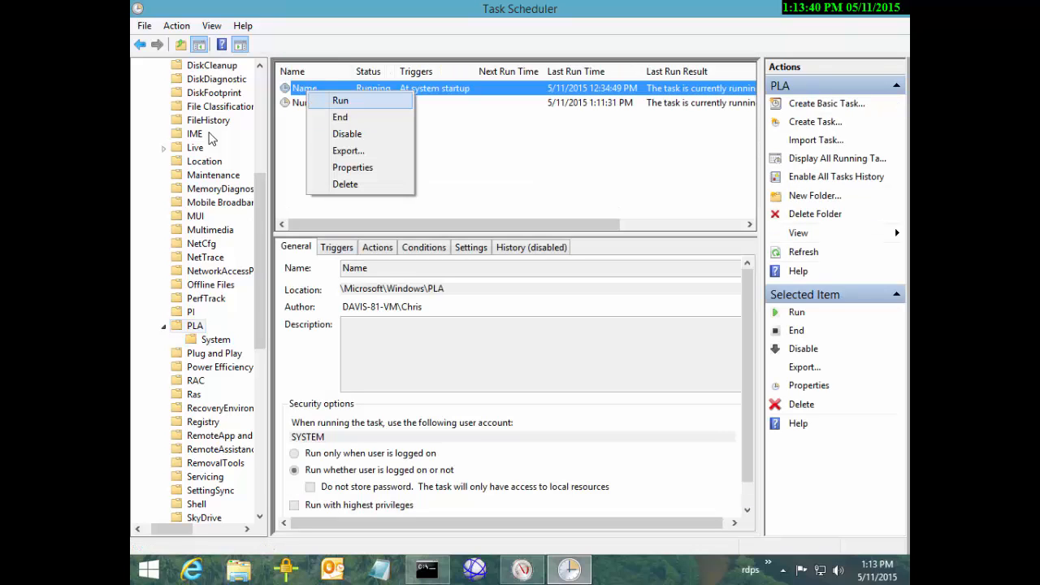
pyautogui.press('Return')
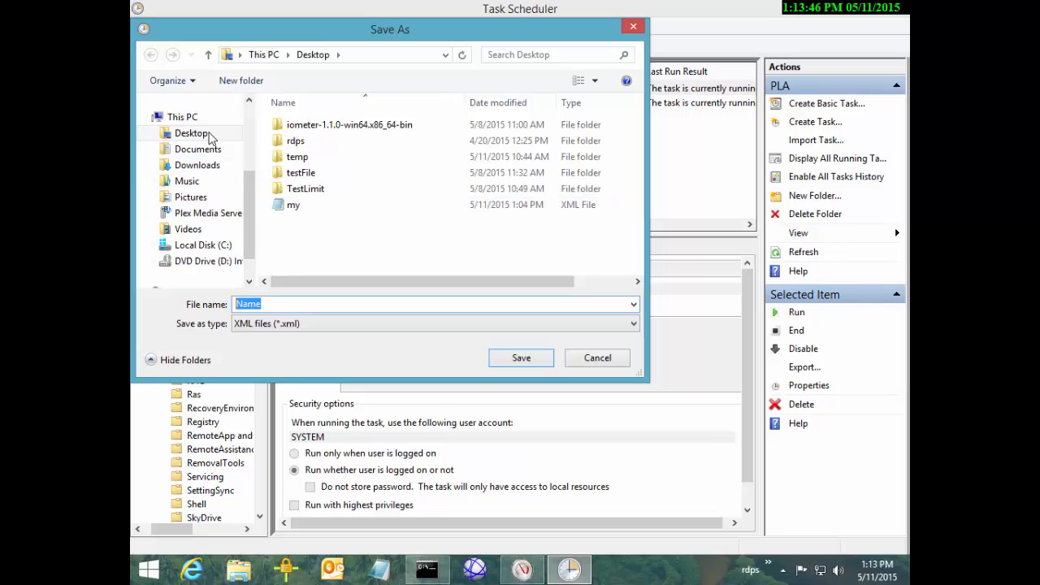
pyautogui.write('TSTest')
pyautogui.press('Return')
# - Minimize the windows covering the desktop and open the exported TSTest file in a maximized Notepad window
pyautogui.hotkey('alt', 'Tab')
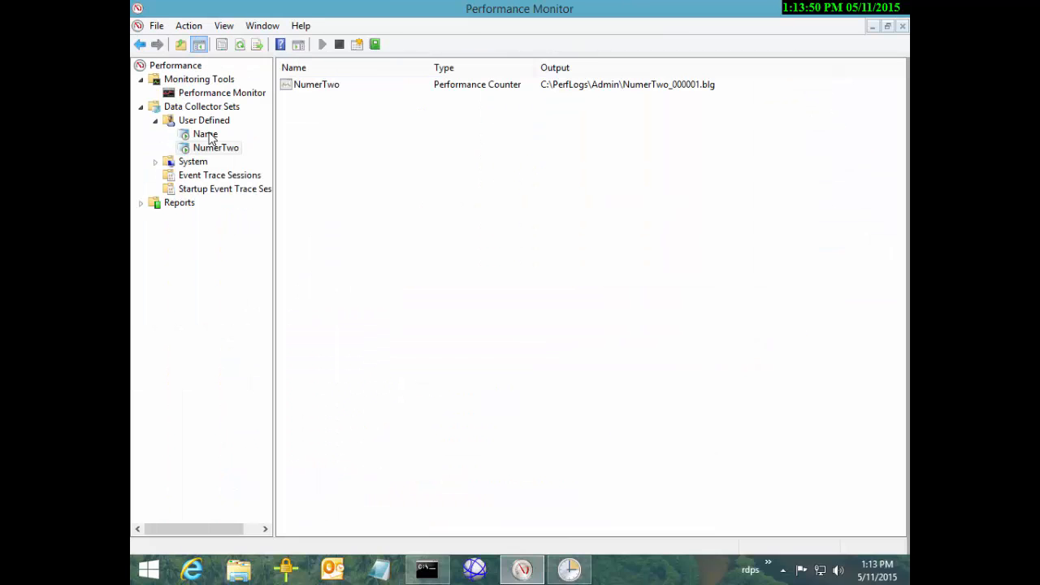
pyautogui.press('super+Down')
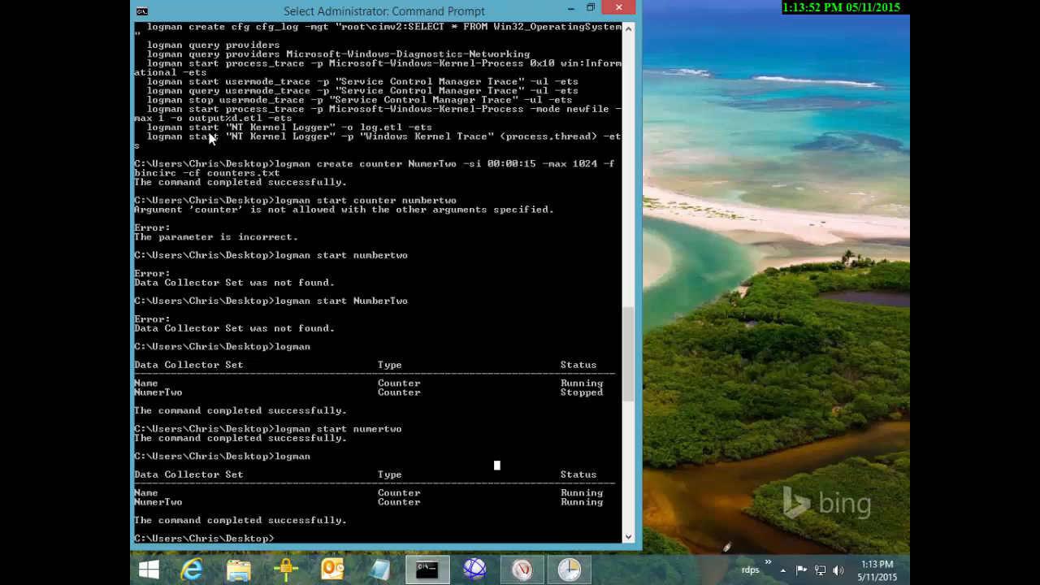
pyautogui.press('super+Down')
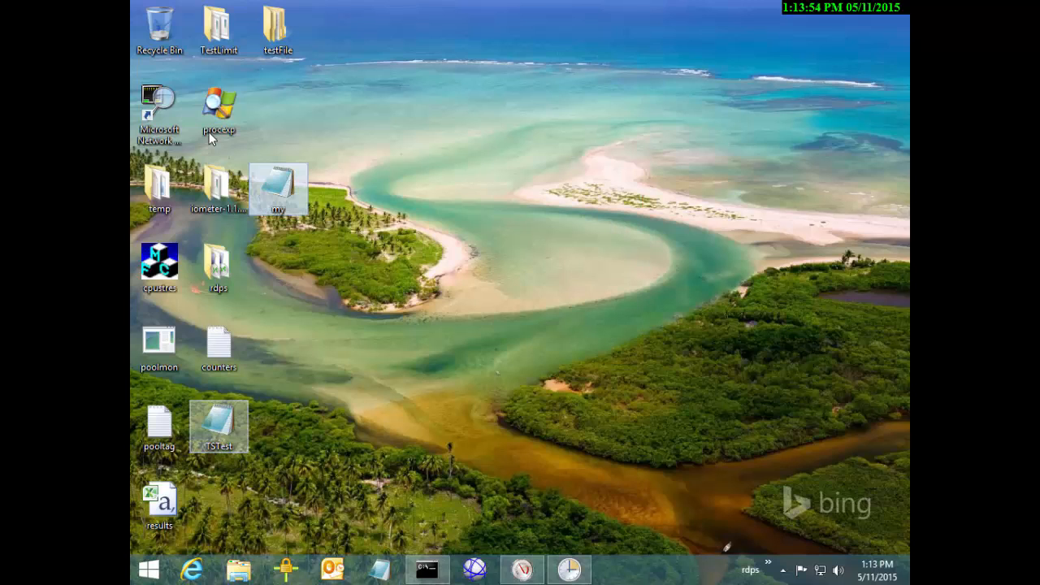
pyautogui.doubleClick(218, 427)
pyautogui.press('super+Up')
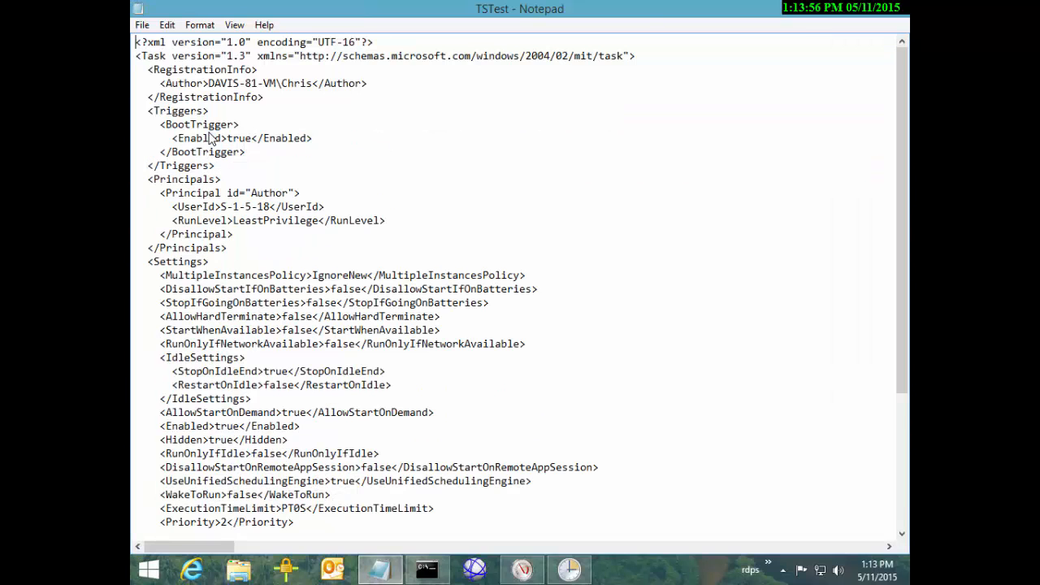
# - Turn on word wrap in Notepad for the long lines of the exported task XML
pyautogui.scroll(-5, 209, 138)
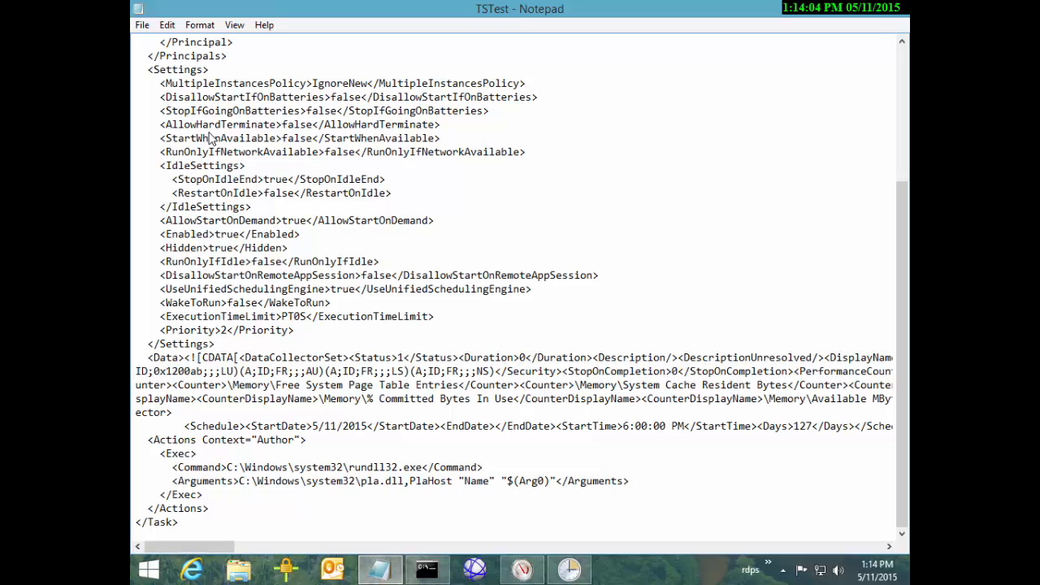
pyautogui.hotkey('alt', 'o')
pyautogui.press('Down')
pyautogui.press('Return')
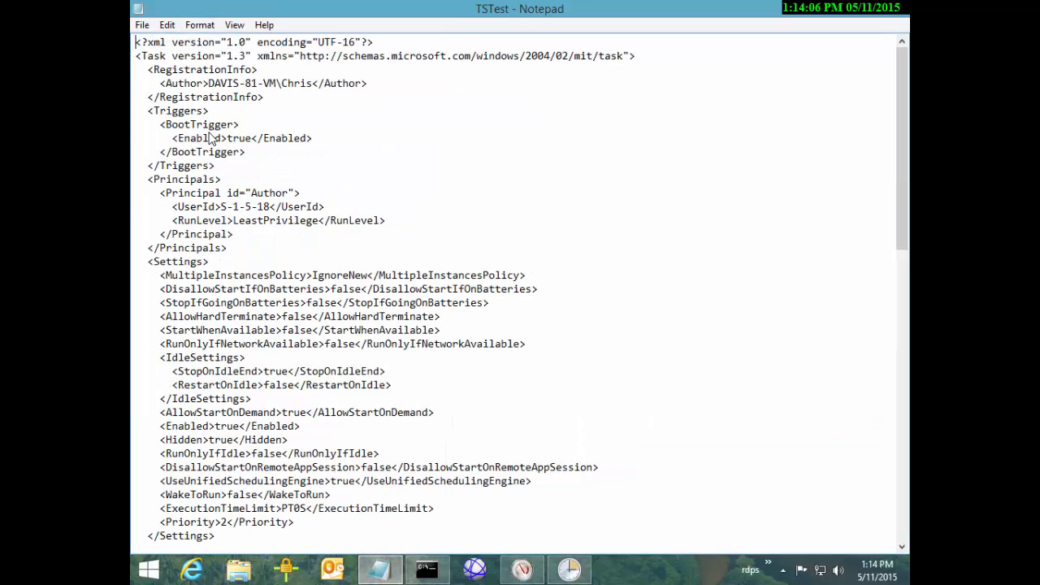
# - Examine the data collector settings and counters in the XML, and highlight the display name \Process(*)\% Processor Time
pyautogui.scroll(-14, 209, 138)
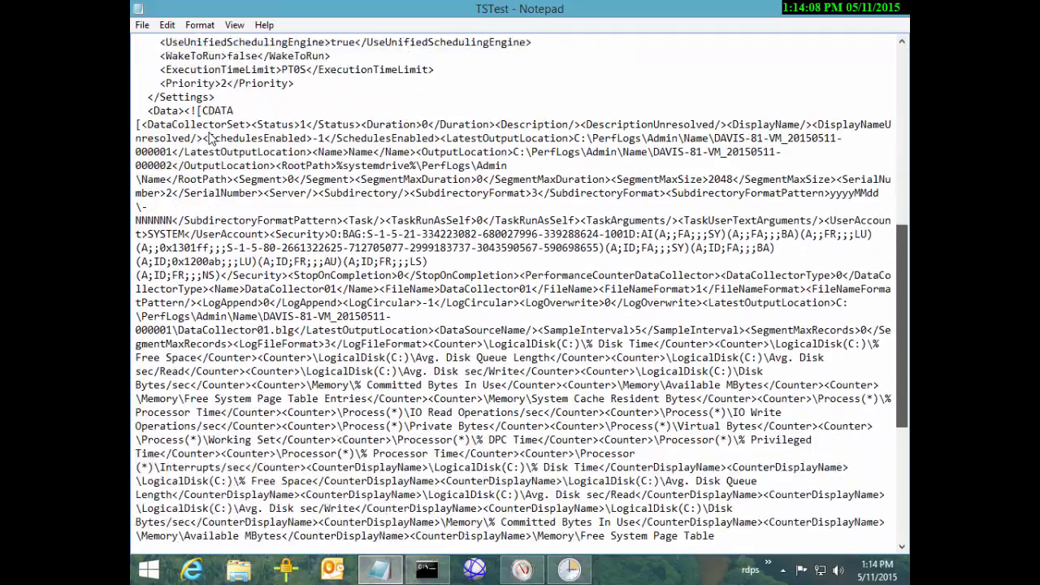
pyautogui.scroll(-3, 210, 138)
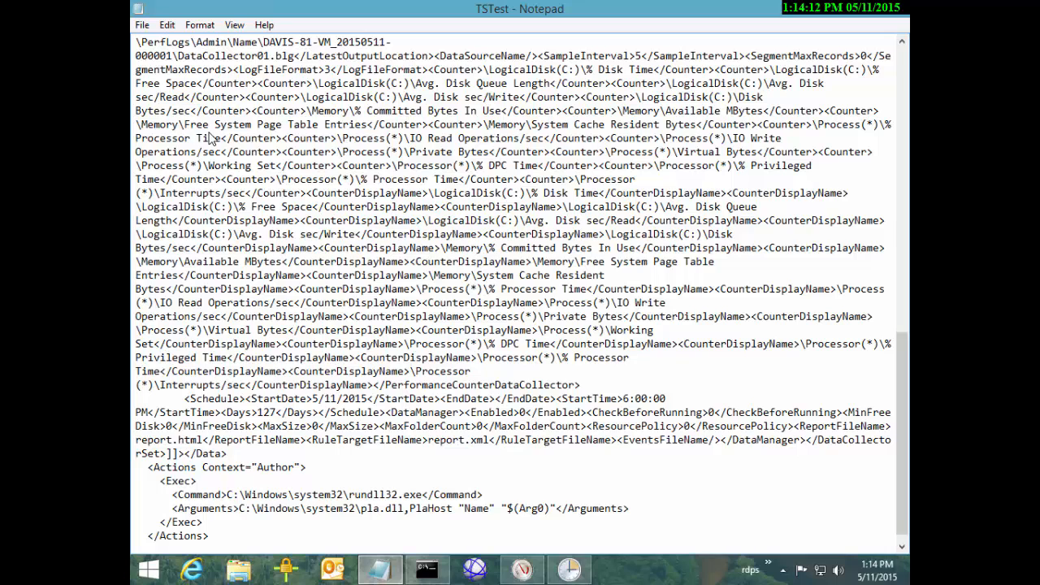
pyautogui.moveTo(587, 289); pyautogui.dragTo(416, 289)
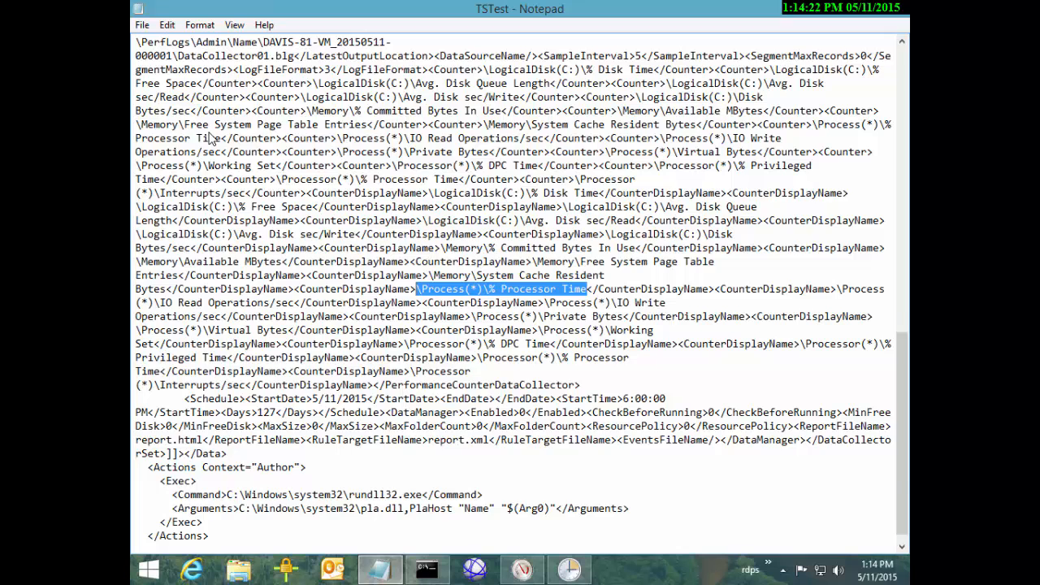
# - Return to Performance Monitor and stop the NumerTwo data collector set
pyautogui.press('super+d')
pyautogui.hotkey('alt', 'Tab')
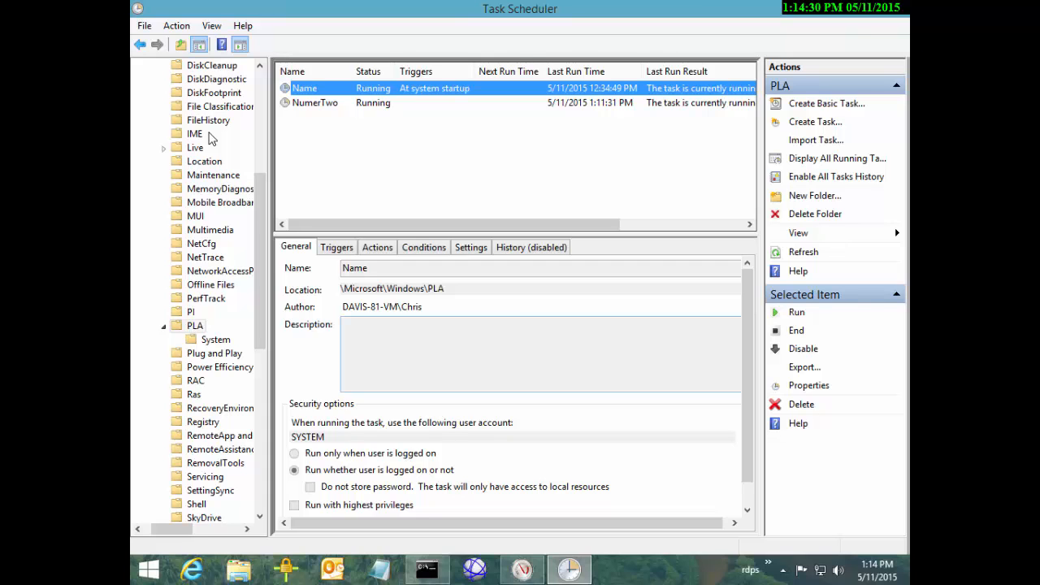
pyautogui.hotkey('alt', 'Tab')
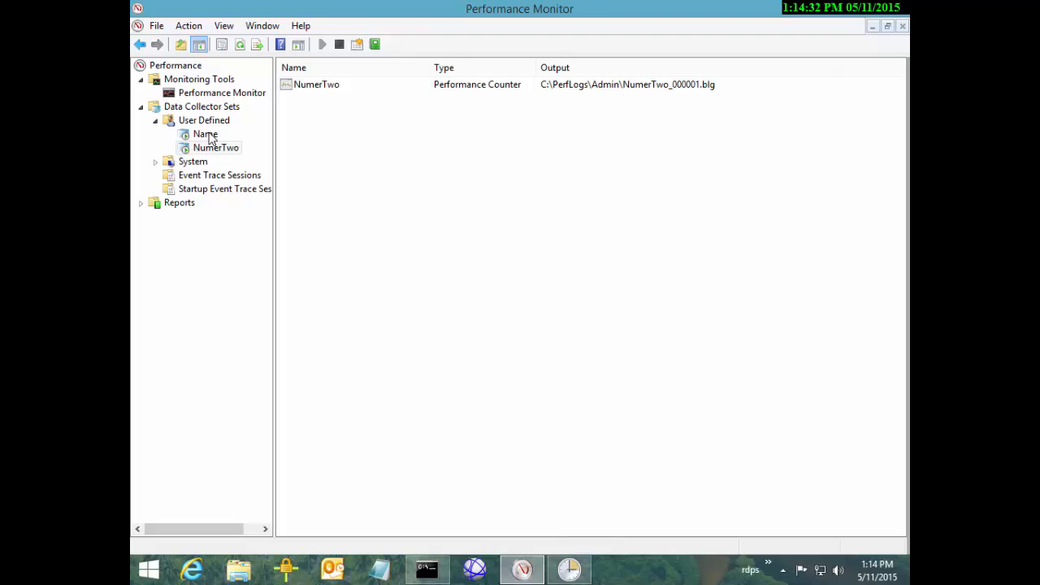
pyautogui.press('Down')
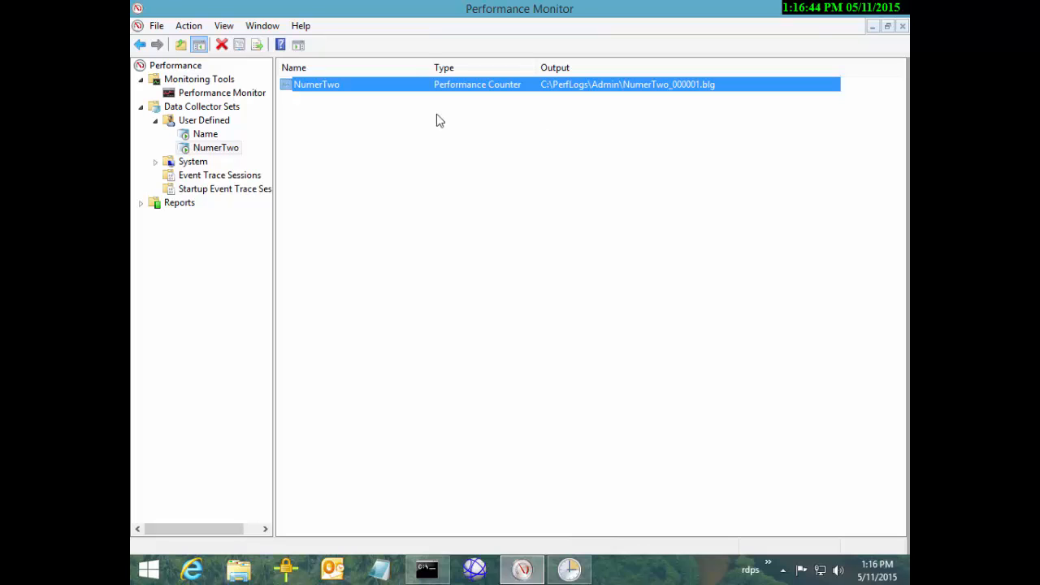
pyautogui.rightClick(216, 150)
pyautogui.press('Down')
pyautogui.press('Down')
pyautogui.press('Down')
pyautogui.press('Up')
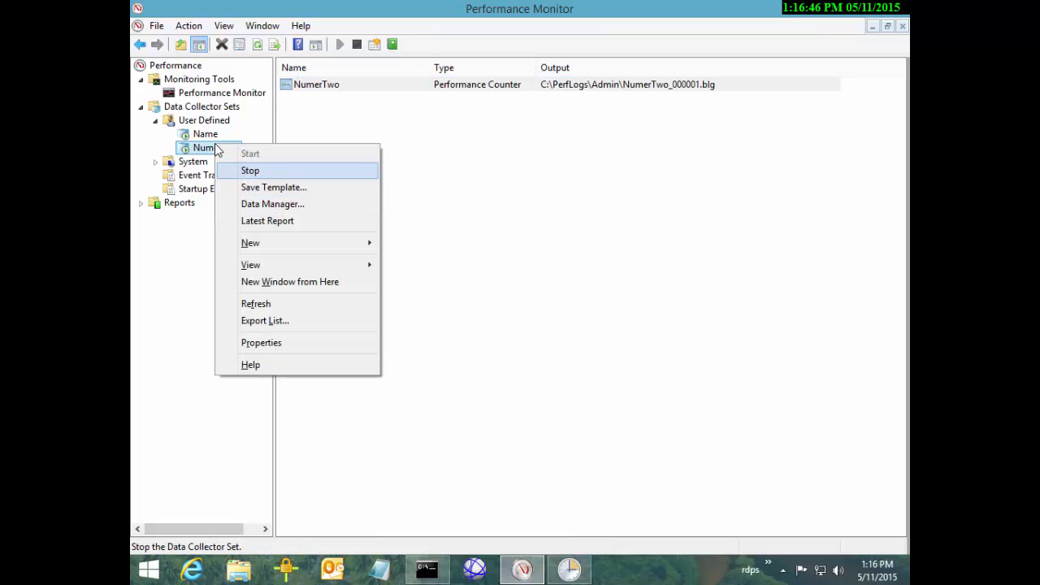
pyautogui.press('Return')
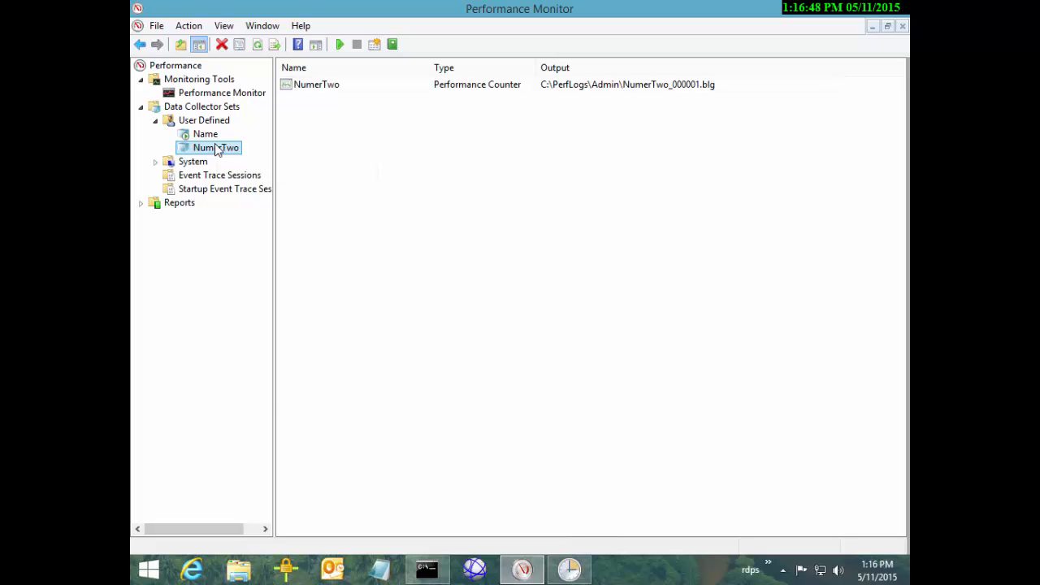
# - Delete the NumerTwo data collector set from the User Defined sets and confirm the deletion
pyautogui.rightClick(216, 149)
pyautogui.press('Down')
pyautogui.press('Down')
pyautogui.press('Down')
pyautogui.press('Down')
pyautogui.press('Down')
pyautogui.press('Down')
pyautogui.press('Down')
pyautogui.press('Down')
pyautogui.press('Down')
pyautogui.press('Return')
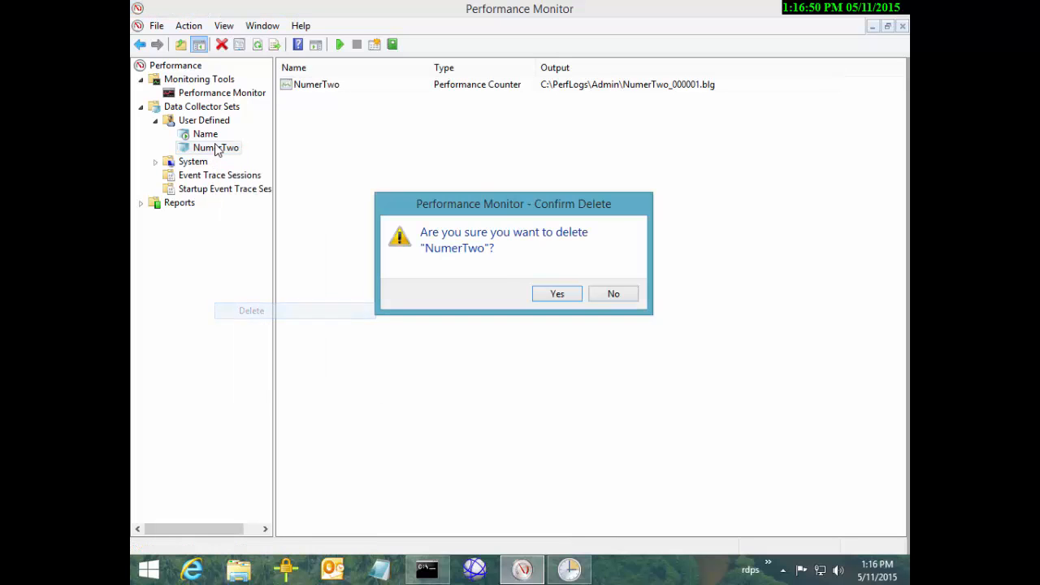
pyautogui.press('Return')
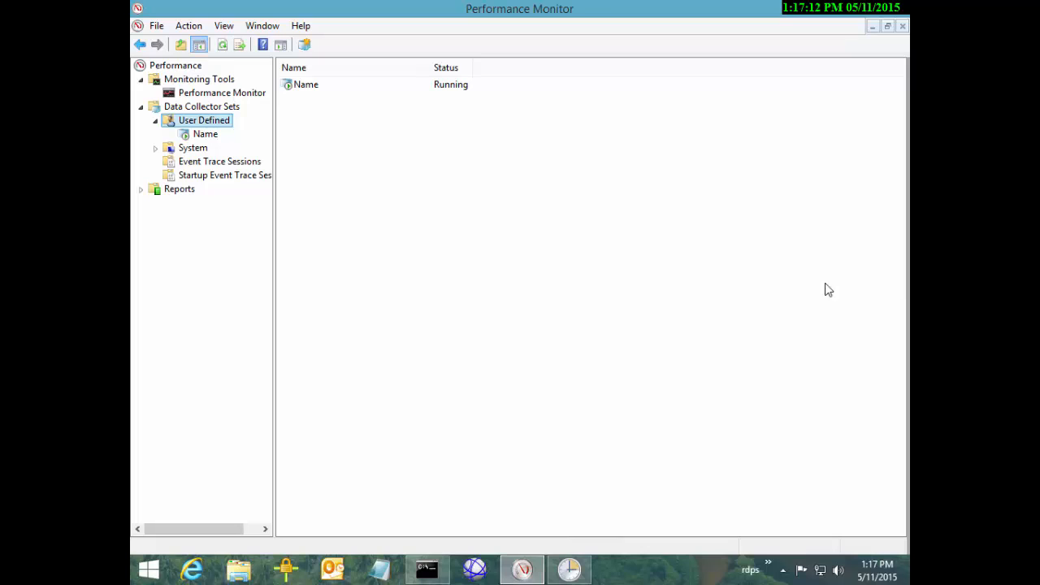
pyautogui.click(414, 167)
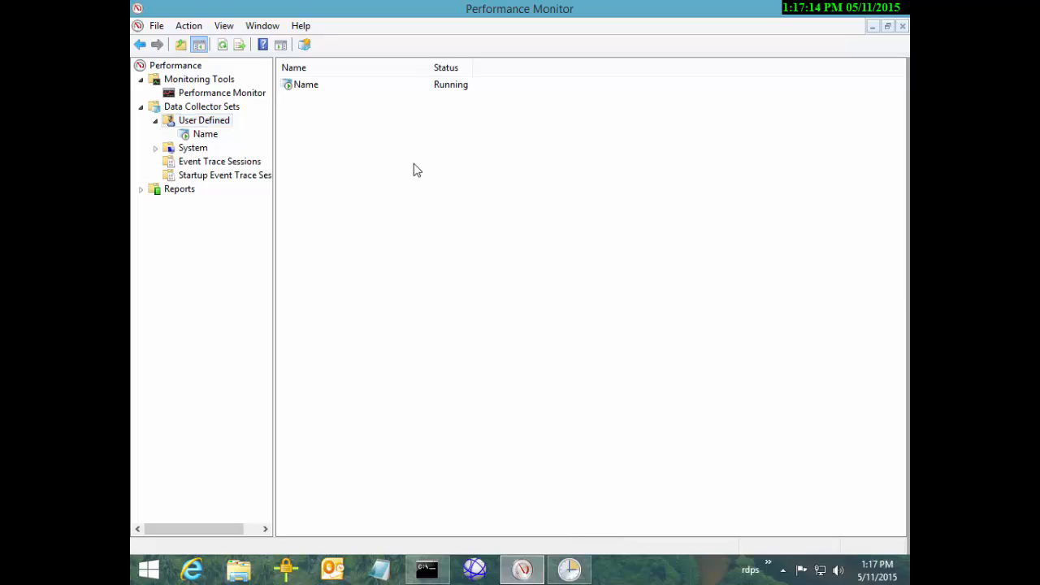